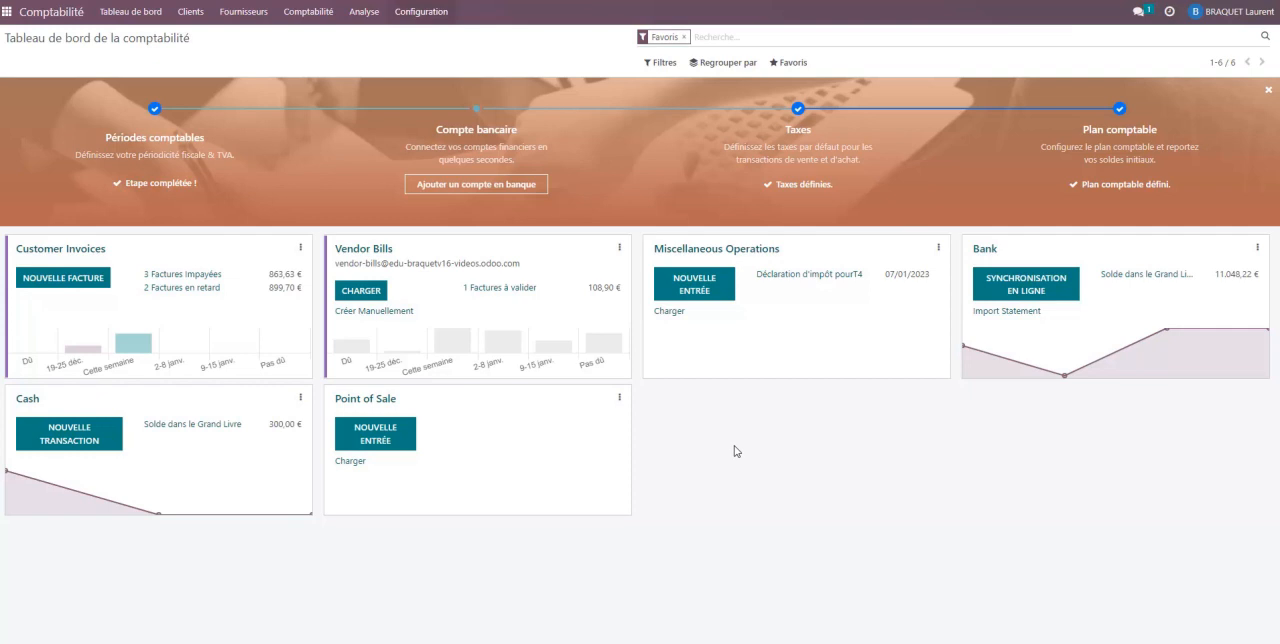
- Open the chart of accounts and search it for account 756
{"action": "left_click", "coordinate": [431, 14]}
{"action": "left_click", "coordinate": [452, 213]}
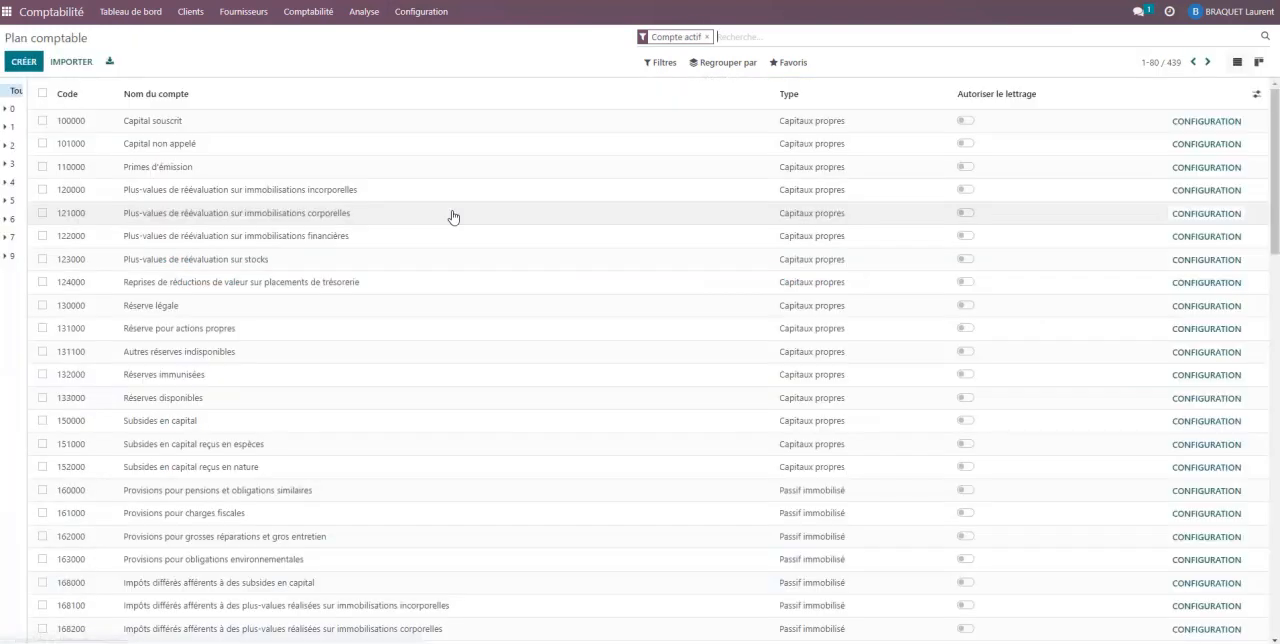
{"action": "type", "text": "7"}
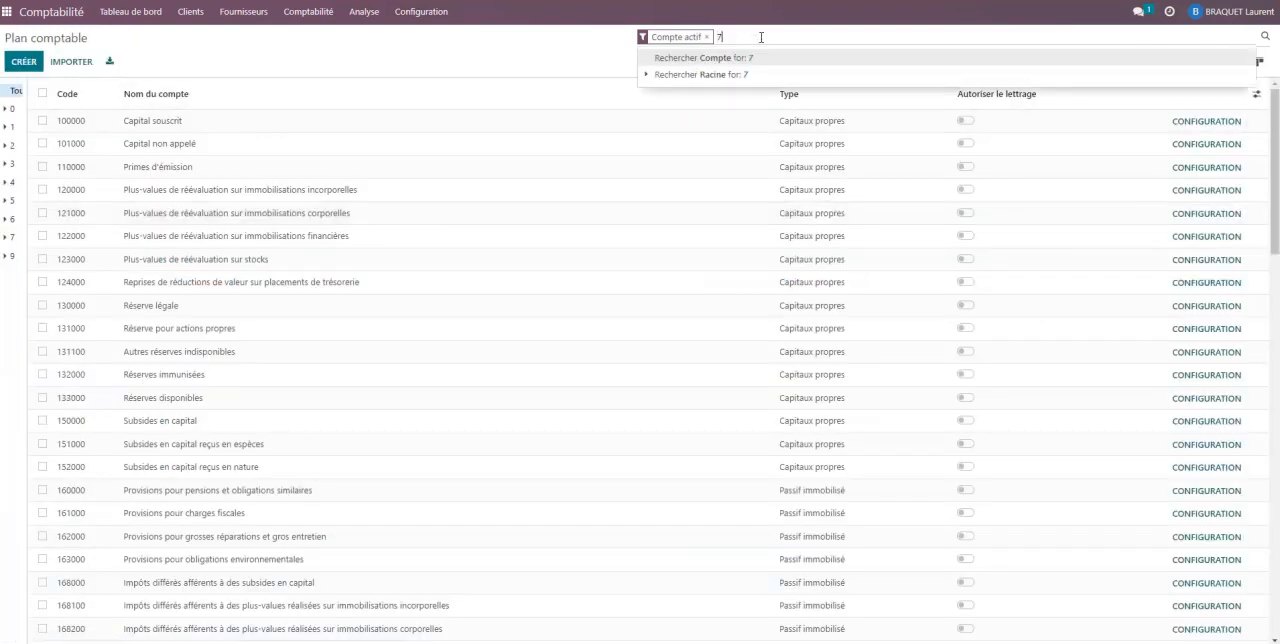
{"action": "type", "text": "5"}
{"action": "key", "text": "Return"}
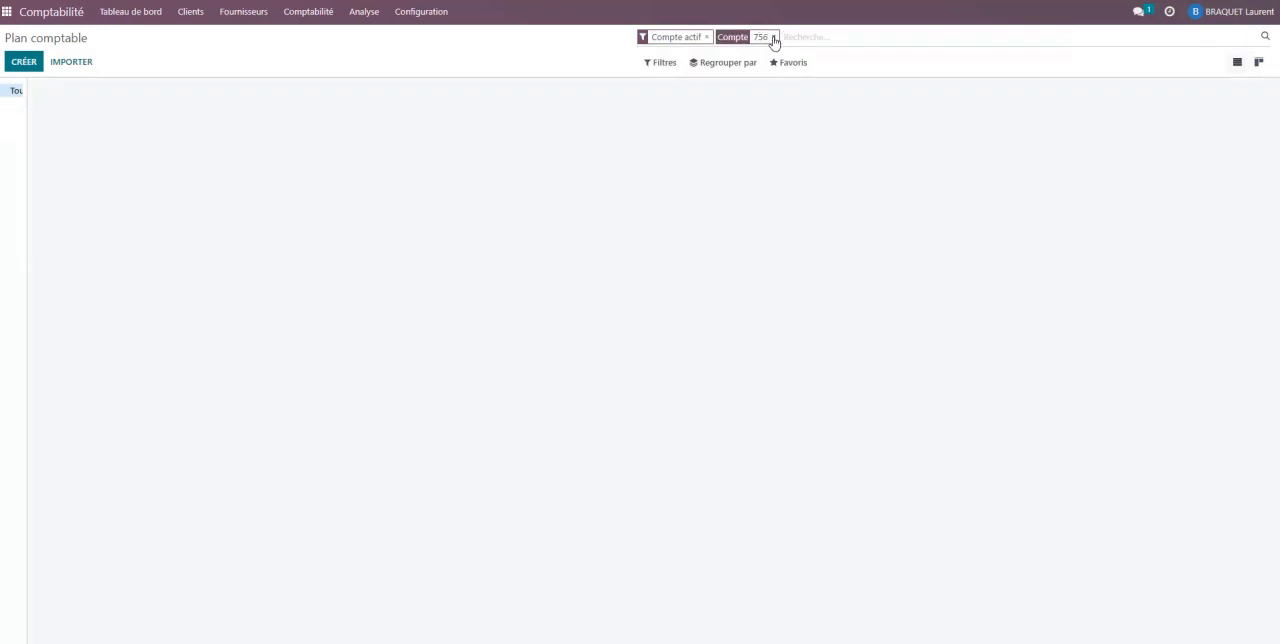
- Search the chart of accounts for account 653, and separately for the term "escompte"
{"action": "left_click", "coordinate": [773, 37]}
{"action": "type", "text": "6"}
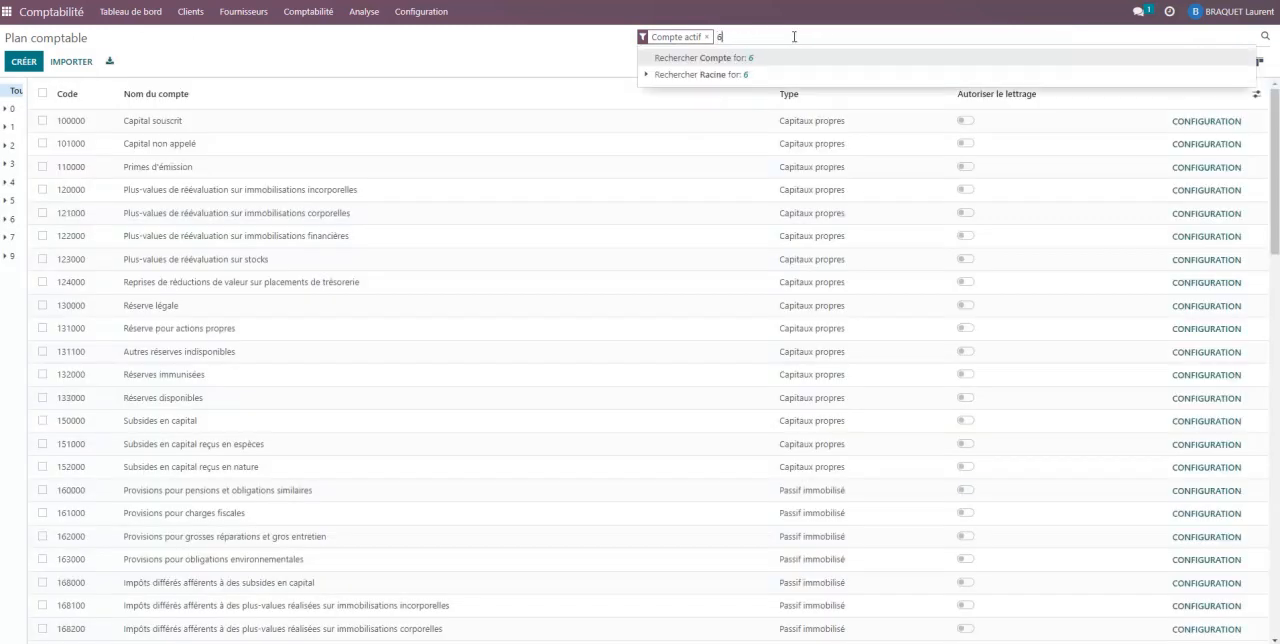
{"action": "key", "text": "Return"}
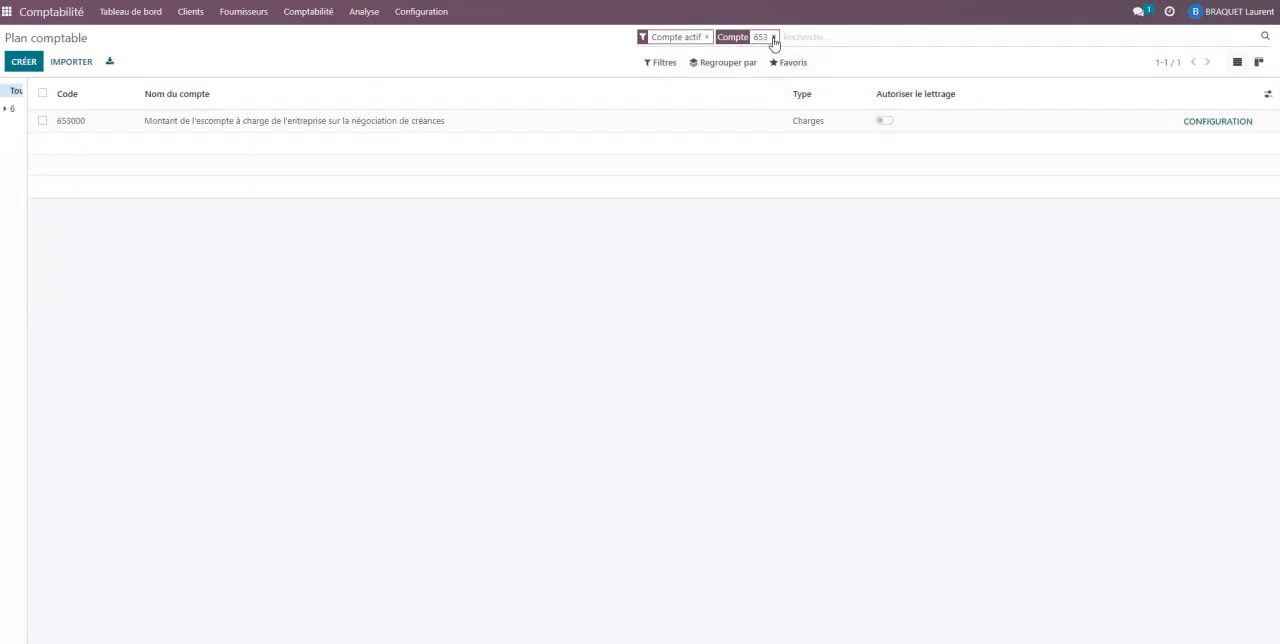
{"action": "left_click", "coordinate": [773, 37]}
{"action": "type", "text": "escompte"}
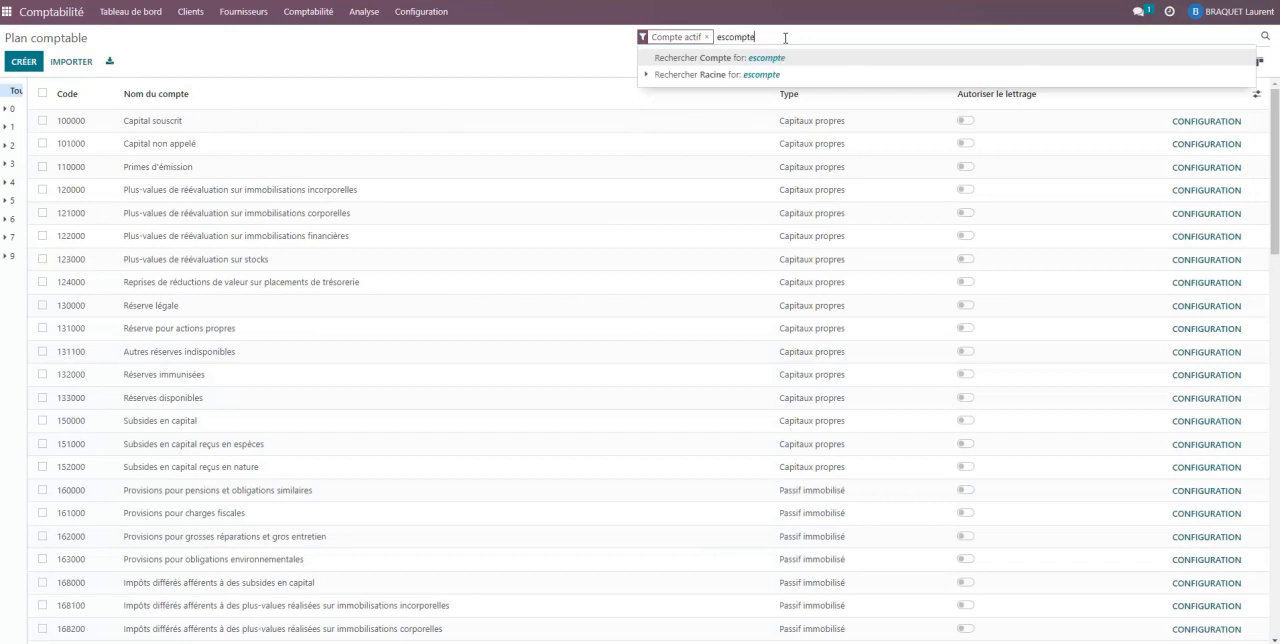
{"action": "key", "text": "Return"}
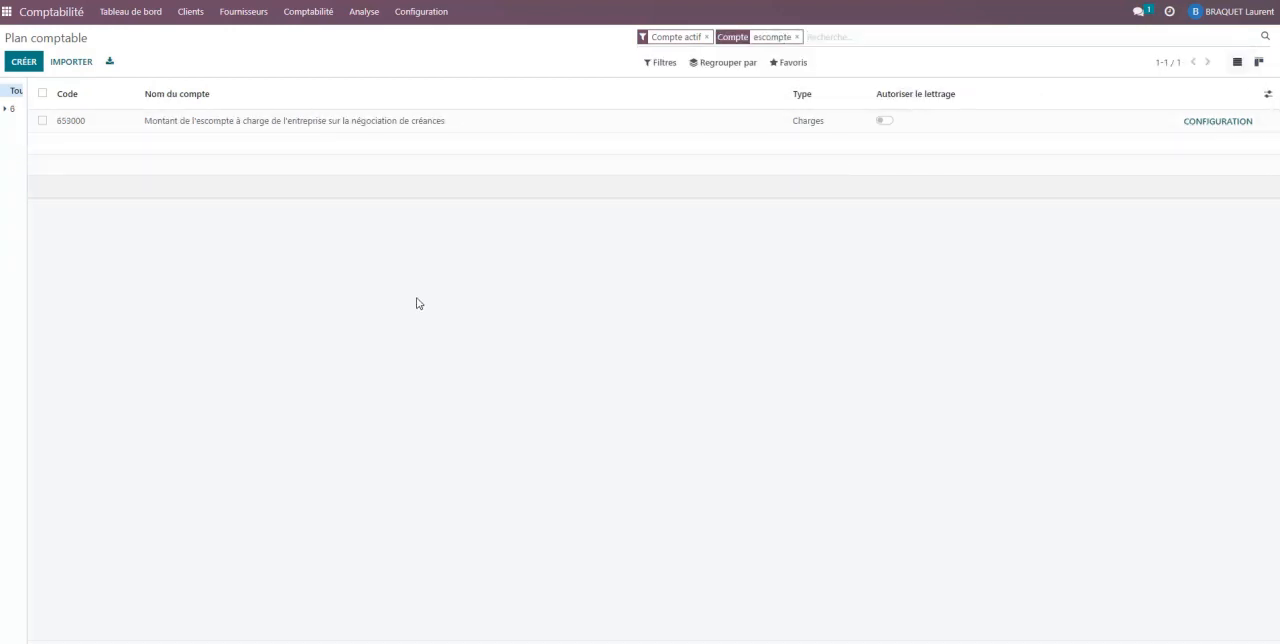
- Filter the chart of accounts on 75 and duplicate account 754000 Produits financiers - Différences de change
{"action": "left_click", "coordinate": [797, 37]}
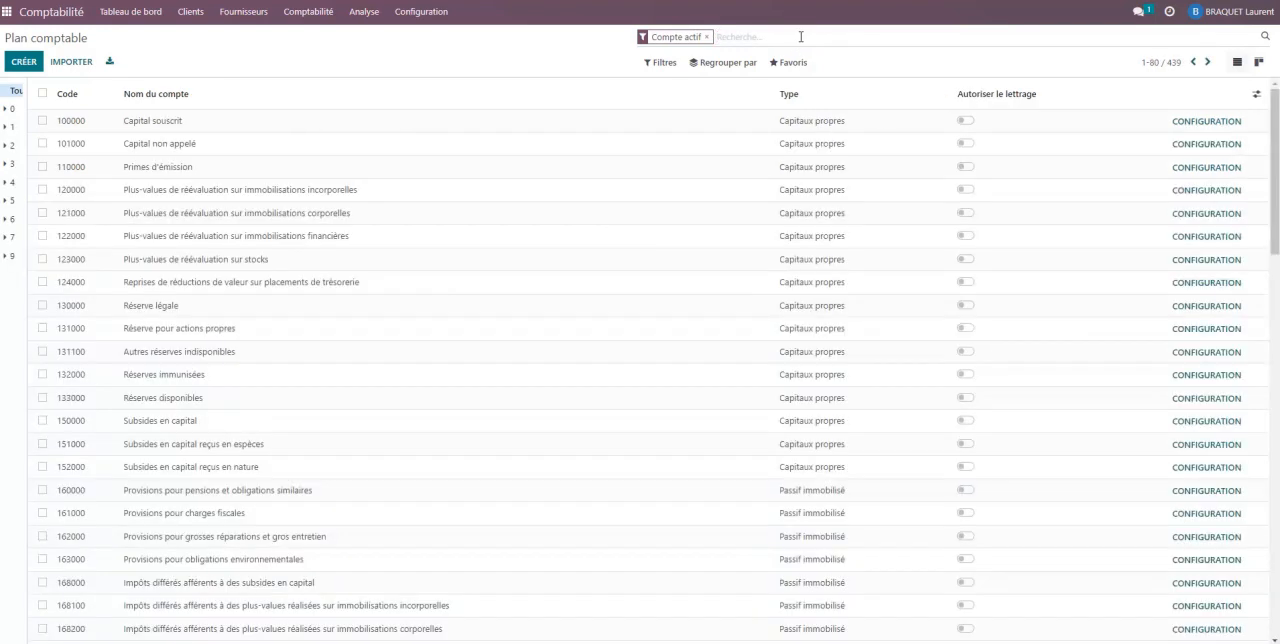
{"action": "type", "text": "75"}
{"action": "key", "text": "Return"}
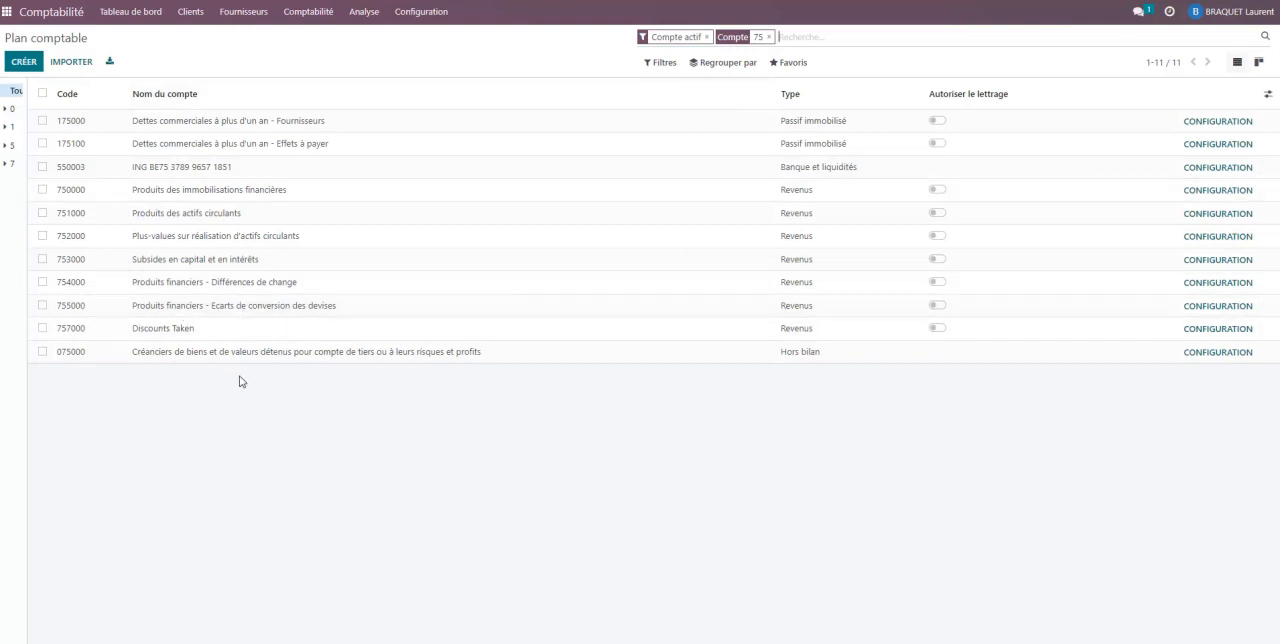
{"action": "left_click", "coordinate": [228, 286]}
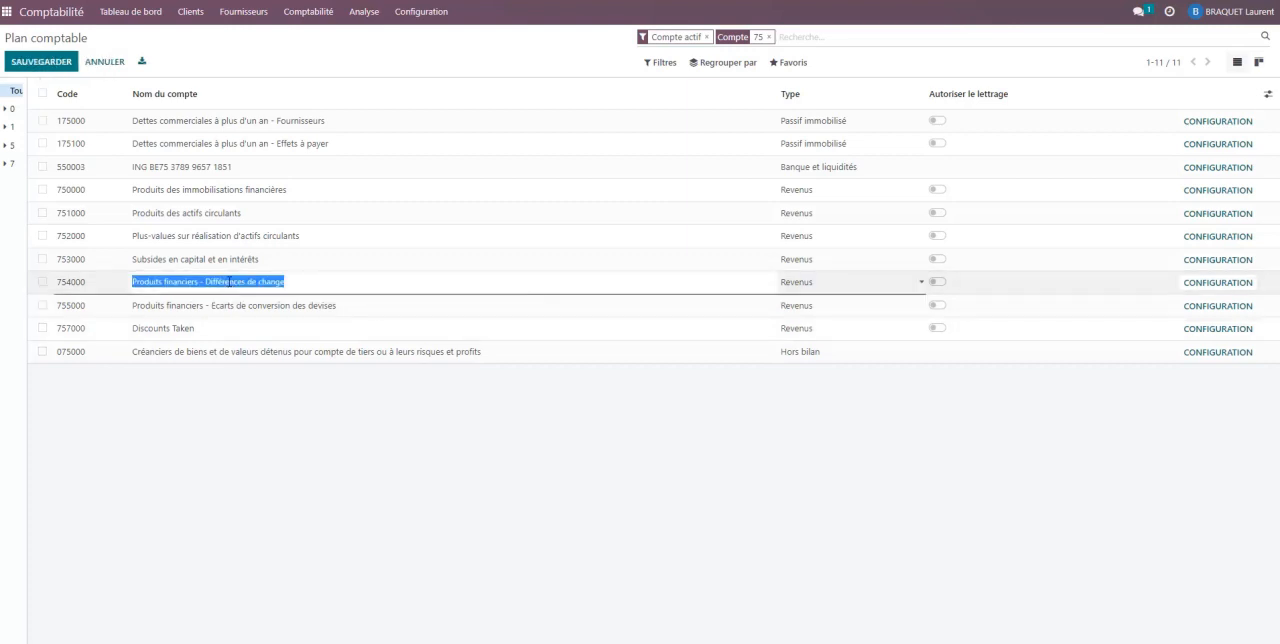
{"action": "left_click", "coordinate": [43, 282]}
{"action": "left_click", "coordinate": [592, 63]}
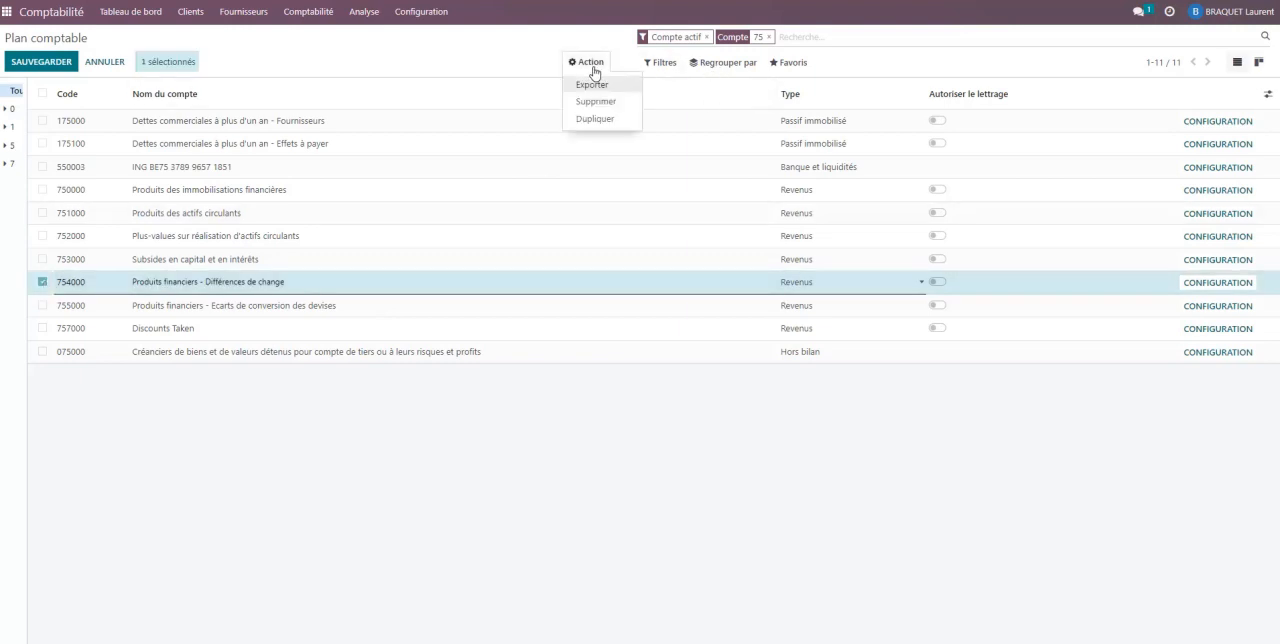
{"action": "left_click", "coordinate": [609, 118]}
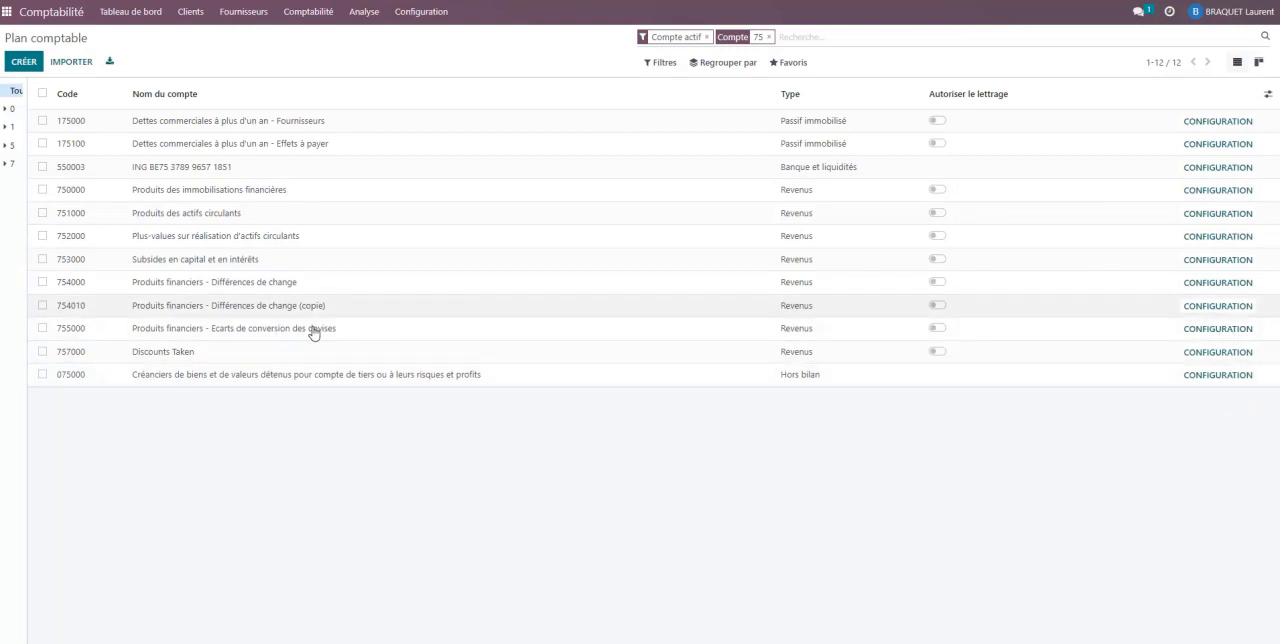
- Open the configuration of the duplicated exchange-difference account and set its code to 756000
{"action": "left_click", "coordinate": [1220, 308]}
{"action": "left_click", "coordinate": [82, 140]}
{"action": "key", "text": "BackSpace"}
{"action": "key", "text": "BackSpace"}
{"action": "key", "text": "BackSpace"}
{"action": "key", "text": "BackSpace"}
{"action": "key", "text": "BackSpace"}
{"action": "type", "text": "56000"}
- Name the account "Escompte obtenu" and save it by returning to the chart of accounts
{"action": "key", "text": "Tab"}
{"action": "type", "text": "Escom"}
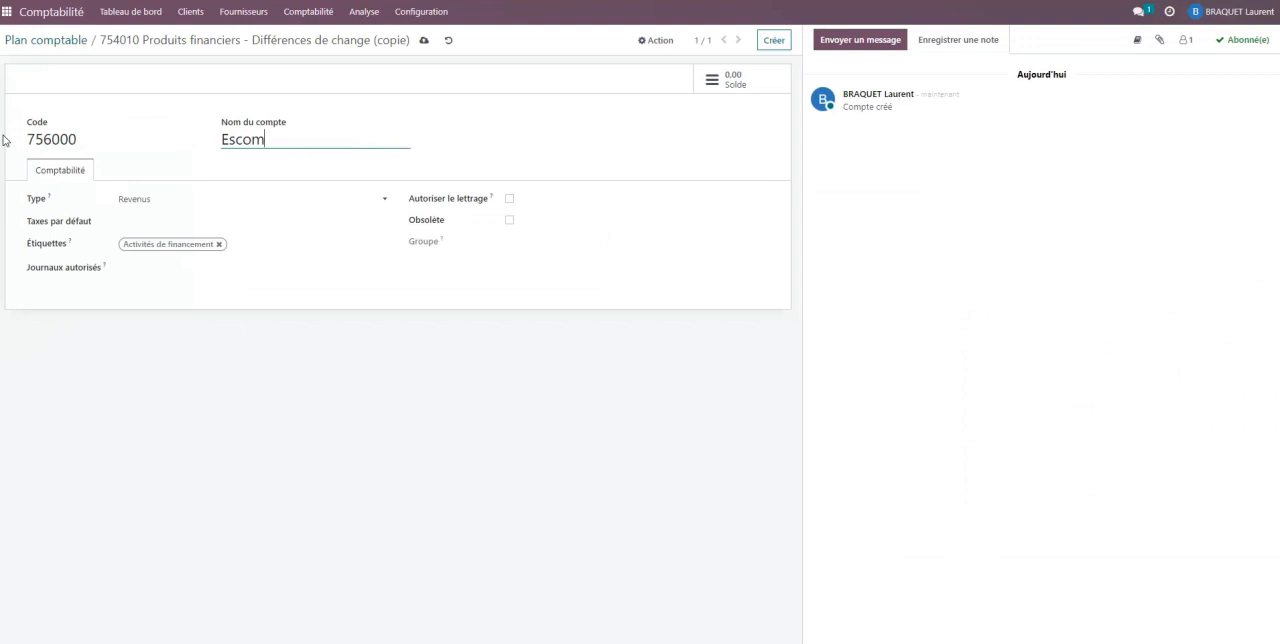
{"action": "type", "text": "pte obtenu"}
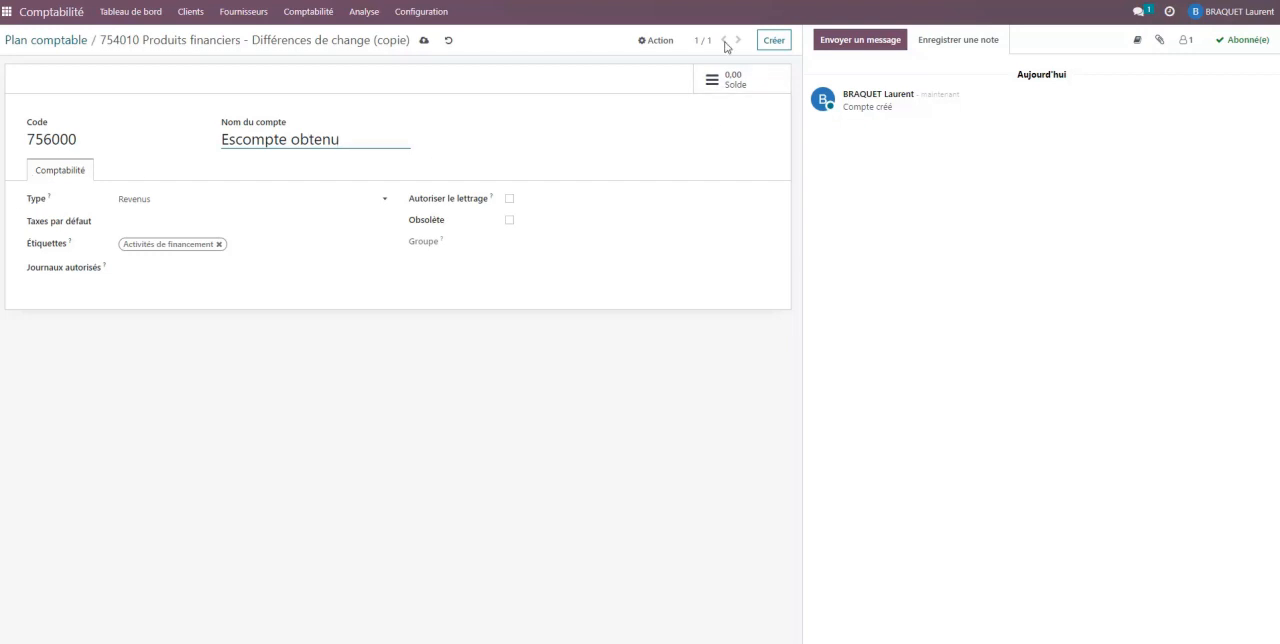
{"action": "left_click", "coordinate": [201, 52]}
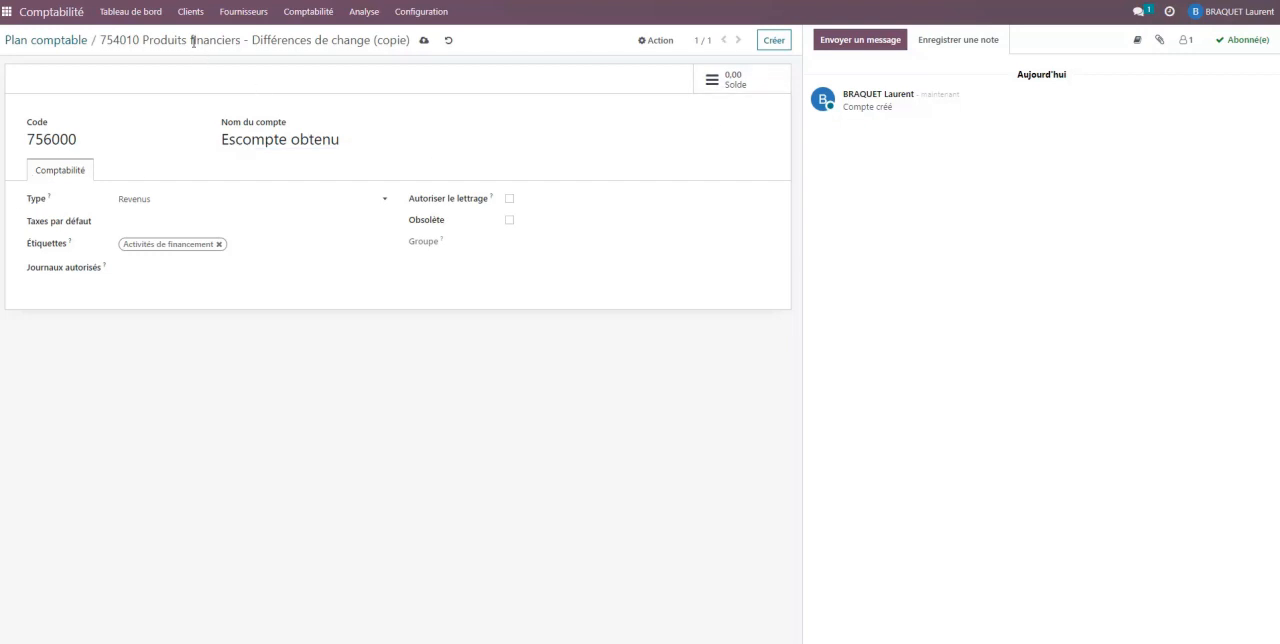
{"action": "left_click", "coordinate": [57, 42]}
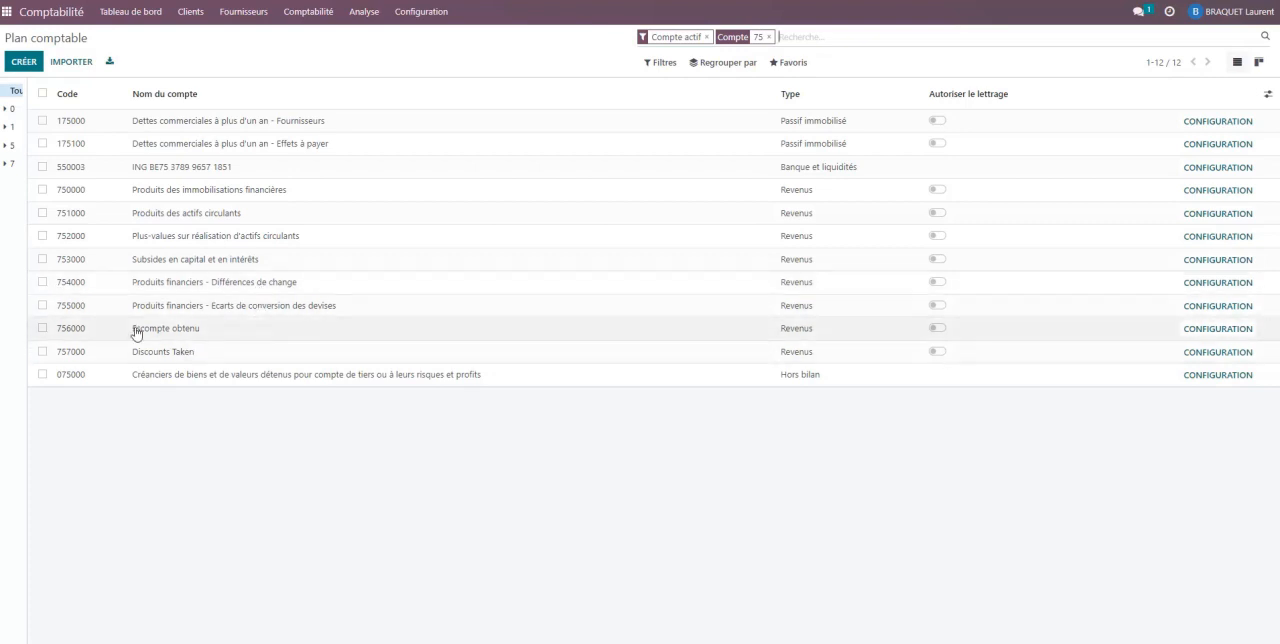
- Check the configuration of account 756000 and return to the accounting dashboard
{"action": "left_click", "coordinate": [1214, 329]}
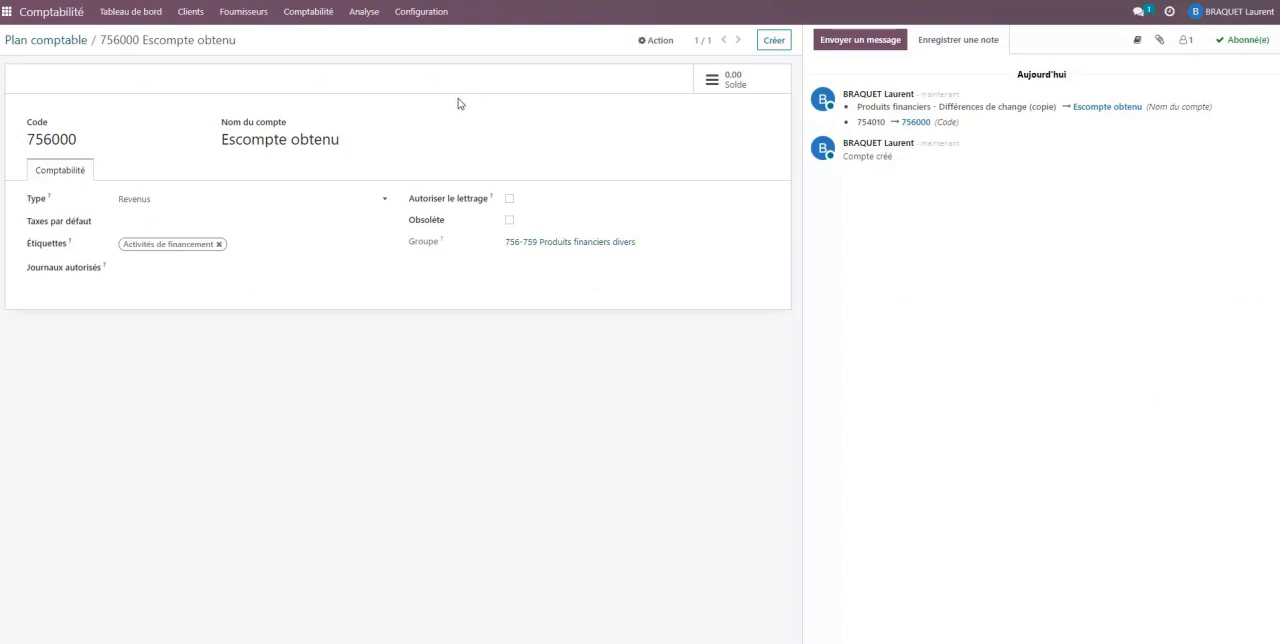
{"action": "left_click", "coordinate": [125, 12]}
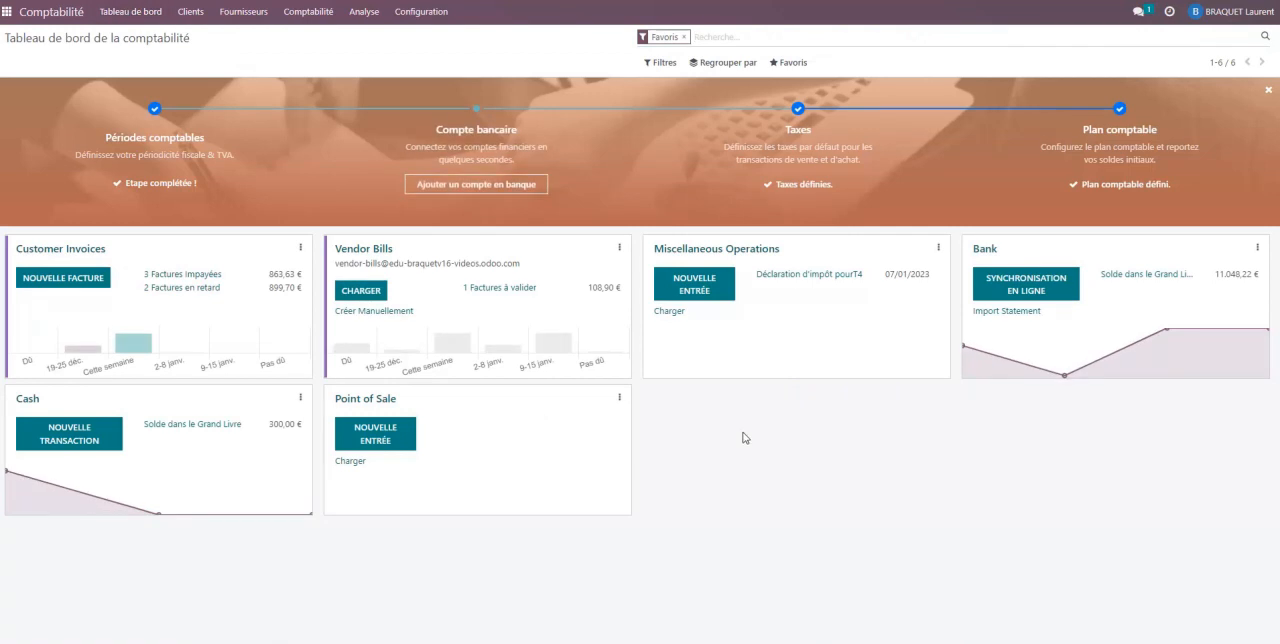
- Open the Escompte reconciliation model and rename it "Escompte accordé"
{"action": "left_click", "coordinate": [425, 22]}
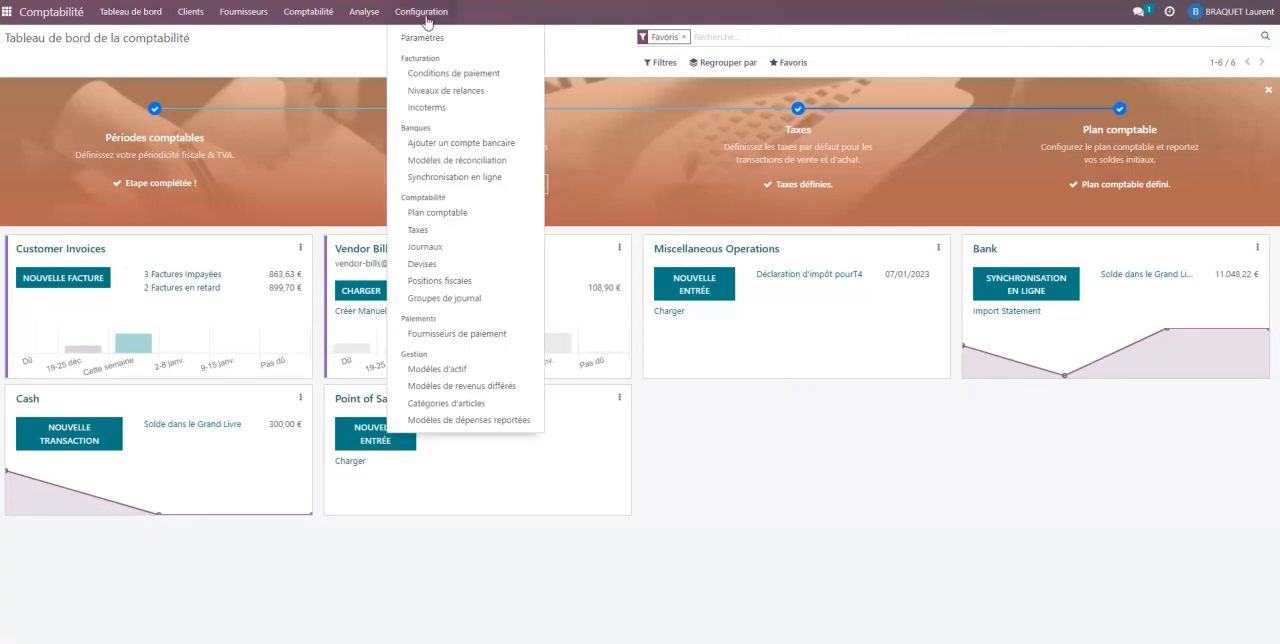
{"action": "left_click", "coordinate": [466, 162]}
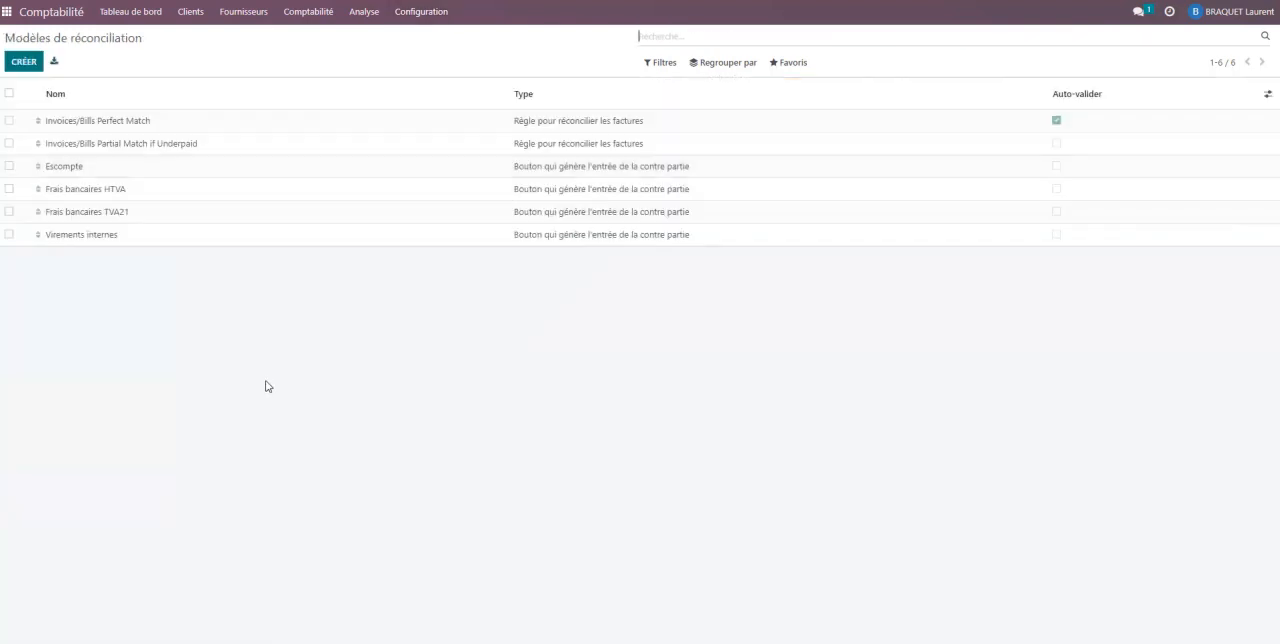
{"action": "left_click", "coordinate": [74, 170]}
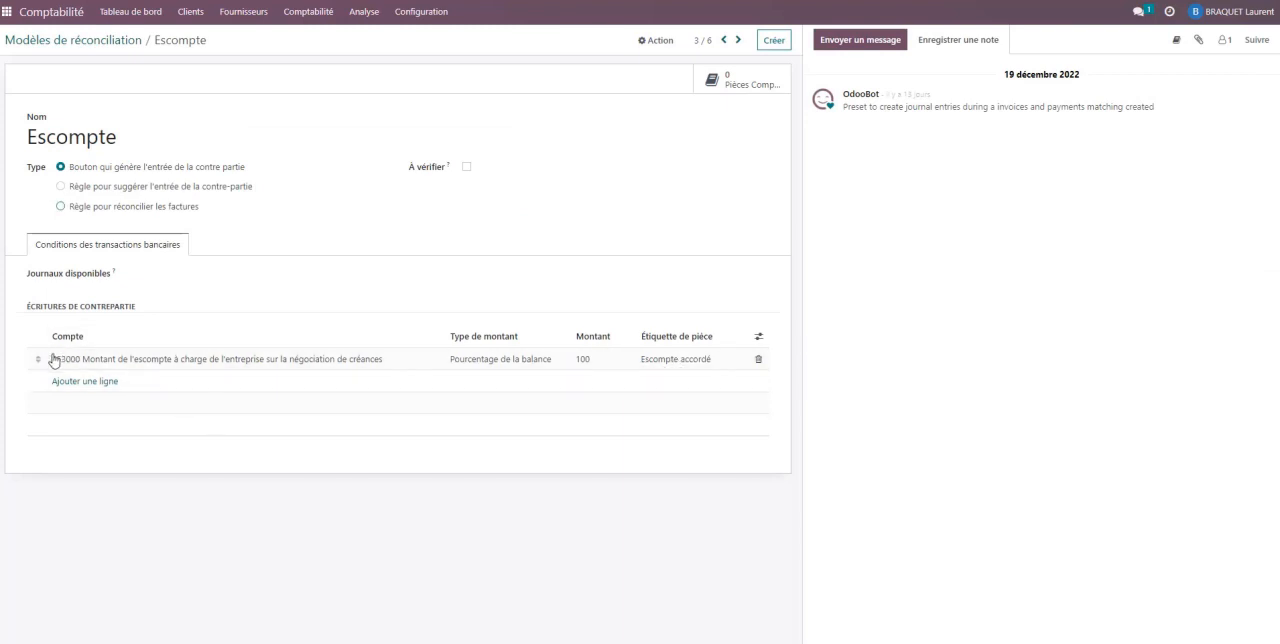
{"action": "left_click", "coordinate": [155, 144]}
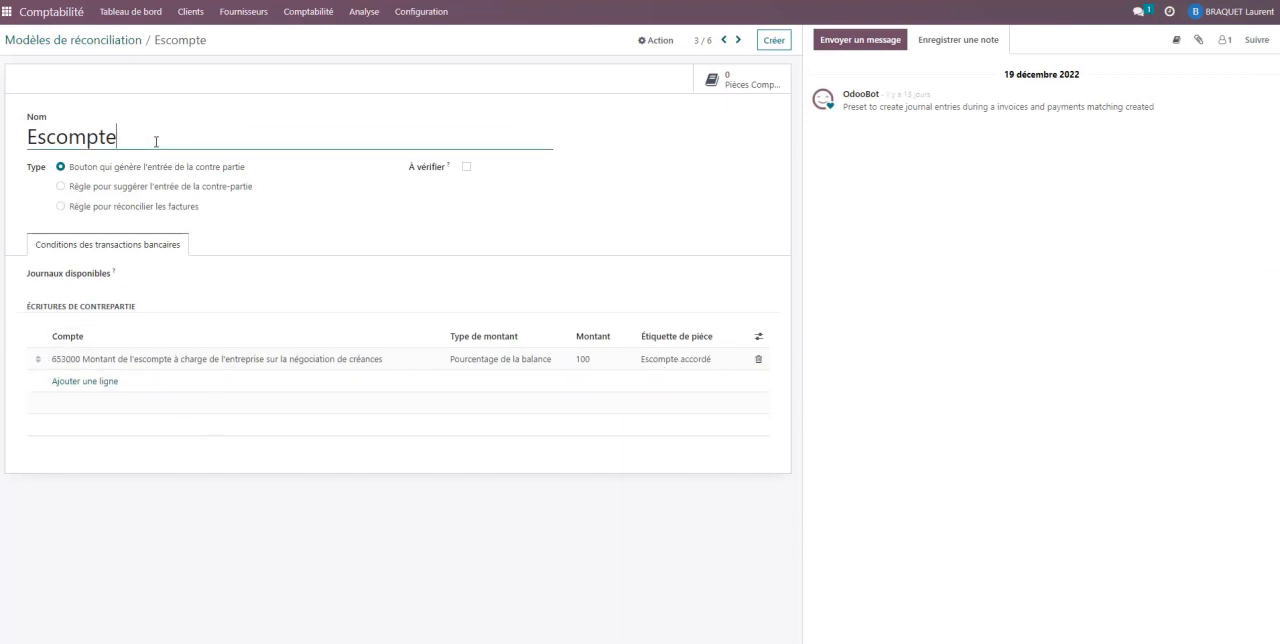
{"action": "type", "text": "accordé"}
{"action": "left_click", "coordinate": [718, 198]}
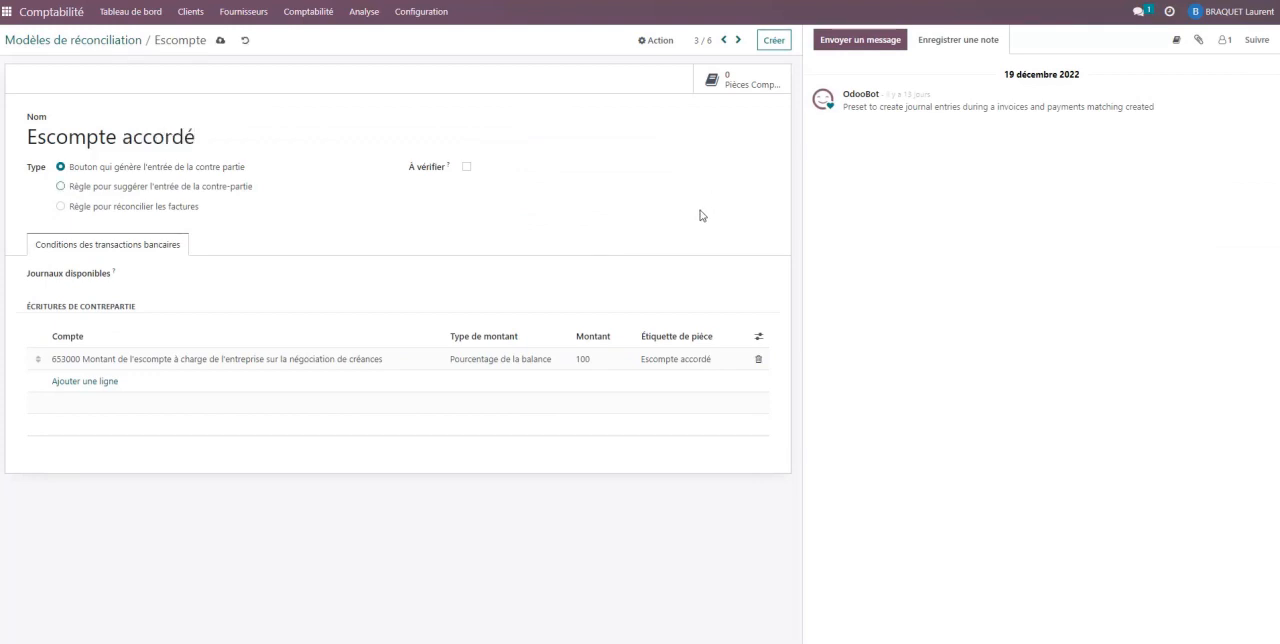
- Duplicate the Escompte accordé reconciliation model and name the copy "Escompte obtenu"
{"action": "left_click", "coordinate": [657, 43]}
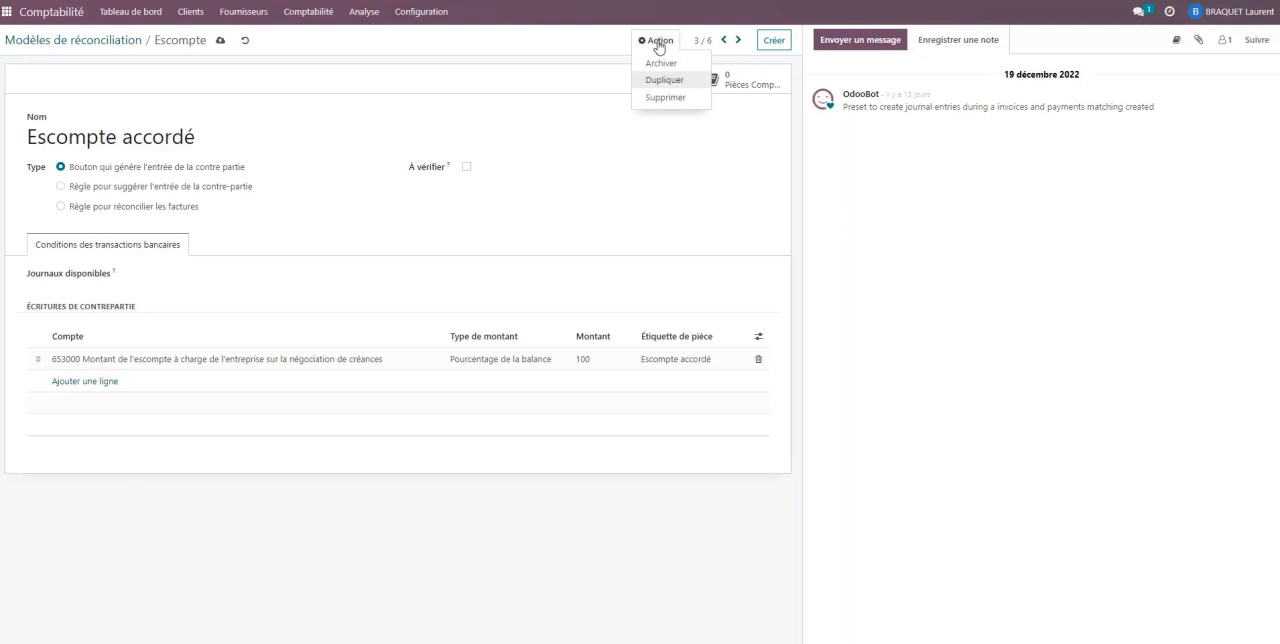
{"action": "left_click", "coordinate": [670, 83]}
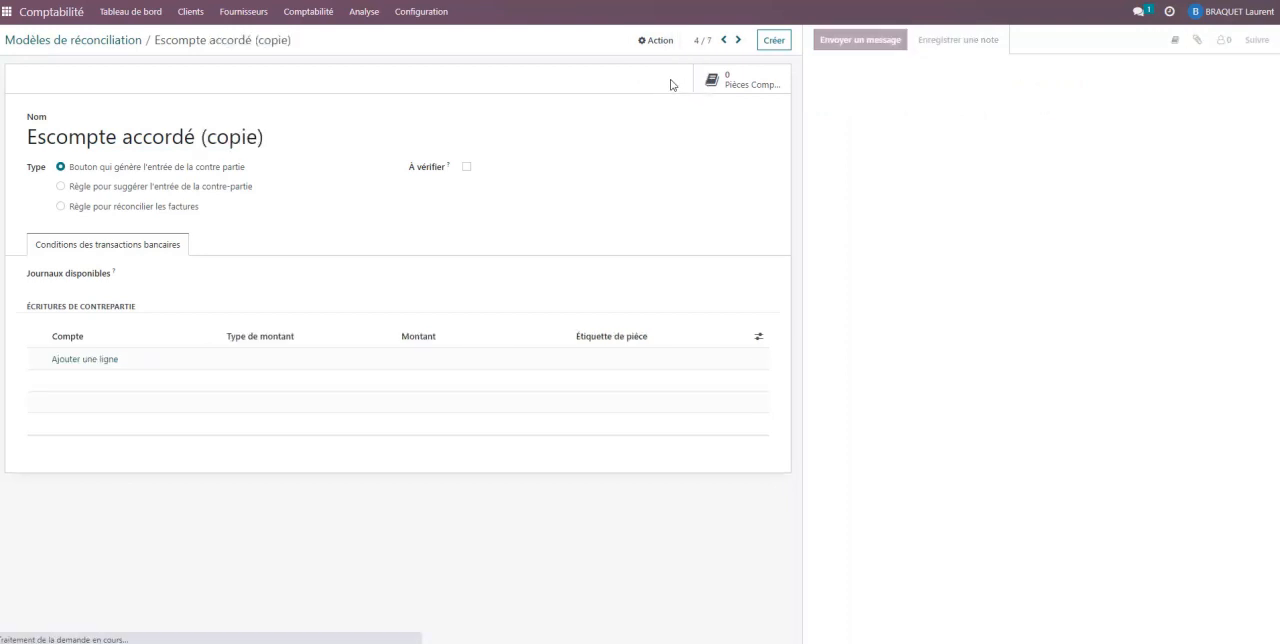
{"action": "left_click_drag", "start_coordinate": [276, 137], "coordinate": [124, 137]}
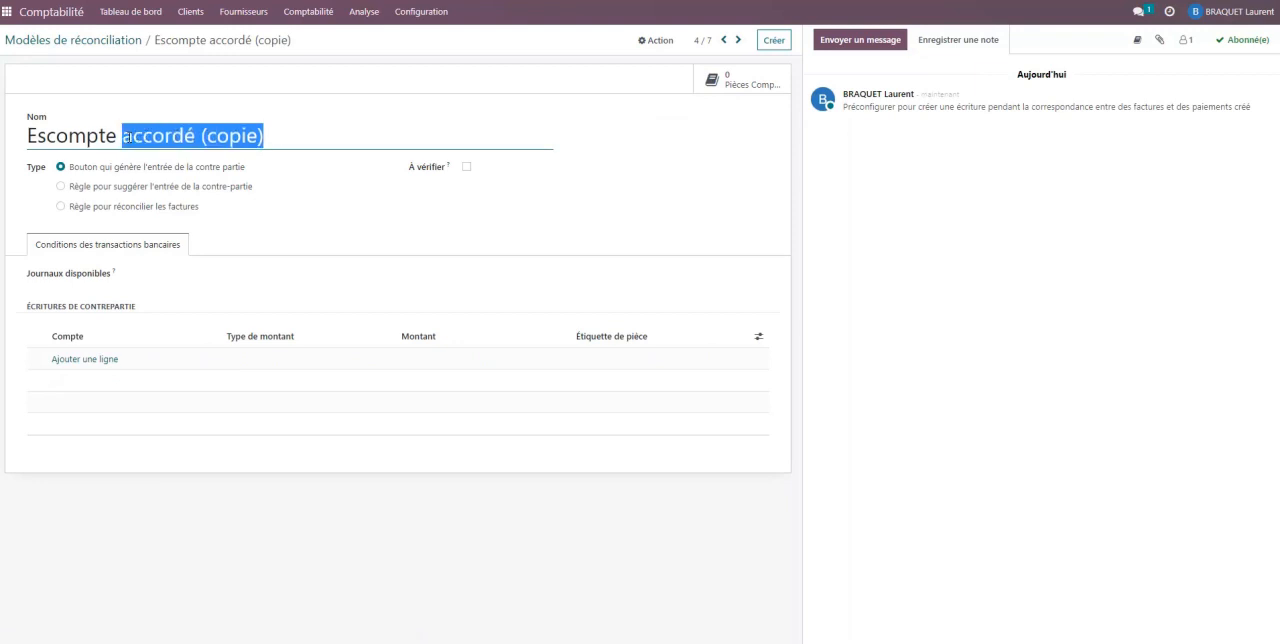
{"action": "type", "text": "ompte obtenu"}
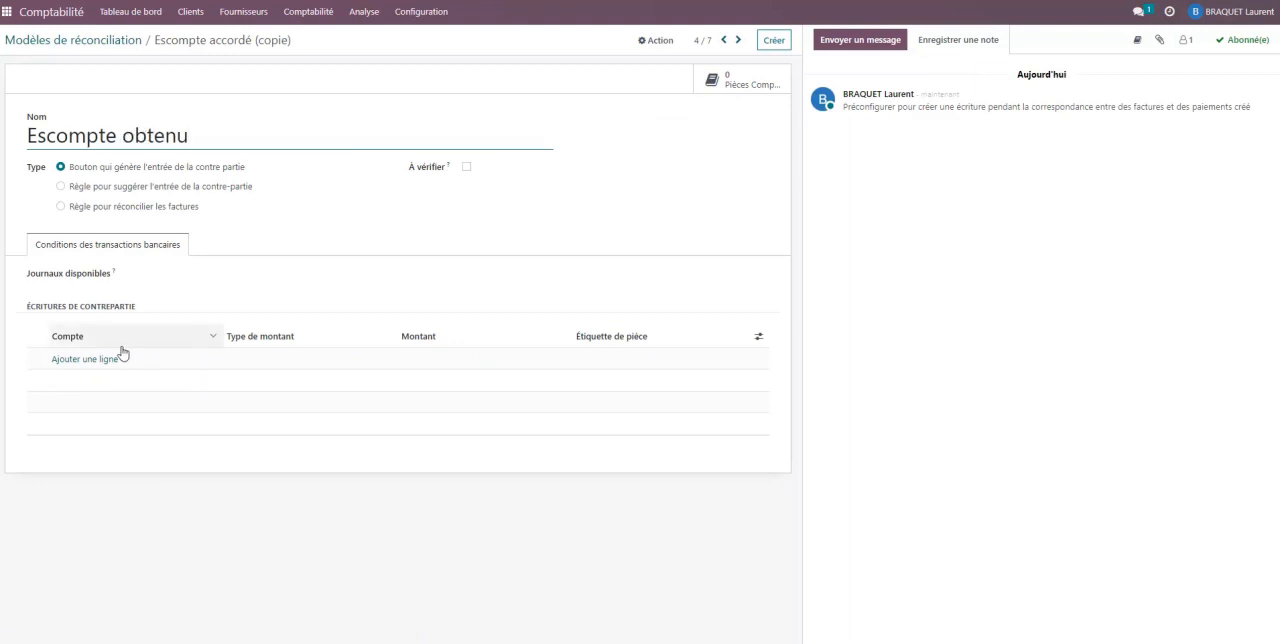
- Add a counterpart entry to the Escompte obtenu model with account 756000 Escompte obtenu and the label "Escompte obtenu"
{"action": "left_click", "coordinate": [93, 364]}
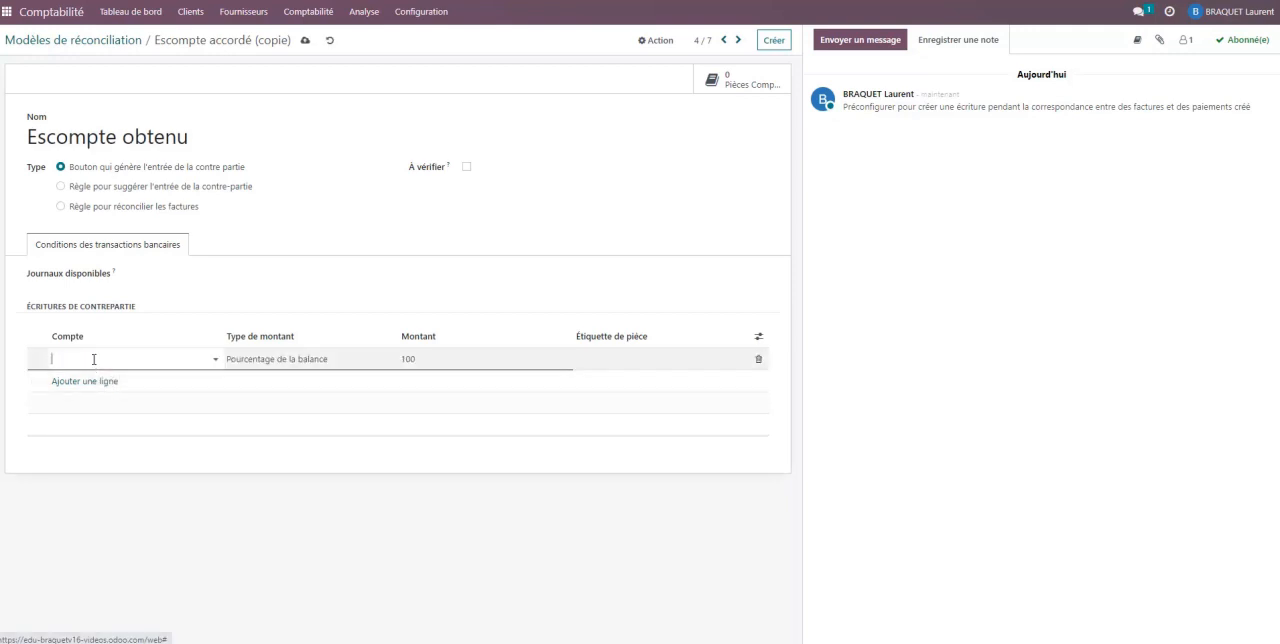
{"action": "type", "text": "756"}
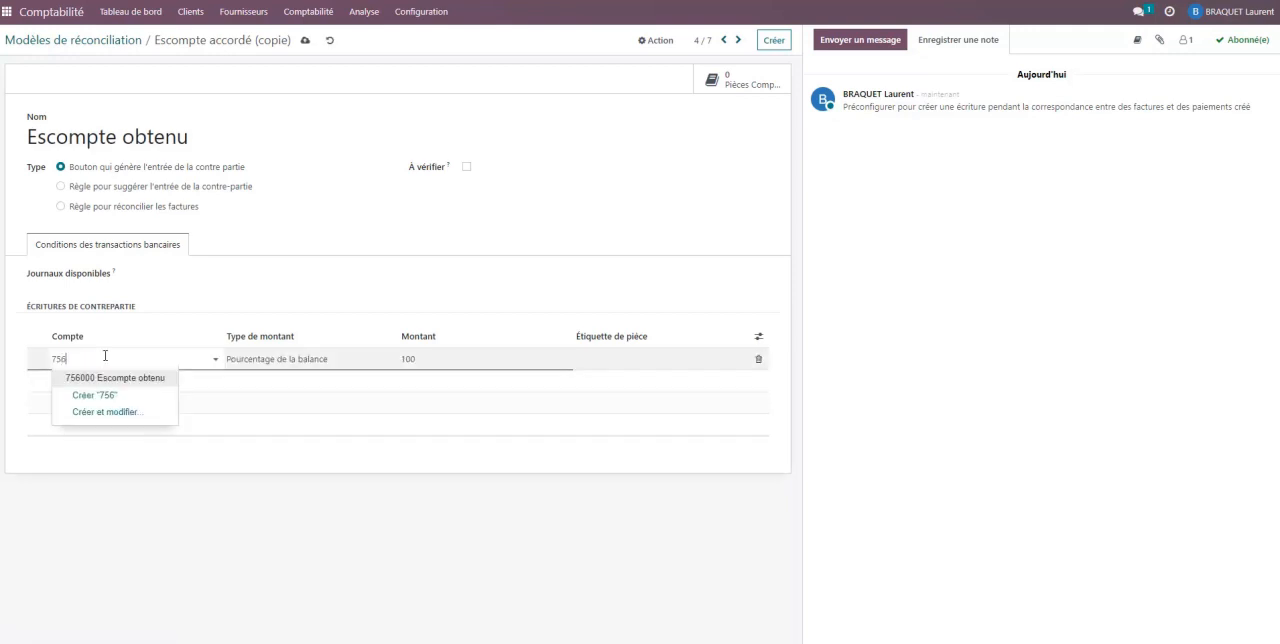
{"action": "left_click", "coordinate": [158, 377]}
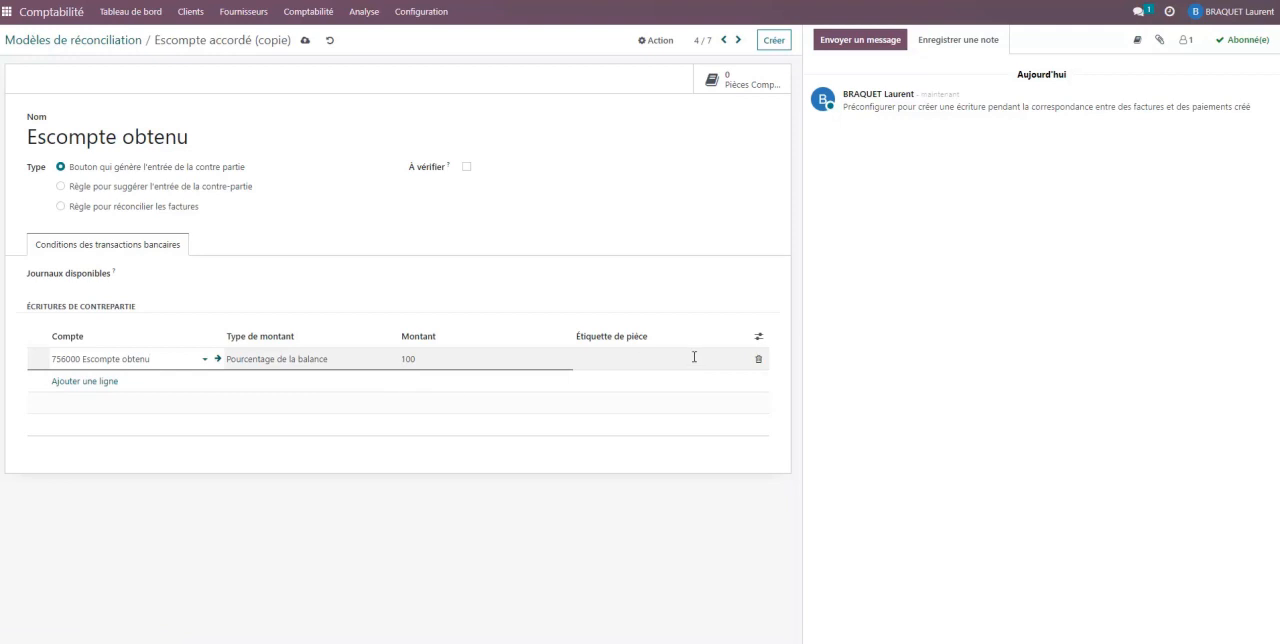
{"action": "left_click", "coordinate": [637, 360]}
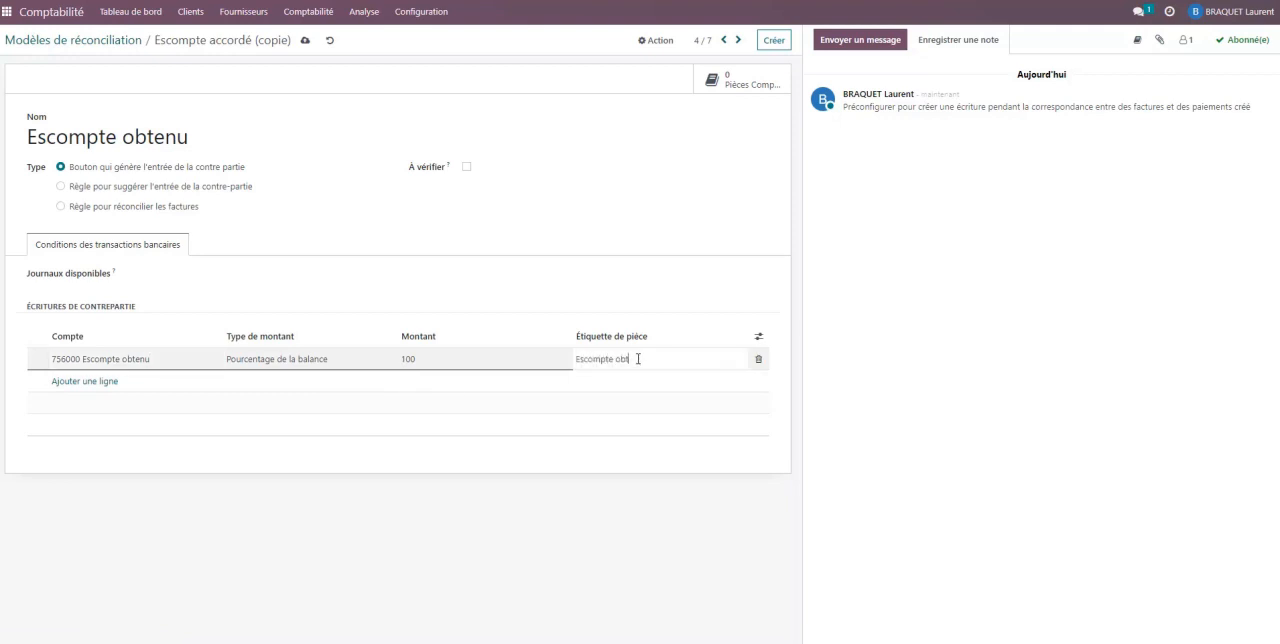
- Compare the Escompte accordé and Escompte obtenu reconciliation models, and return to the accounting dashboard
{"action": "left_click", "coordinate": [724, 40]}
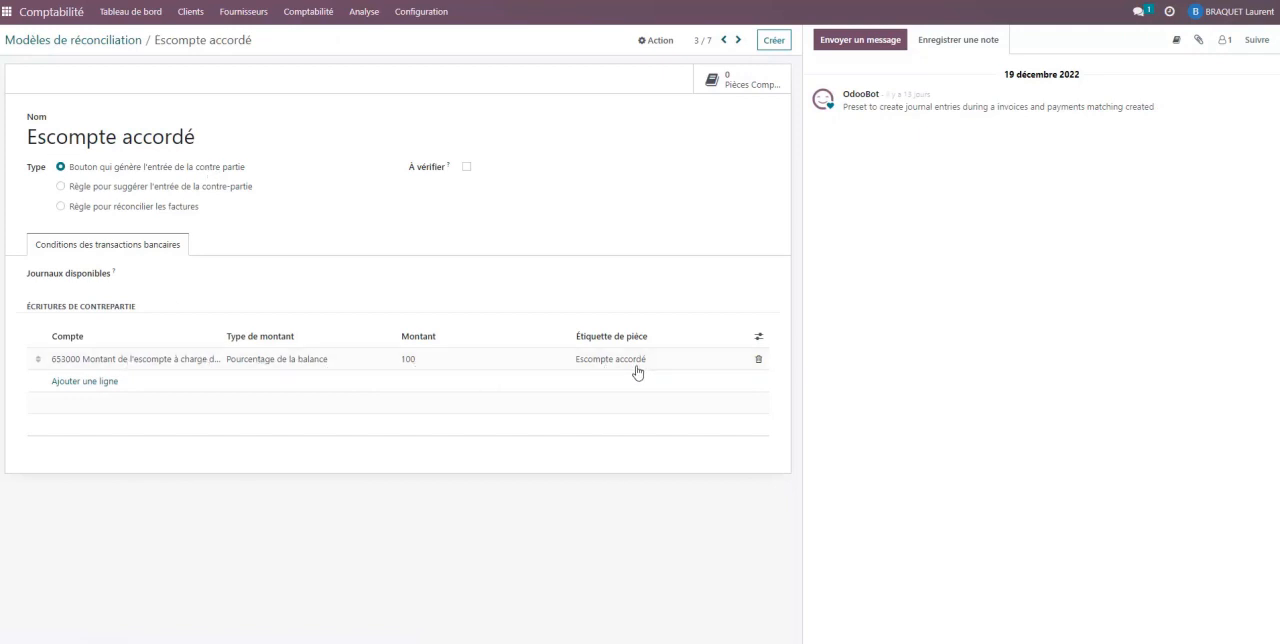
{"action": "left_click", "coordinate": [739, 44]}
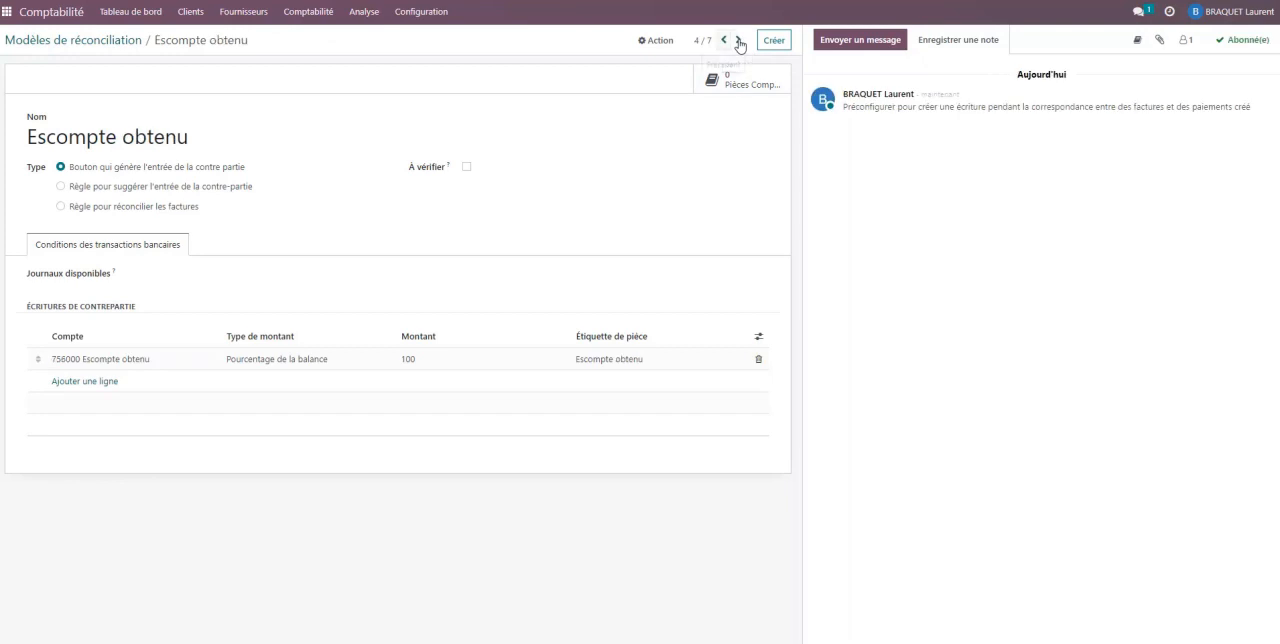
{"action": "left_click", "coordinate": [739, 44]}
{"action": "left_click", "coordinate": [422, 12]}
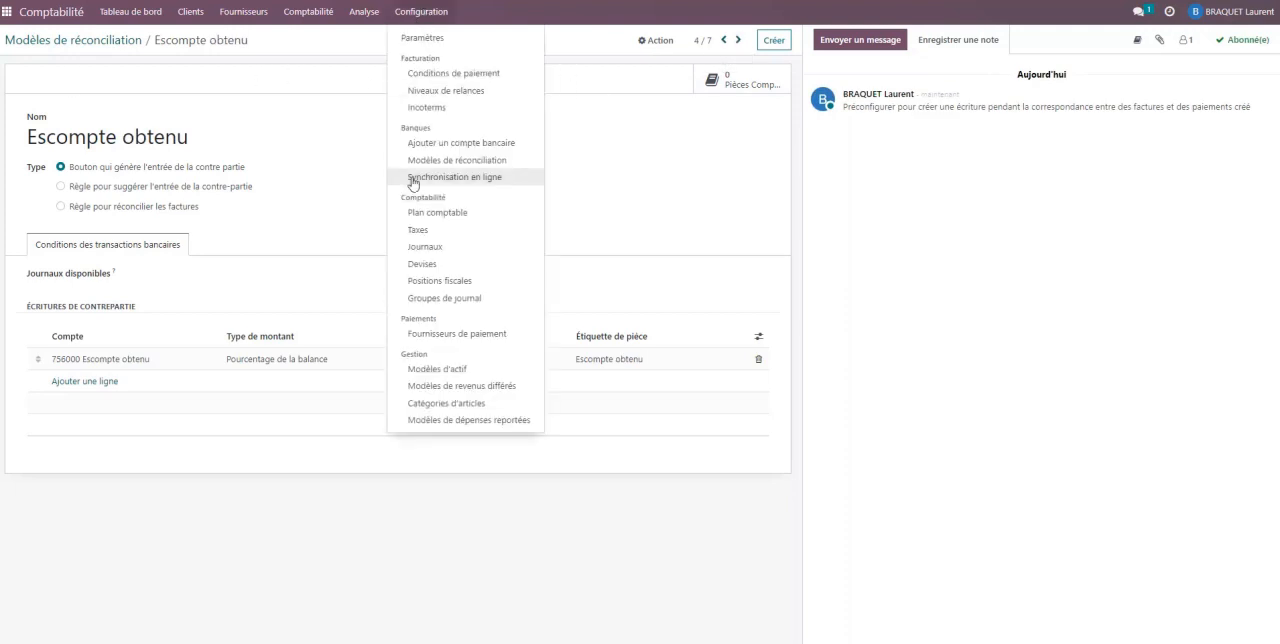
{"action": "left_click", "coordinate": [133, 14]}
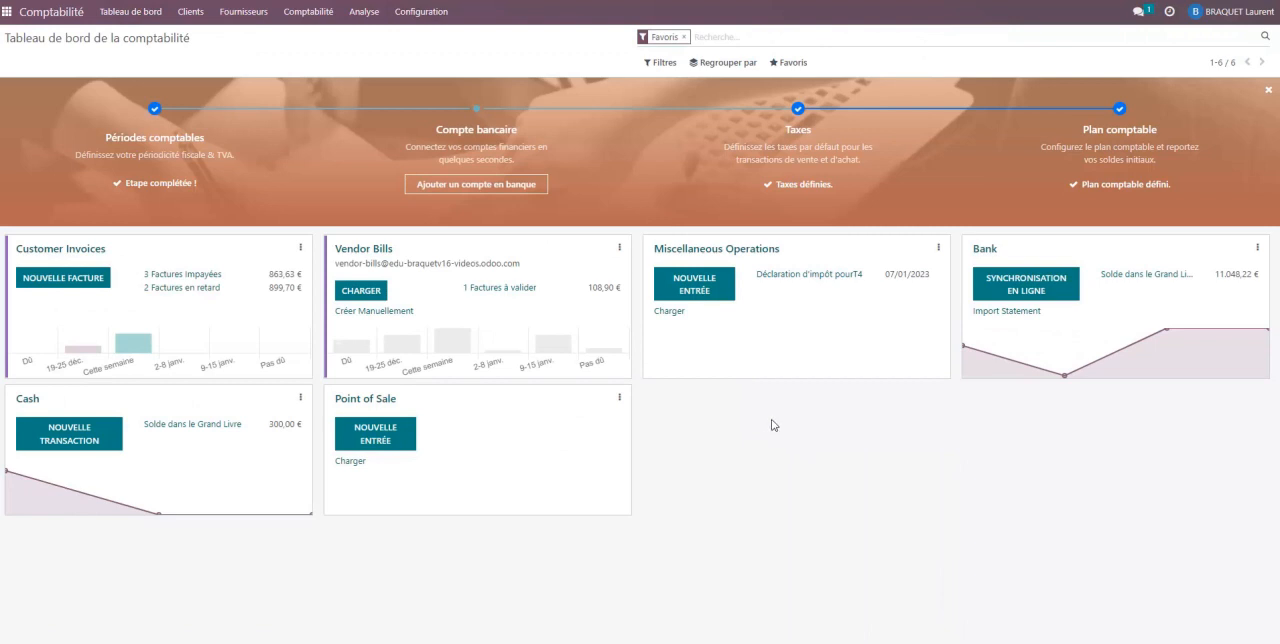
- Consult the sale in Doc1.pdf and create a customer invoice in Odoo with a first line priced at 1804.55
{"action": "left_click", "coordinate": [466, 642]}
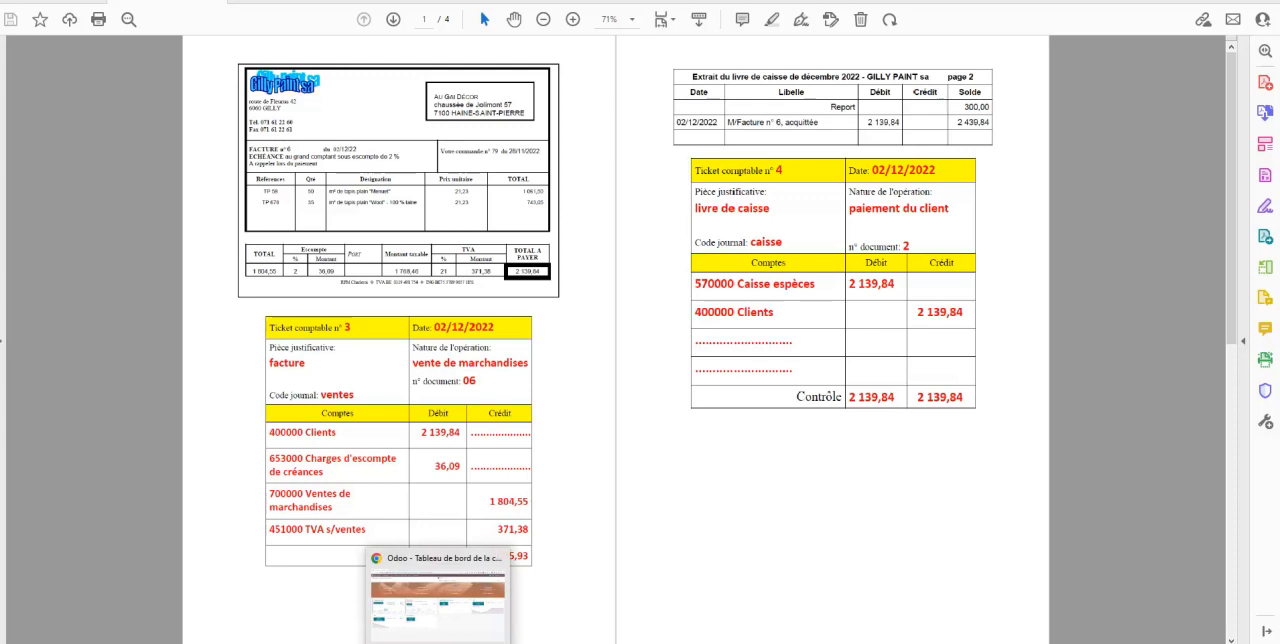
{"action": "left_click", "coordinate": [437, 600]}
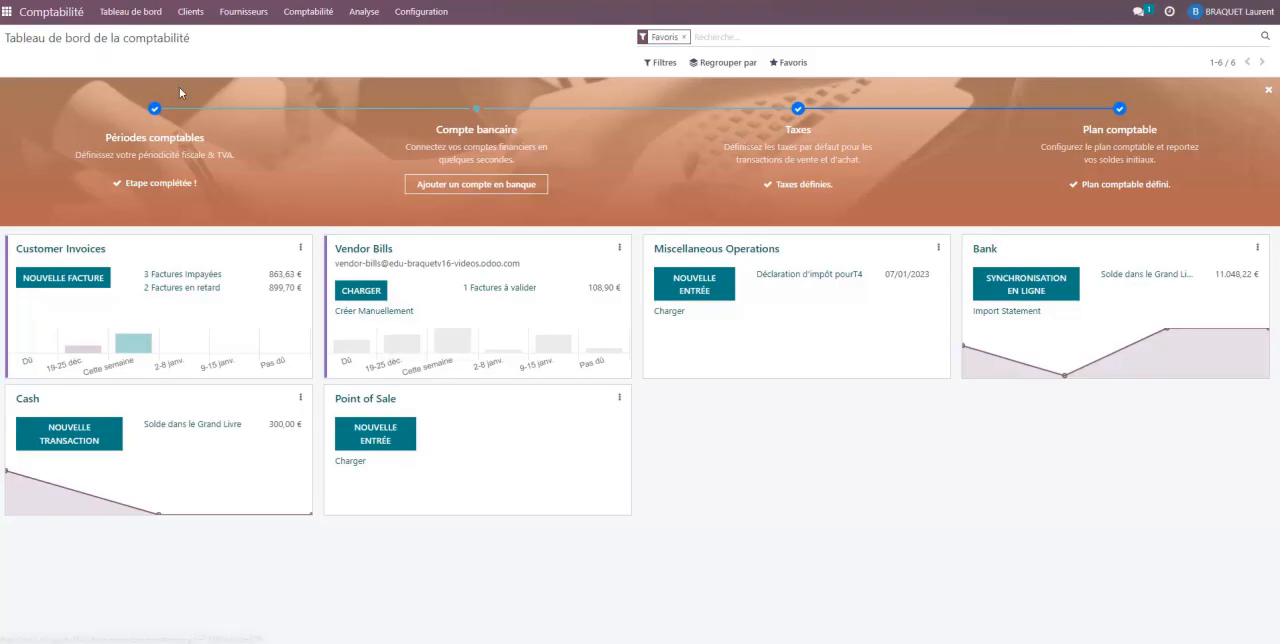
{"action": "left_click", "coordinate": [60, 277]}
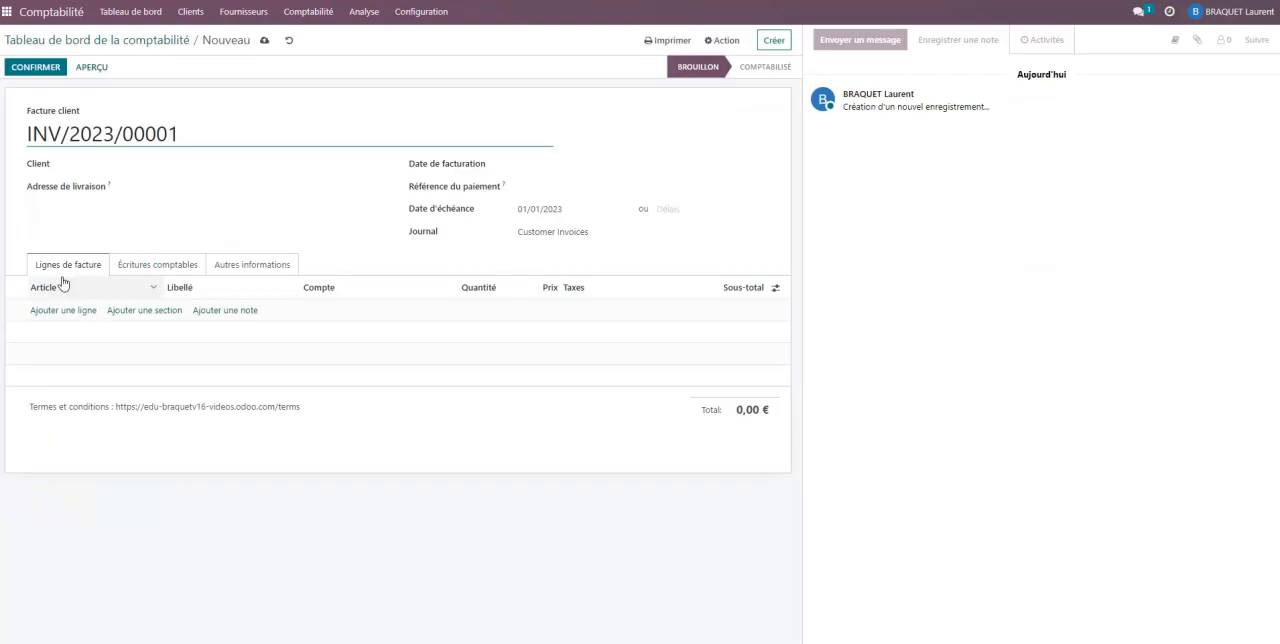
{"action": "left_click", "coordinate": [60, 311]}
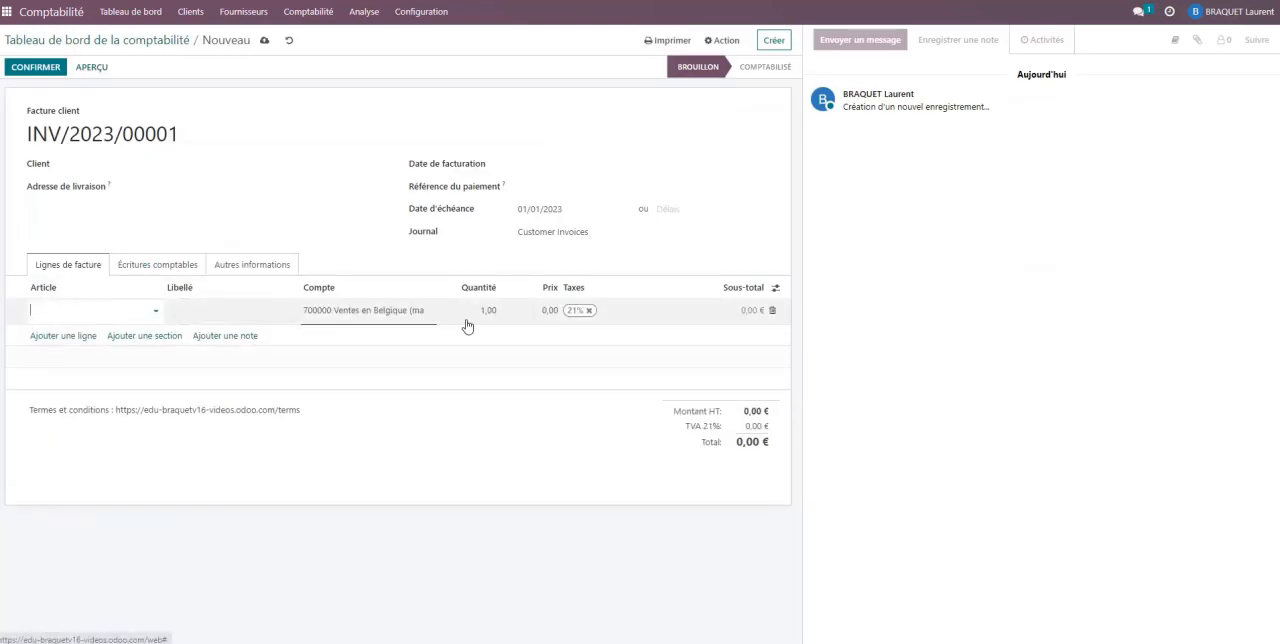
{"action": "left_click", "coordinate": [549, 312]}
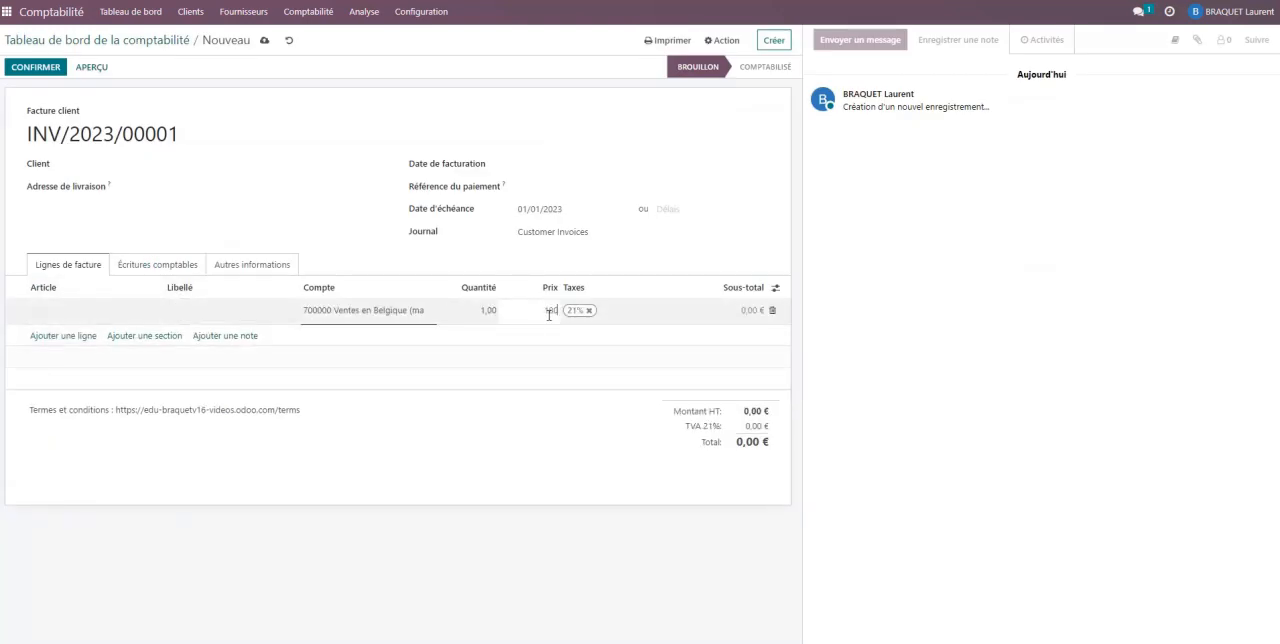
{"action": "type", "text": "1804.55"}
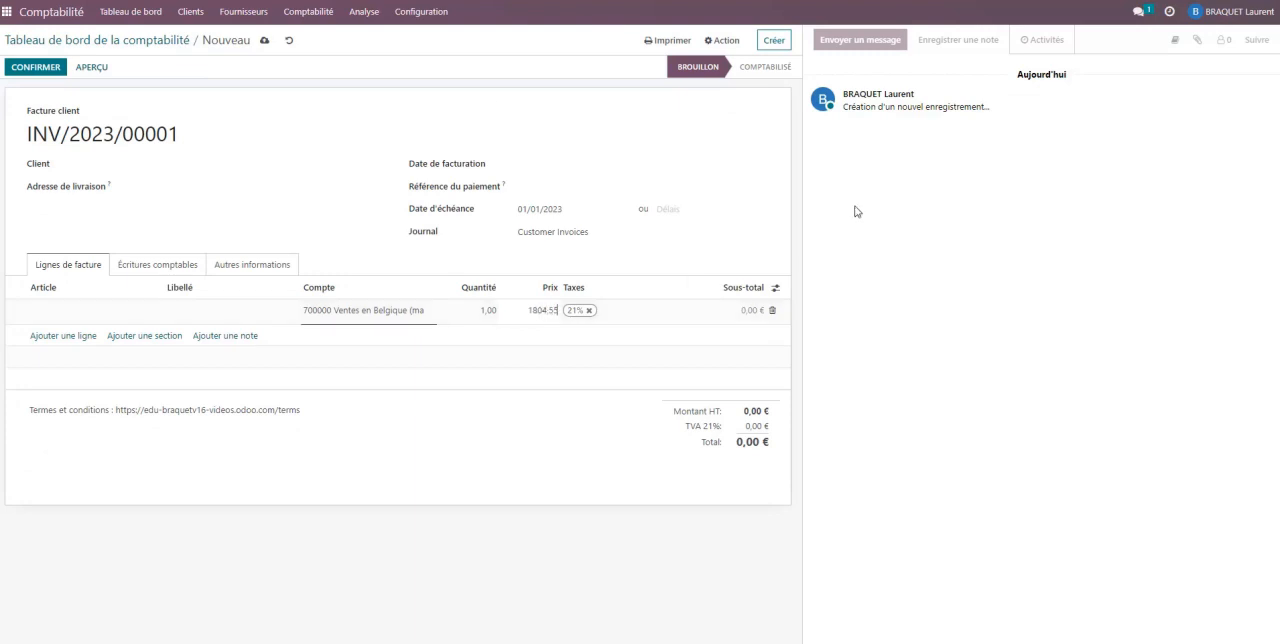
- Set the invoice's client to Au Gay Décor, the invoice date to 02/12/2022 and the payment terms to Paiement immédiat
{"action": "left_click", "coordinate": [210, 168]}
{"action": "left_click", "coordinate": [216, 181]}
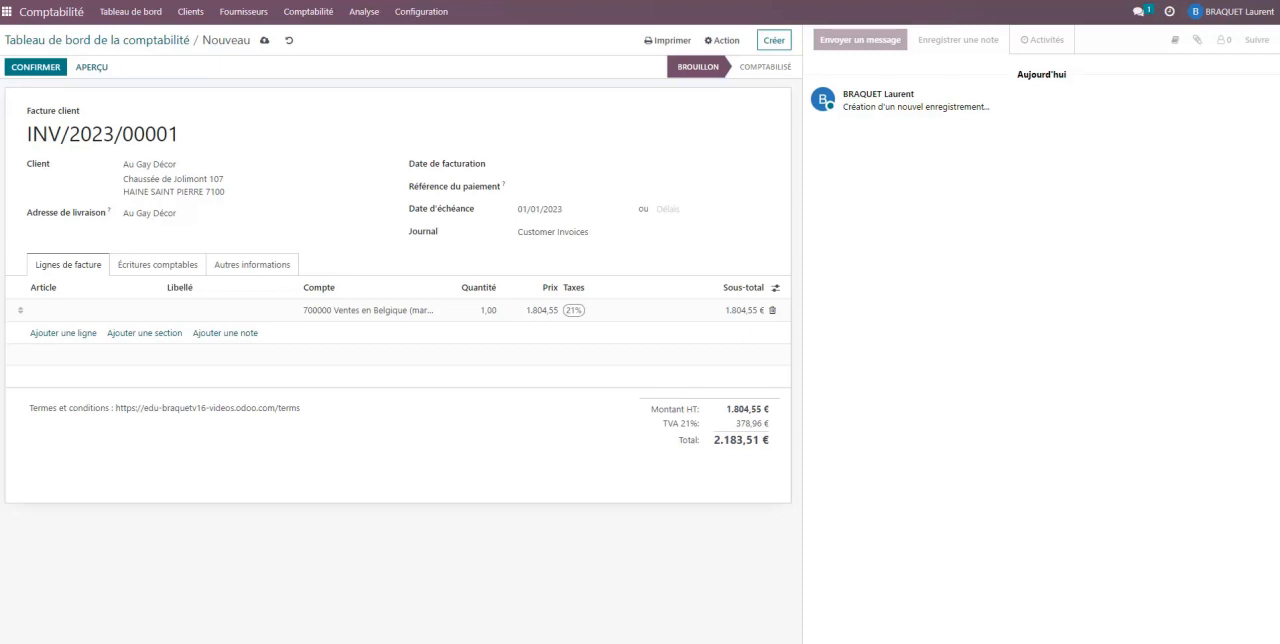
{"action": "left_click", "coordinate": [537, 165]}
{"action": "left_click", "coordinate": [529, 189]}
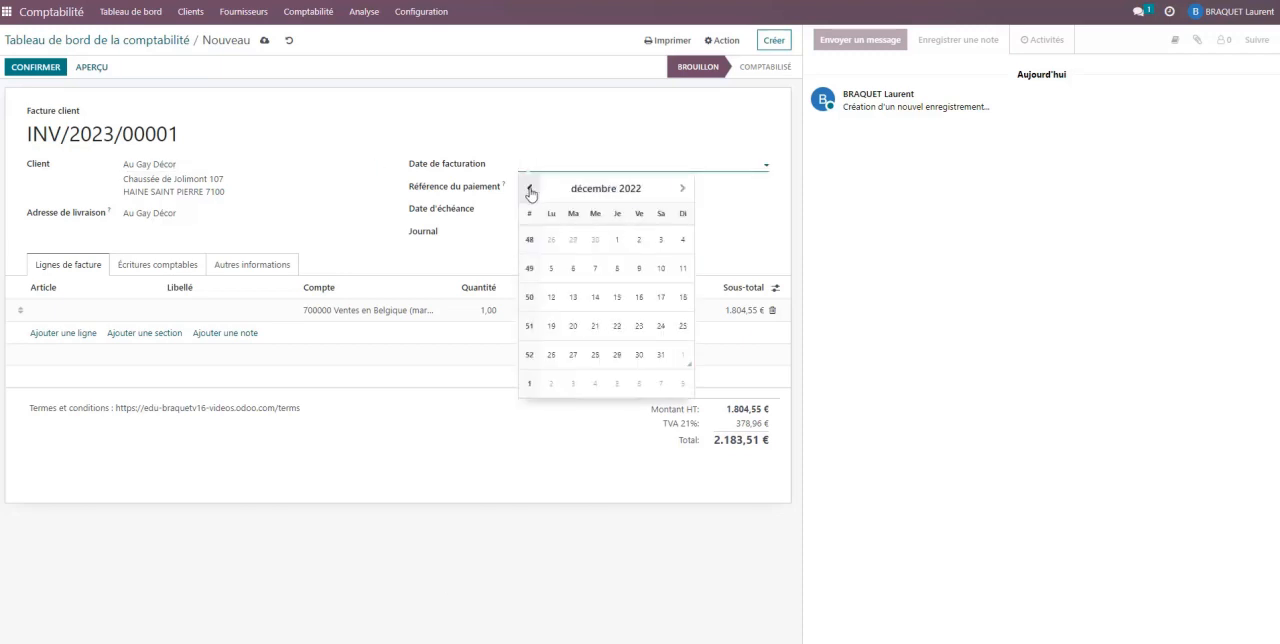
{"action": "left_click", "coordinate": [639, 240]}
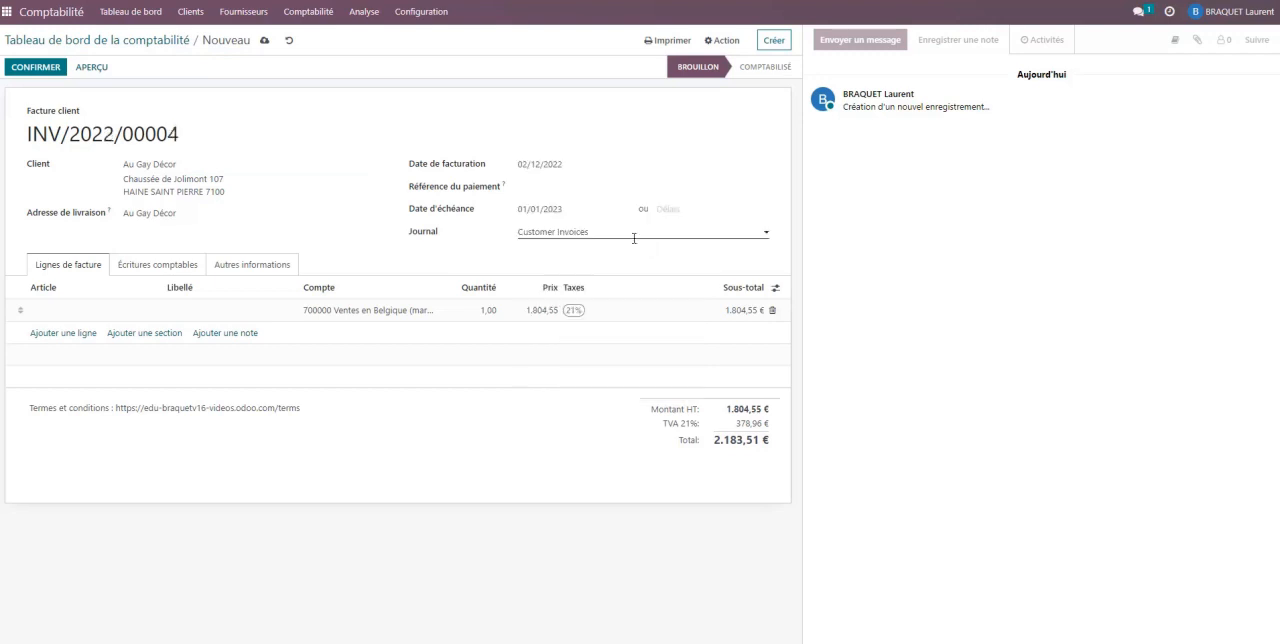
{"action": "left_click", "coordinate": [689, 210]}
{"action": "left_click", "coordinate": [709, 229]}
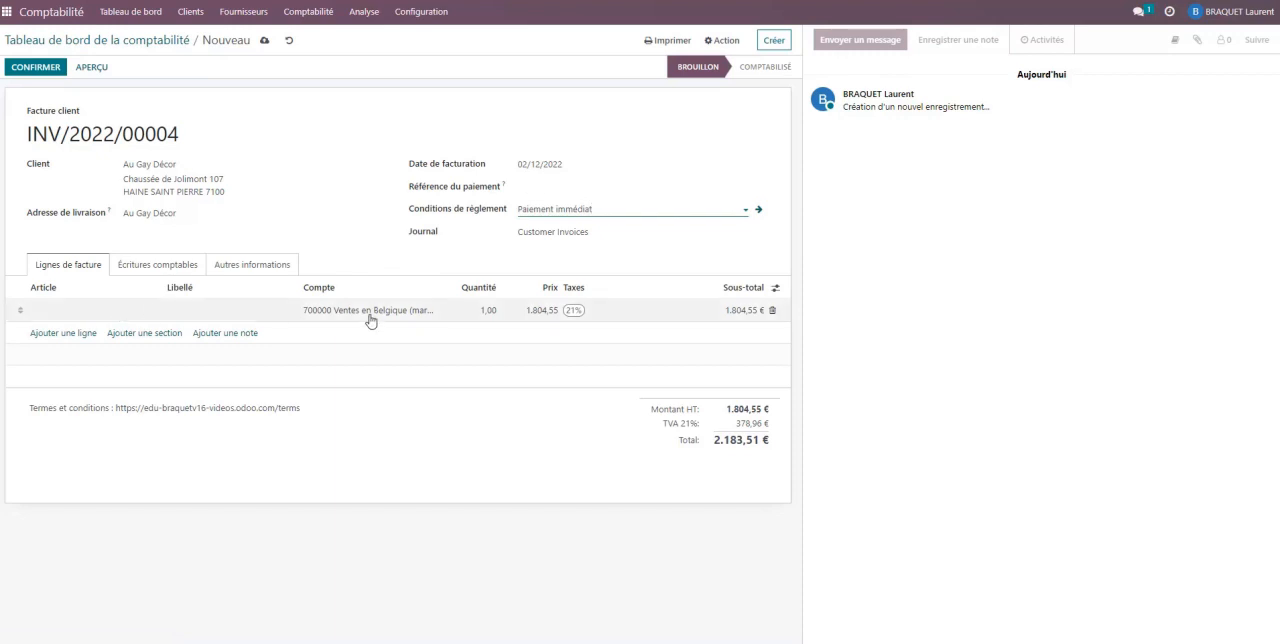
- Add a second invoice line on account 653000 for the discount, priced at 36.09
{"action": "left_click", "coordinate": [62, 342]}
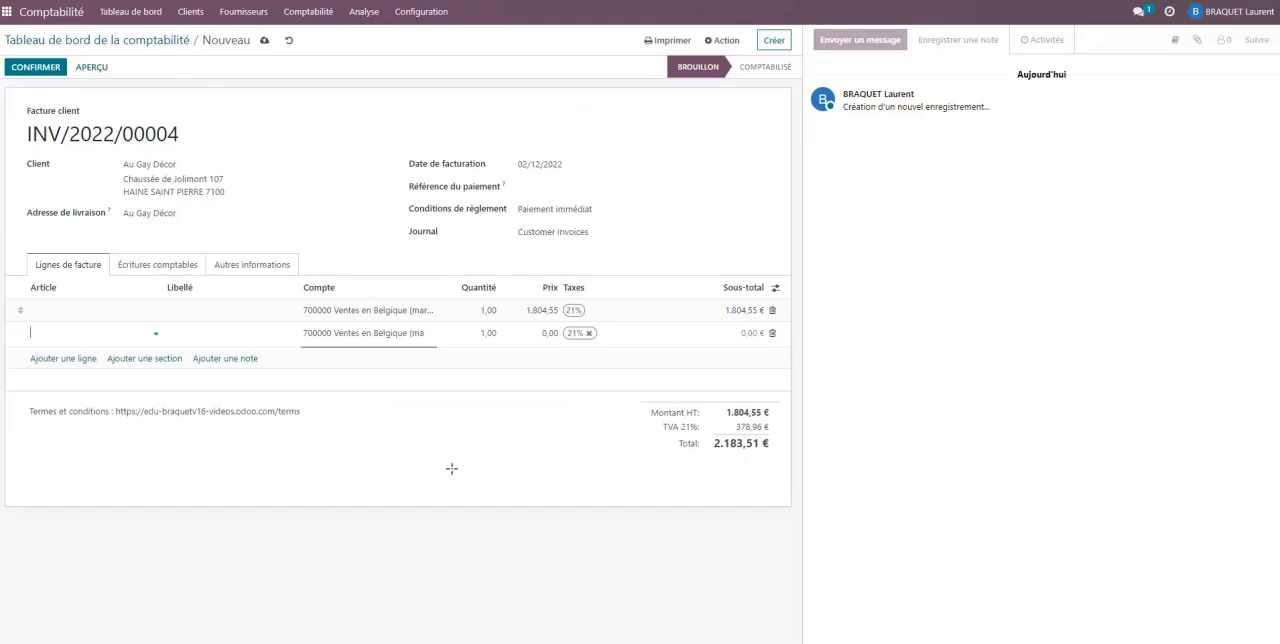
{"action": "left_click", "coordinate": [370, 334]}
{"action": "type", "text": "653"}
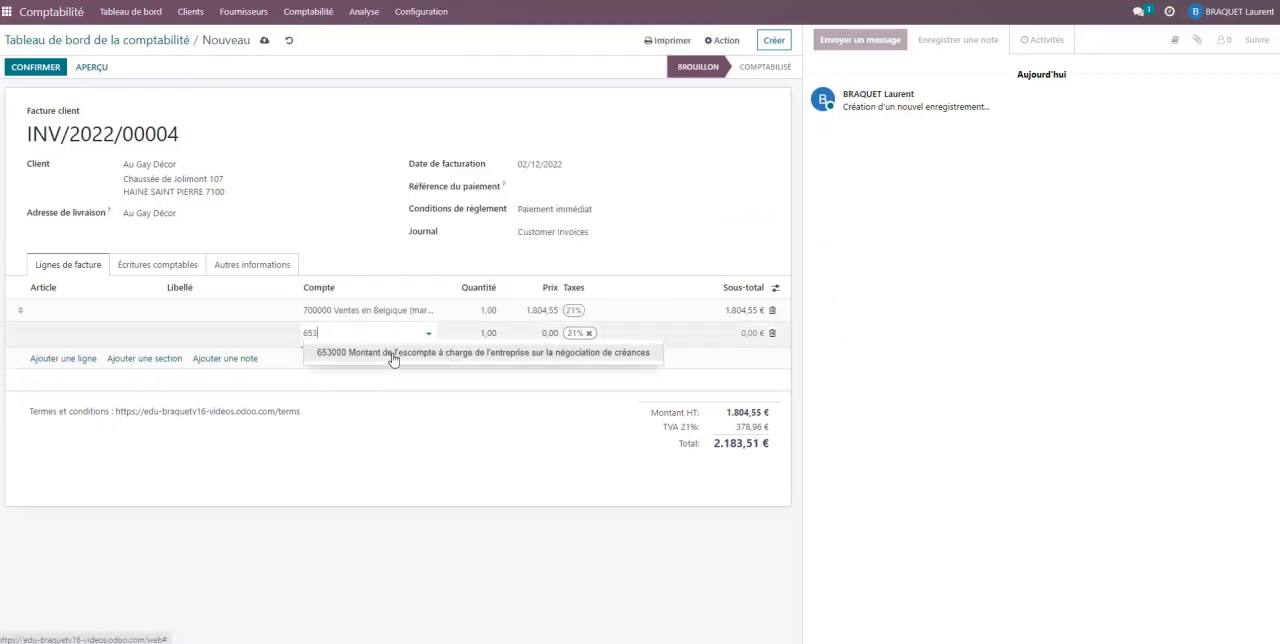
{"action": "left_click", "coordinate": [394, 354]}
{"action": "left_click", "coordinate": [537, 332]}
{"action": "type", "text": "36"}
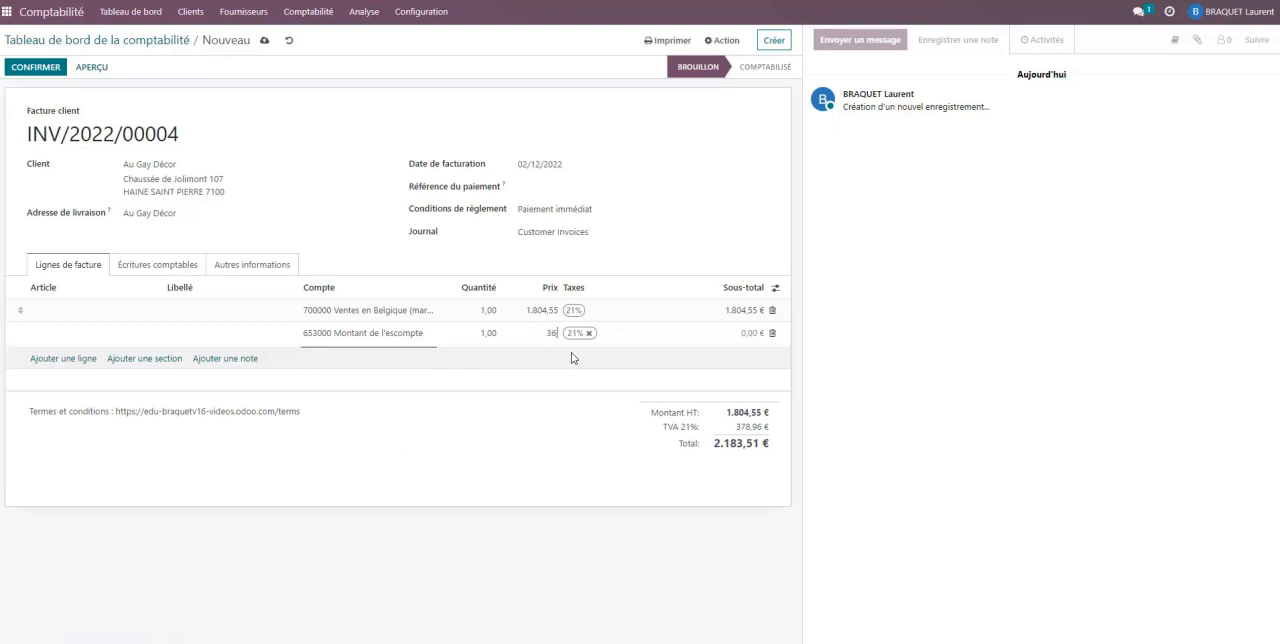
{"action": "left_click", "coordinate": [573, 358]}
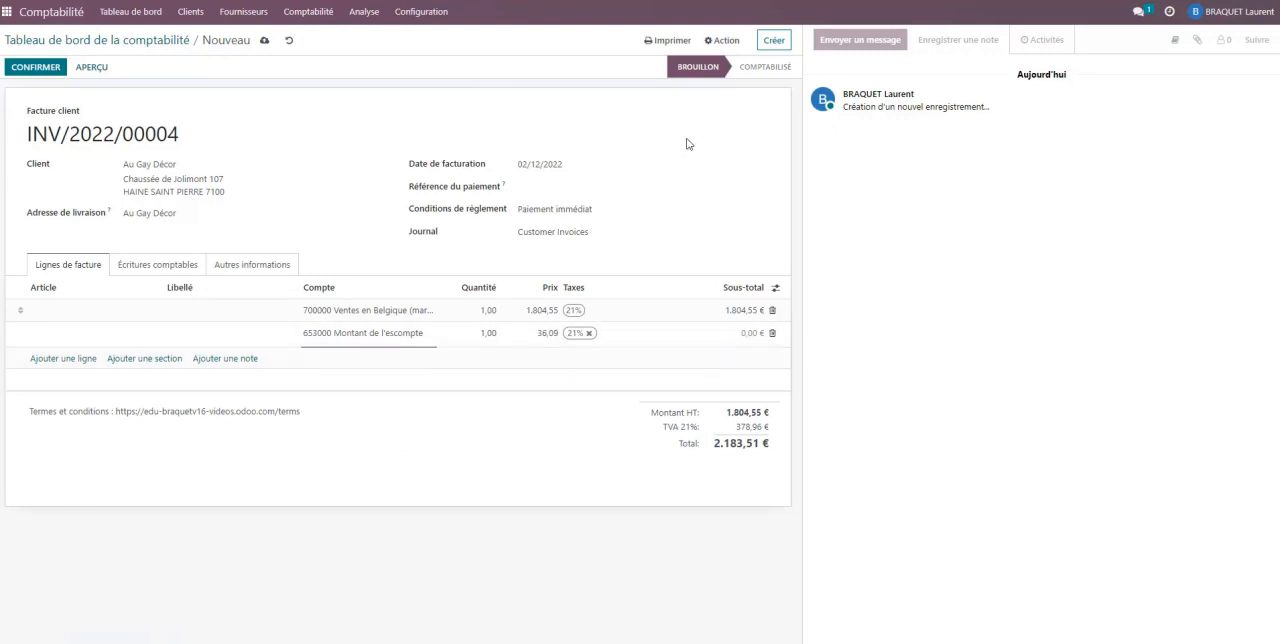
- Compare the invoice's journal items with the ticket in Doc1.pdf and set the 451000 TVA à payer credit to 371,38
{"action": "left_click", "coordinate": [138, 265]}
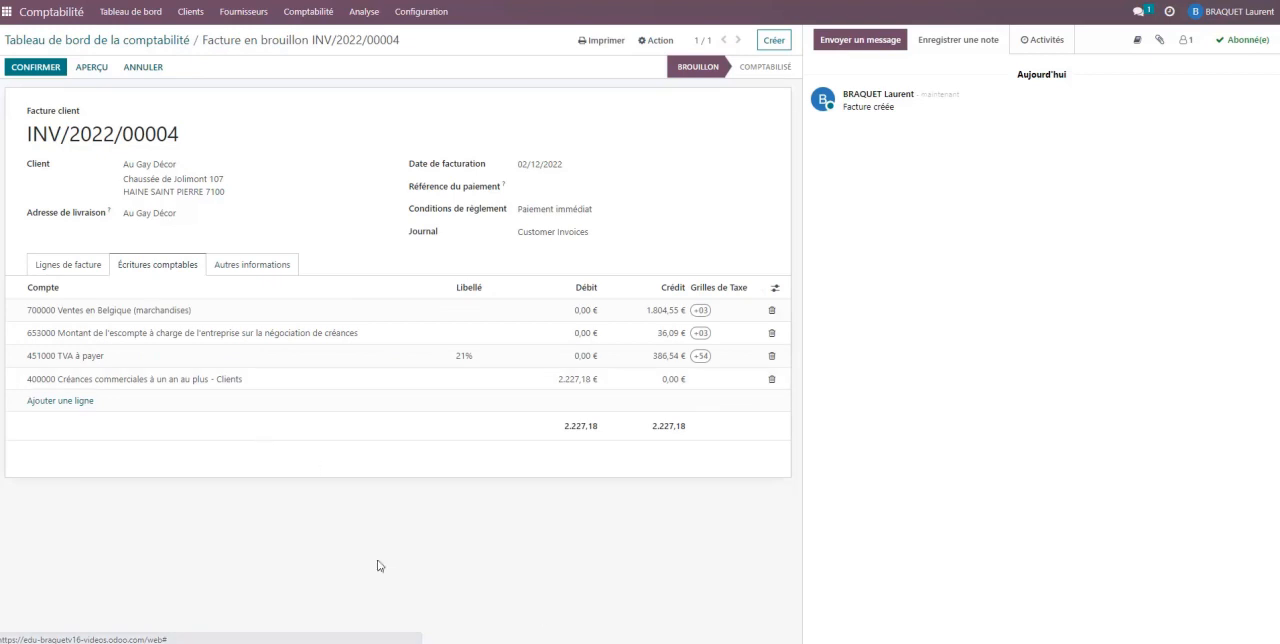
{"action": "mouse_move", "coordinate": [602, 643]}
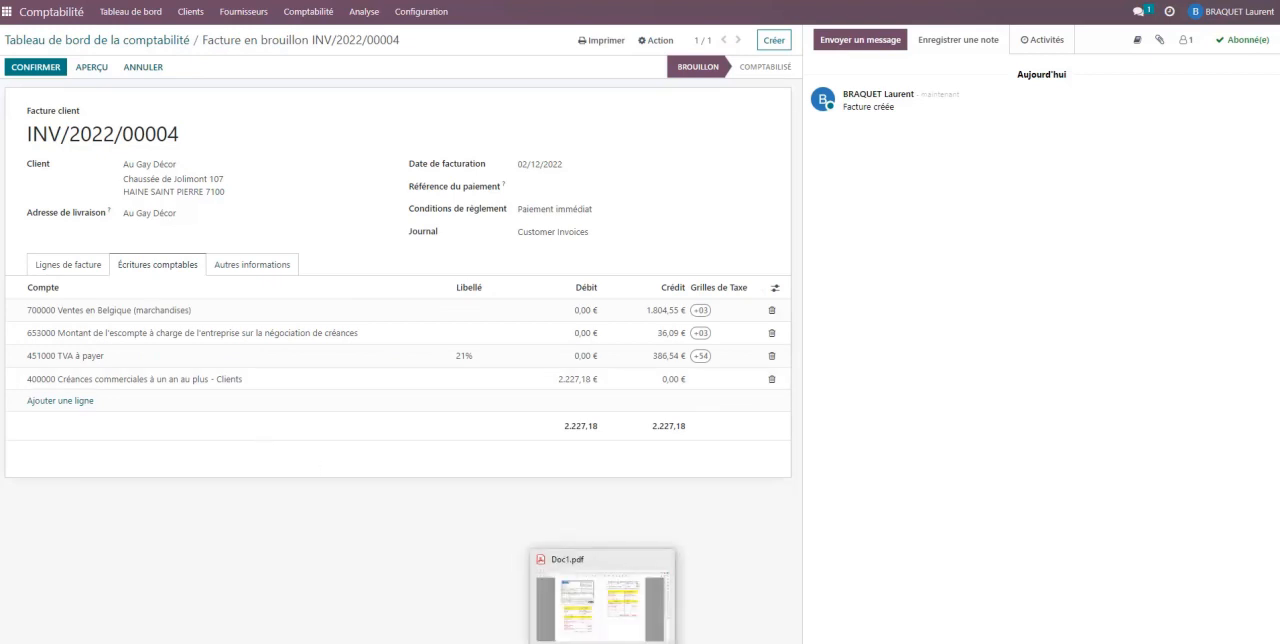
{"action": "left_click", "coordinate": [600, 610]}
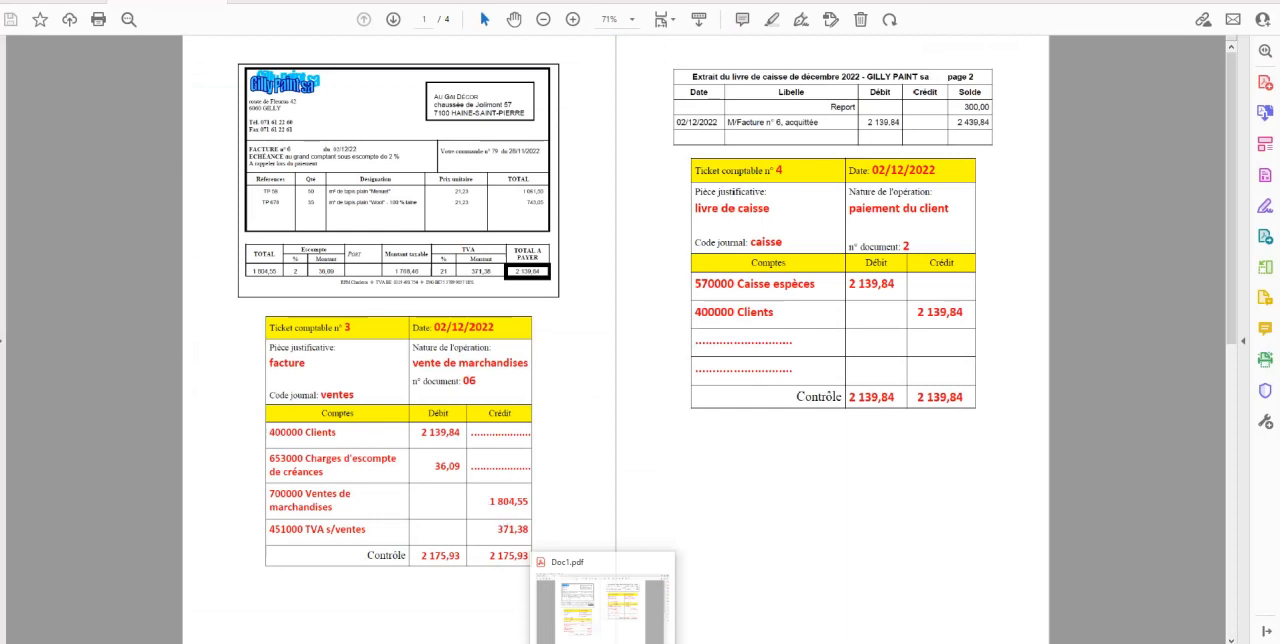
{"action": "left_click", "coordinate": [446, 612]}
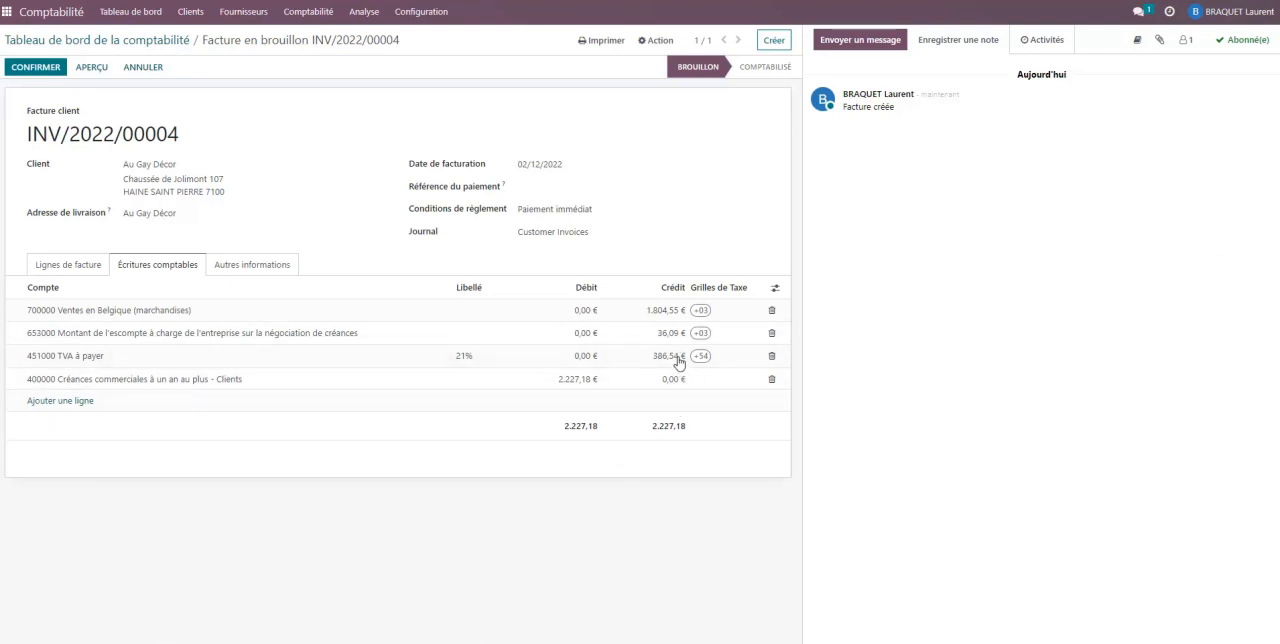
{"action": "left_click", "coordinate": [438, 643]}
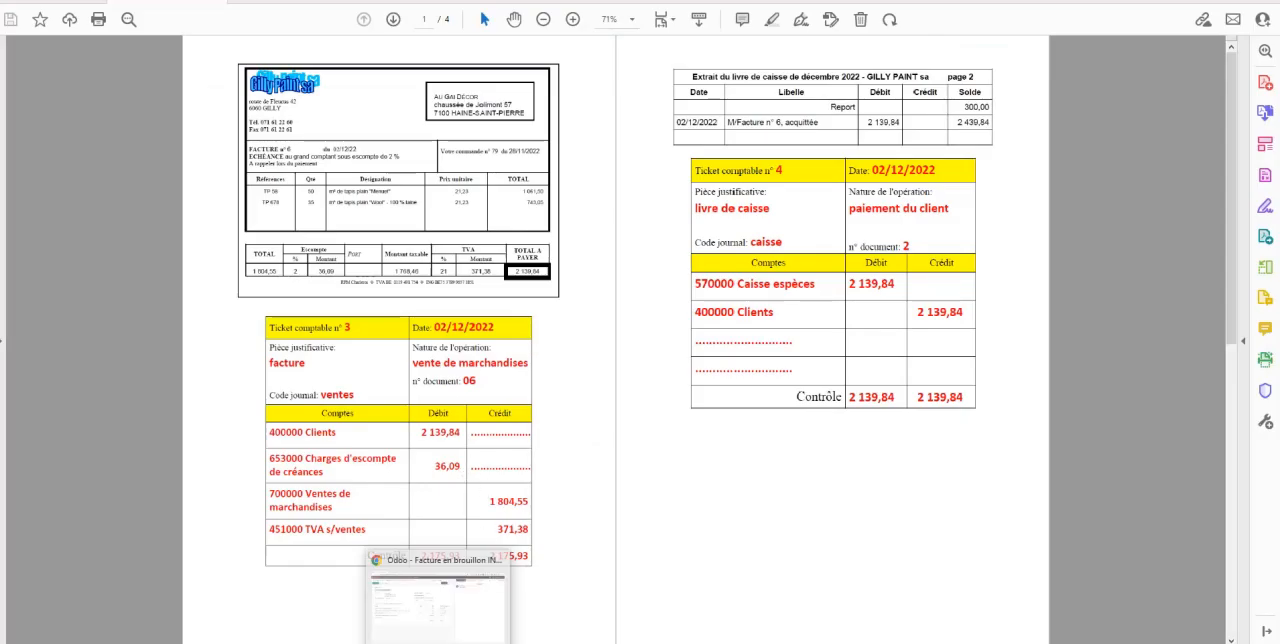
{"action": "left_click", "coordinate": [438, 600]}
{"action": "left_click", "coordinate": [656, 355]}
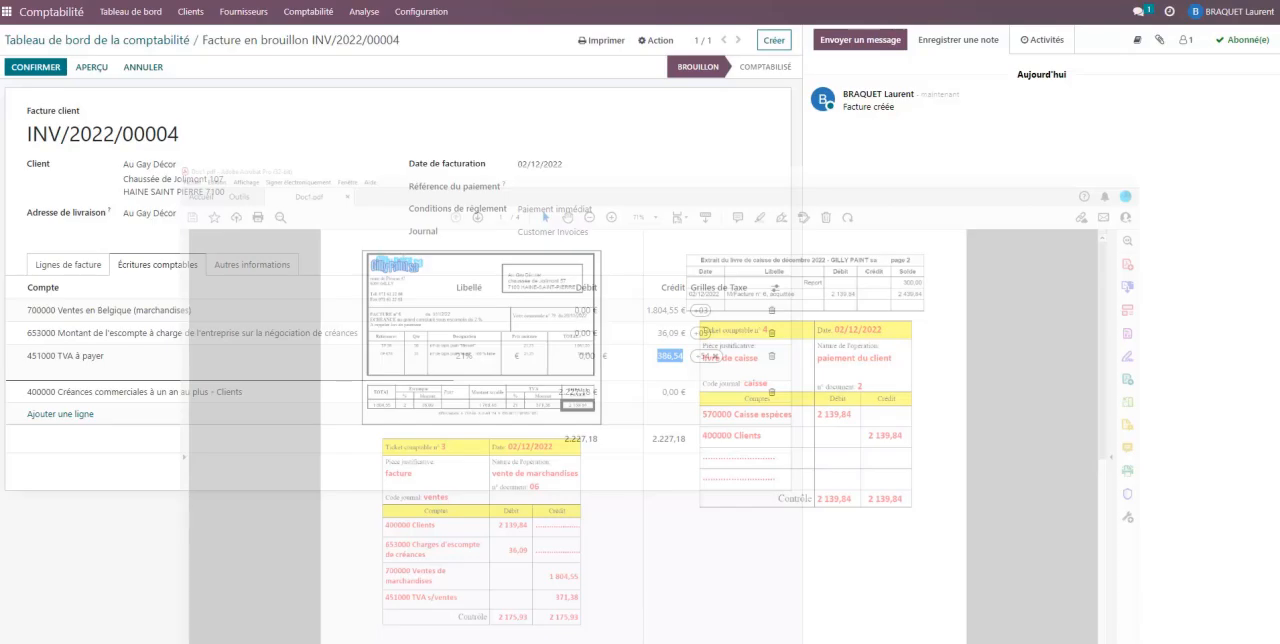
{"action": "type", "text": "3"}
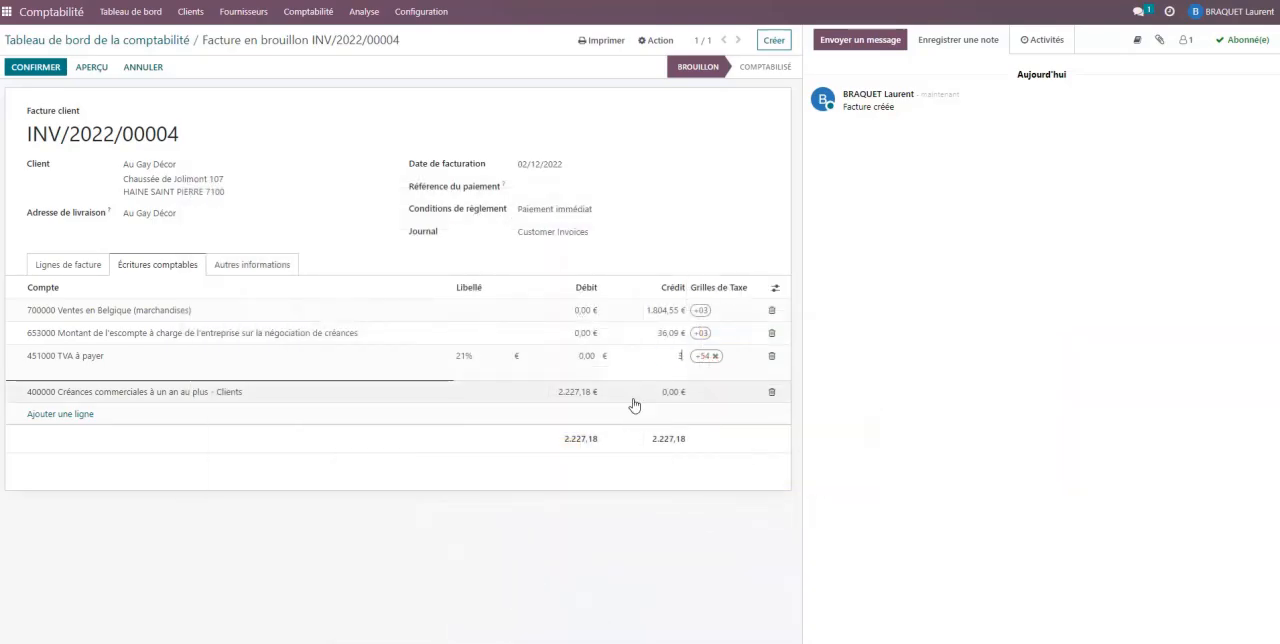
{"action": "type", "text": "71,38"}
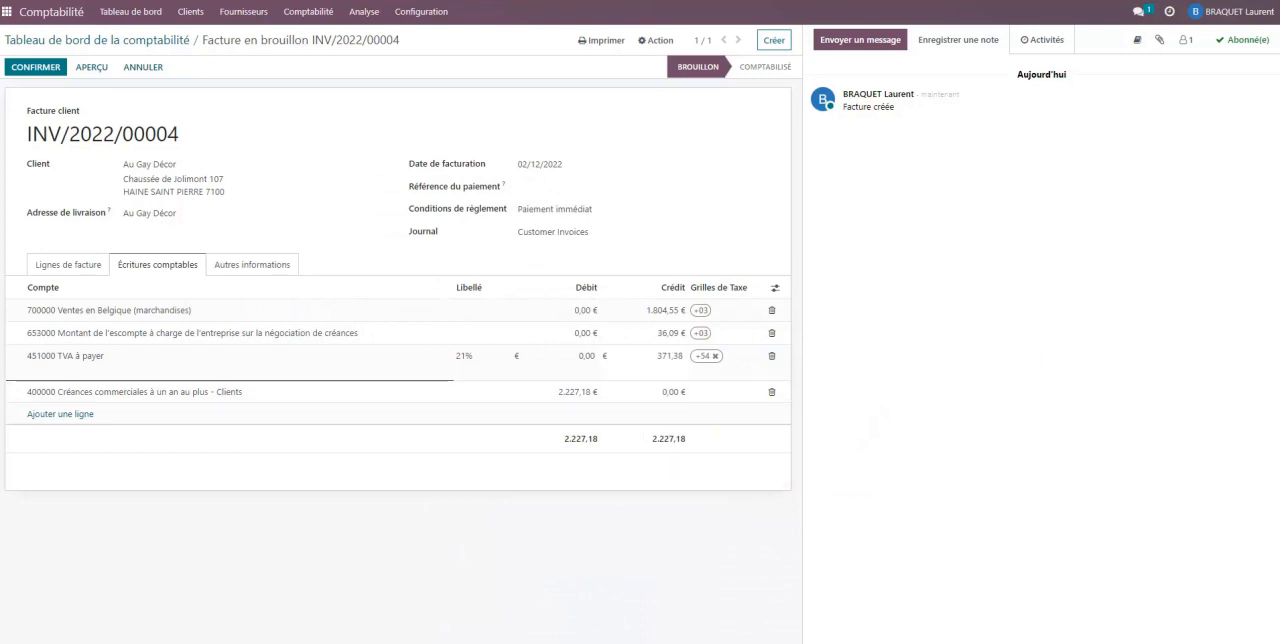
- Recheck the ticket in Doc1.pdf and change the price of the 653000 discount line to -36.09
{"action": "mouse_move", "coordinate": [602, 643]}
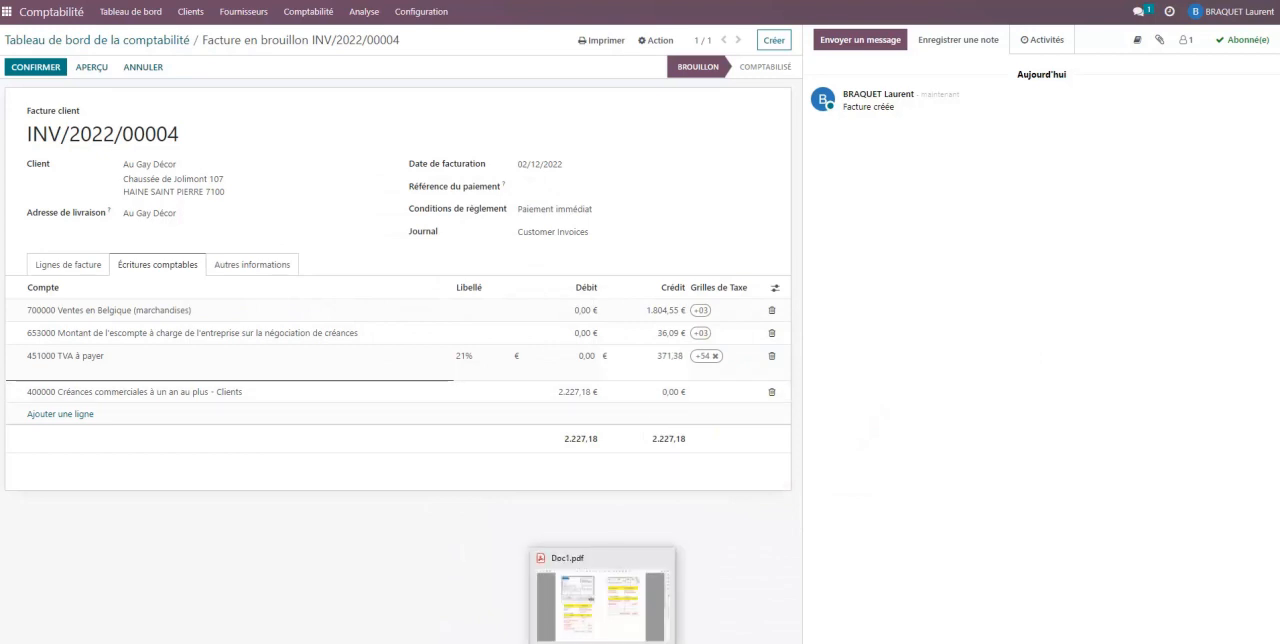
{"action": "left_click", "coordinate": [601, 600]}
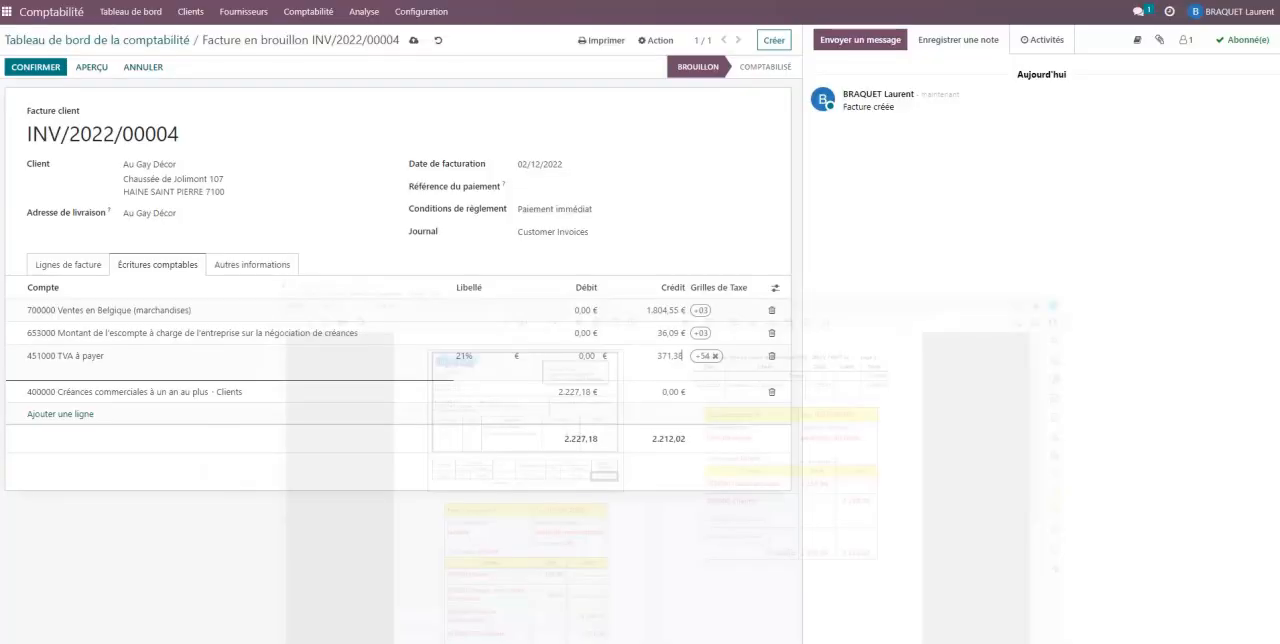
{"action": "left_click", "coordinate": [602, 643]}
{"action": "left_click", "coordinate": [602, 643]}
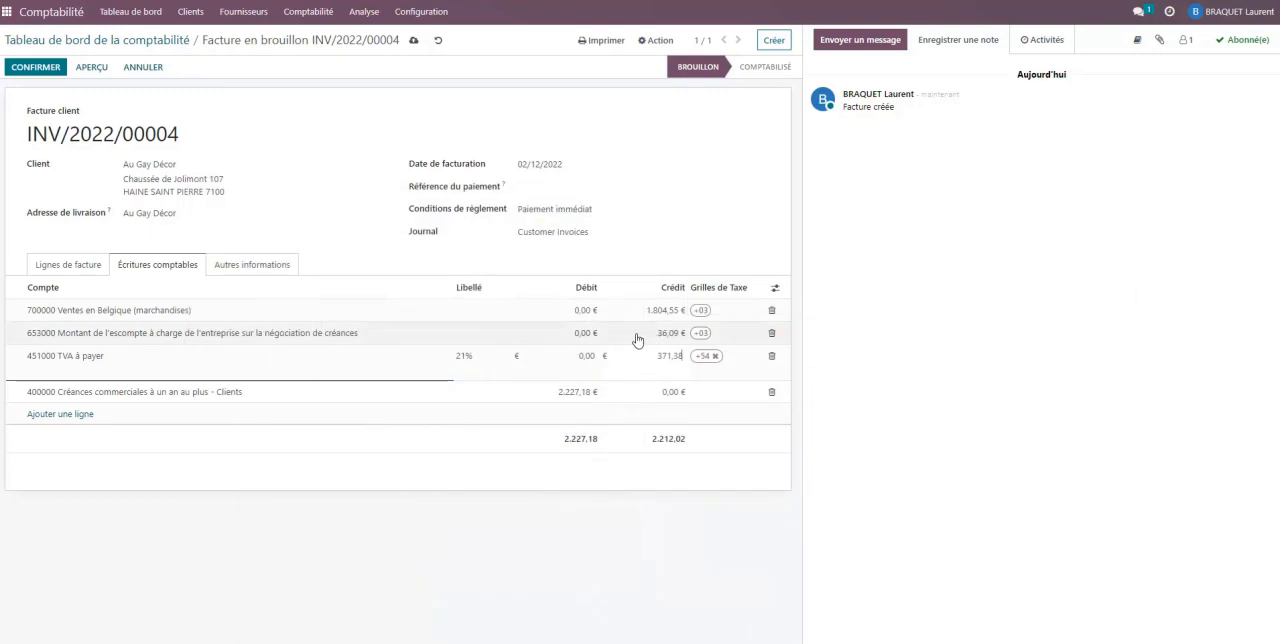
{"action": "left_click", "coordinate": [603, 337]}
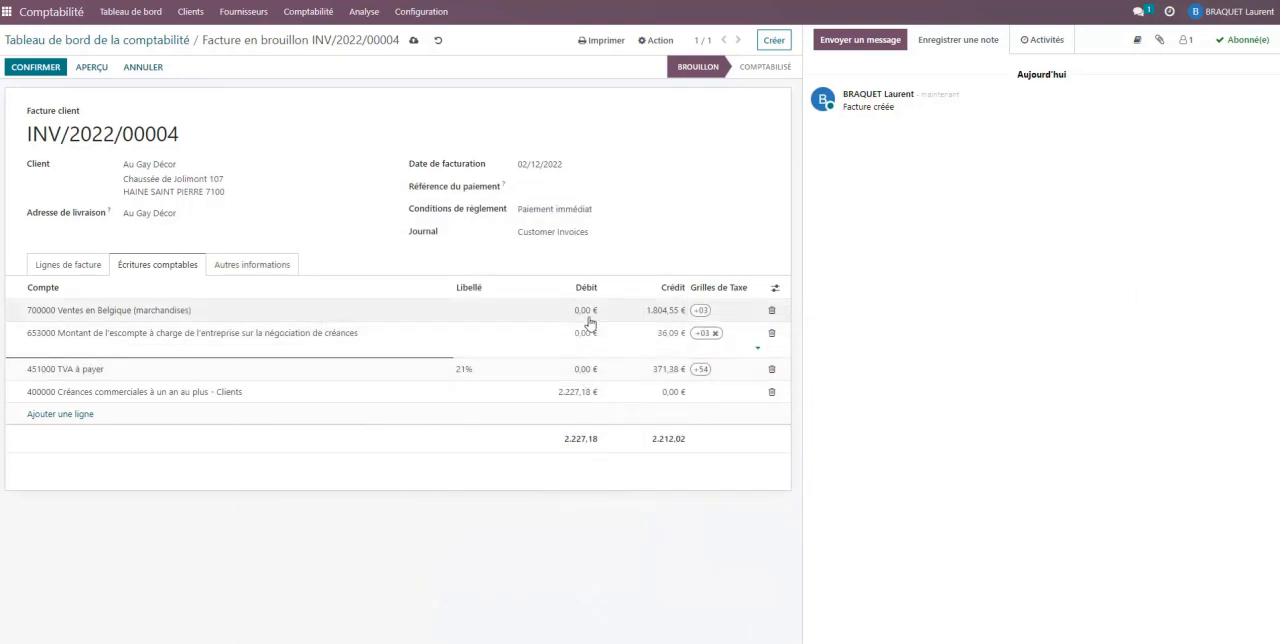
{"action": "left_click", "coordinate": [86, 266]}
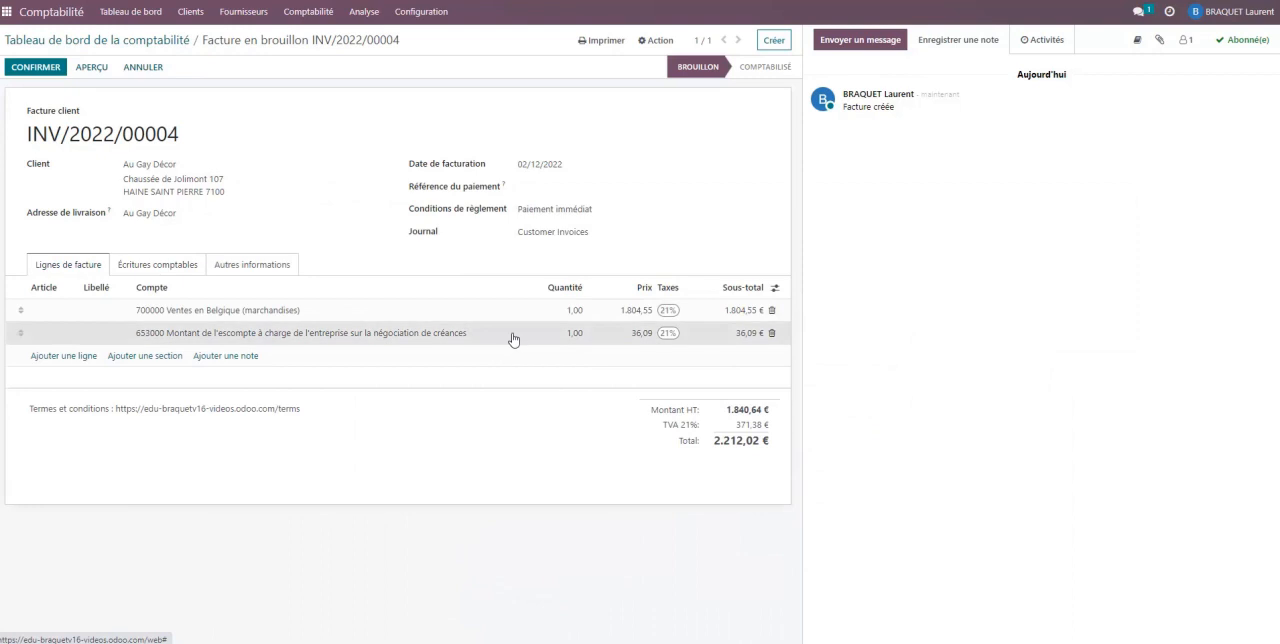
{"action": "left_click", "coordinate": [634, 337]}
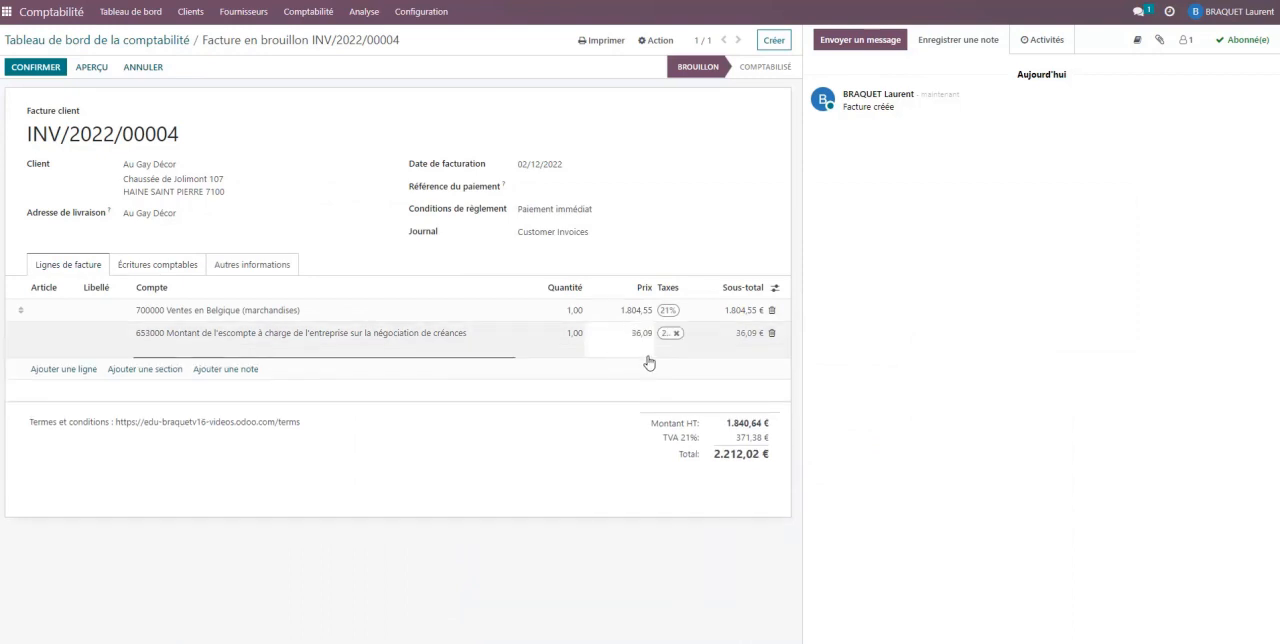
{"action": "left_click", "coordinate": [648, 362]}
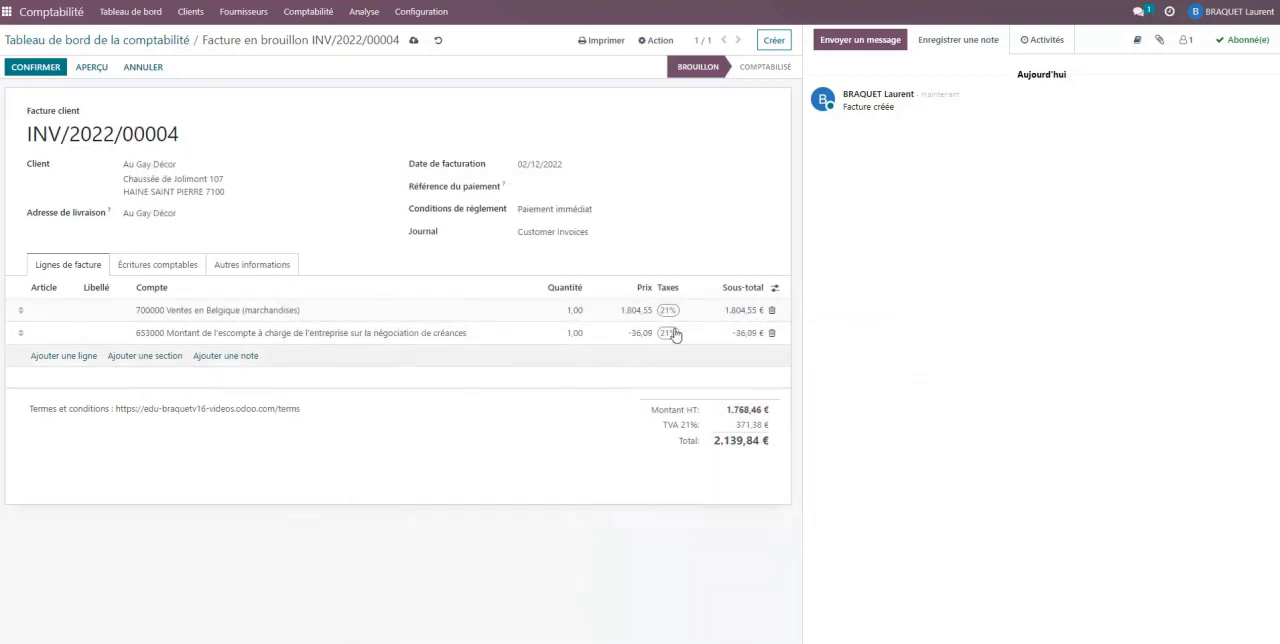
- Check the invoice lines and journal items against Doc1.pdf, and confirm the invoice
{"action": "left_click", "coordinate": [158, 266]}
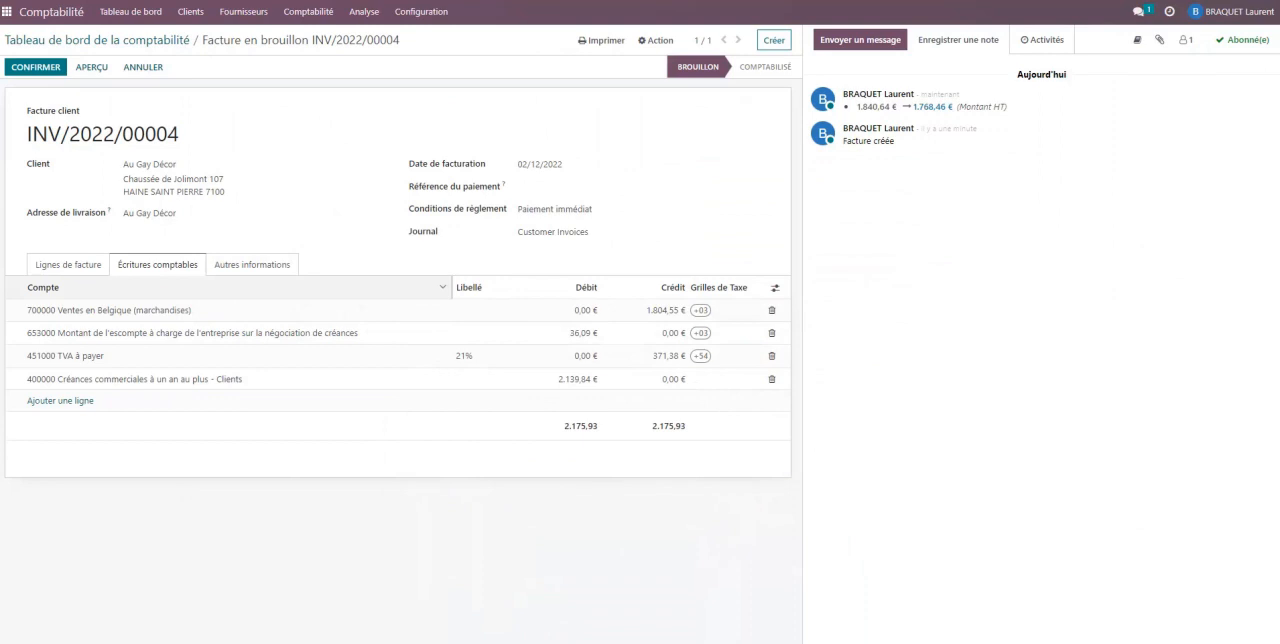
{"action": "left_click", "coordinate": [84, 266]}
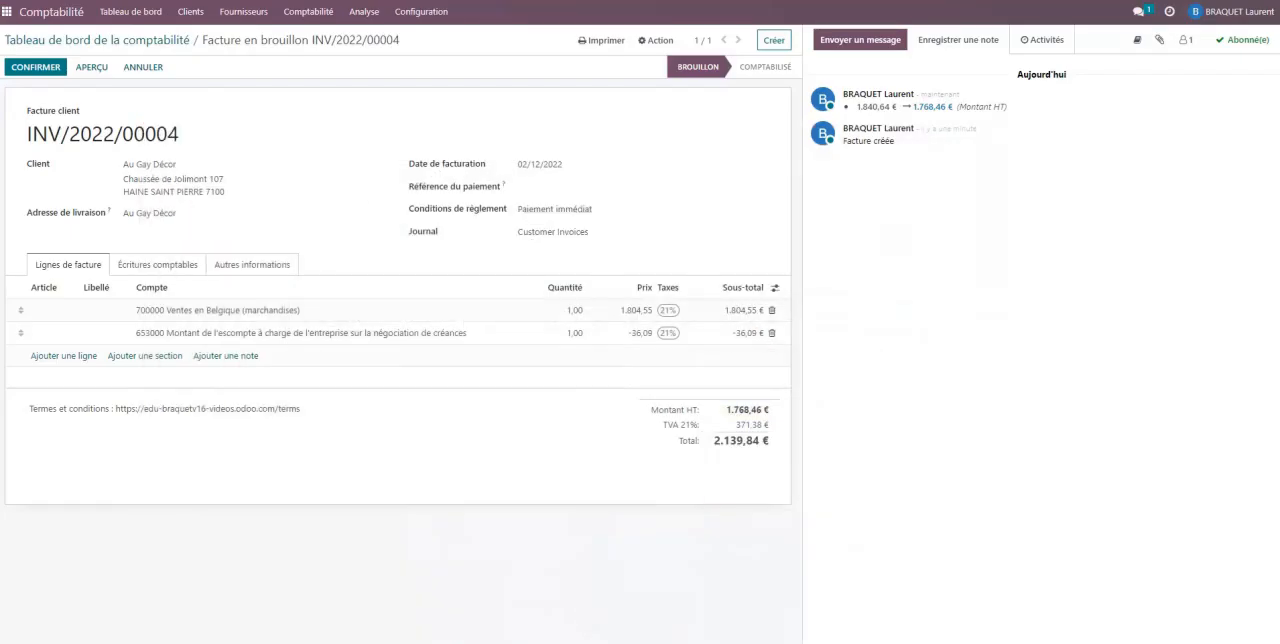
{"action": "left_click", "coordinate": [155, 264]}
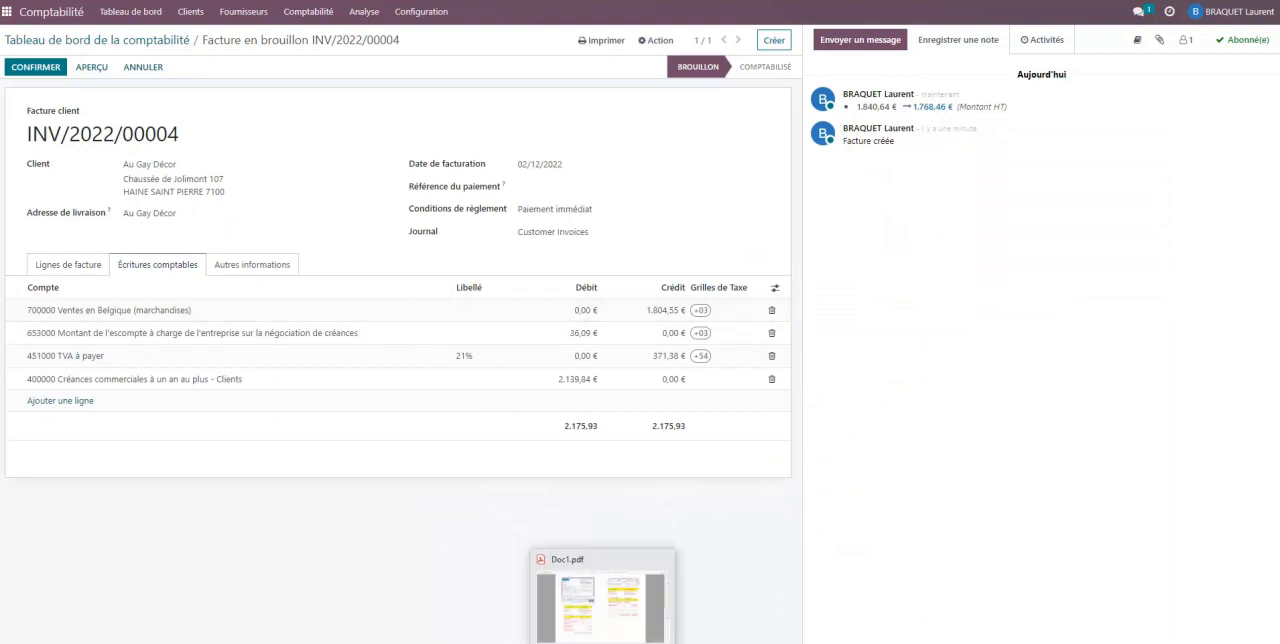
{"action": "left_click", "coordinate": [602, 640]}
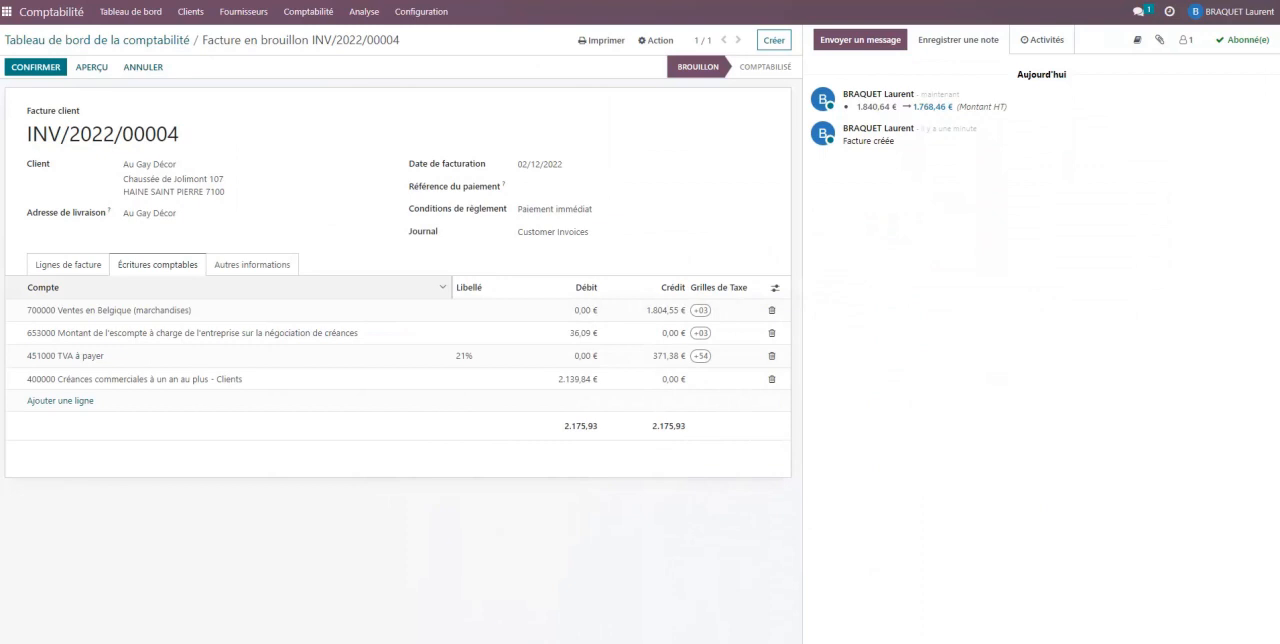
{"action": "left_click", "coordinate": [70, 265]}
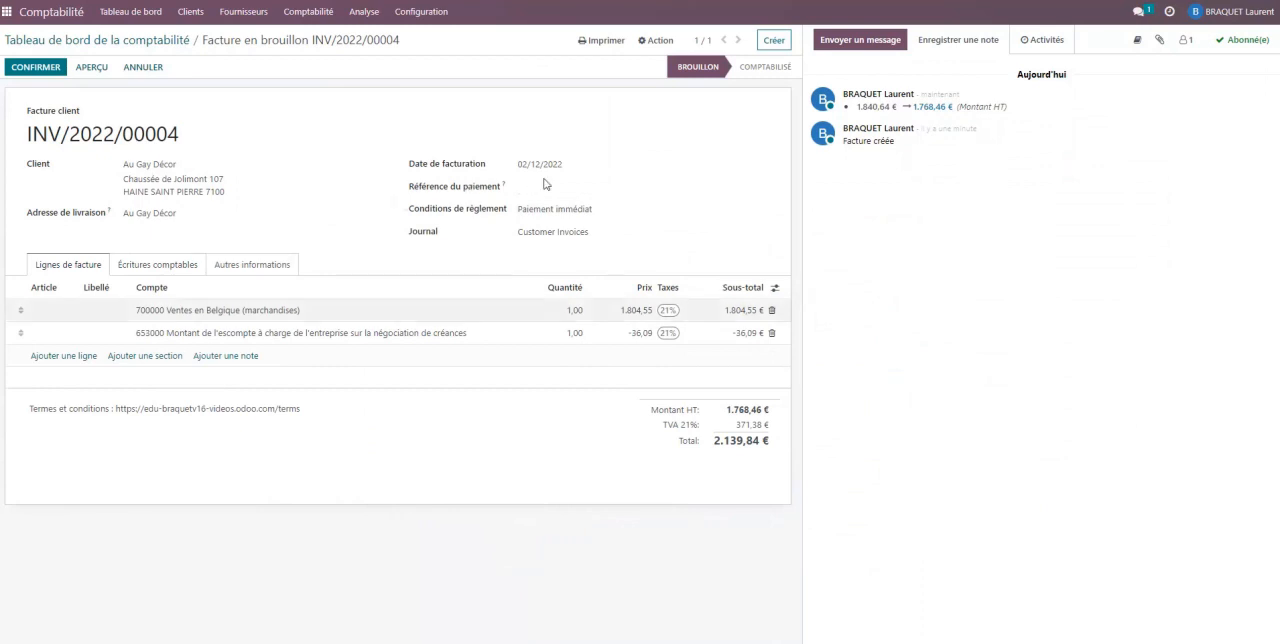
{"action": "left_click", "coordinate": [28, 68]}
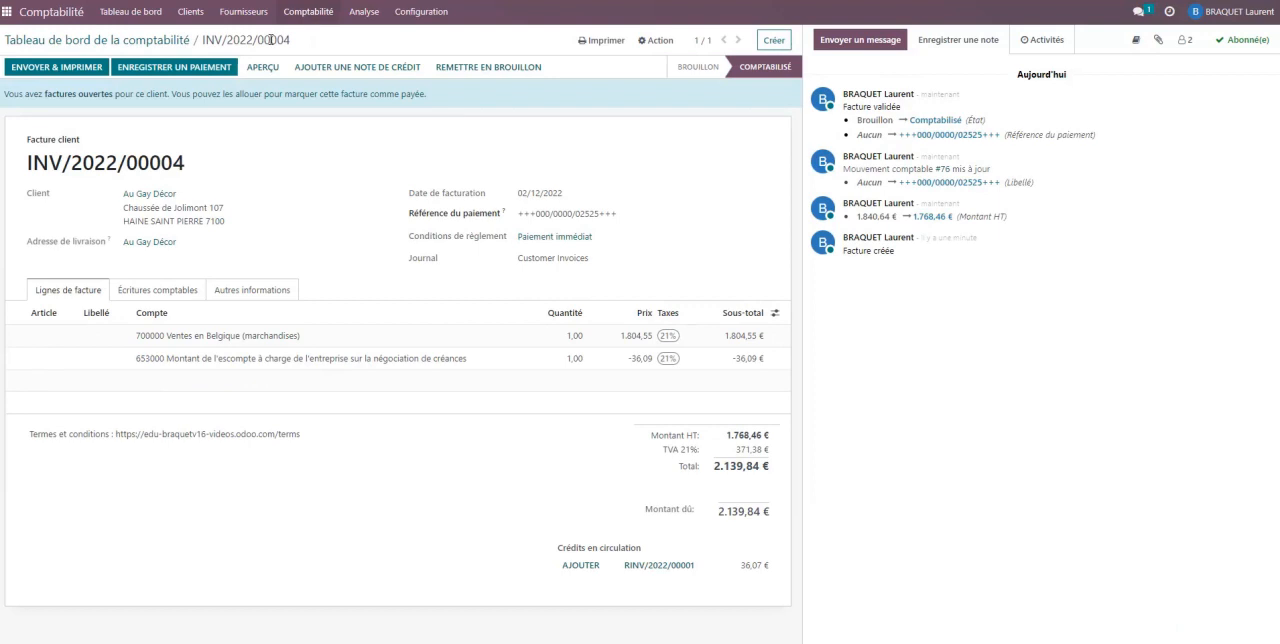
- Open the list of journal items and examine the entries posted for invoice INV/2022/00004
{"action": "left_click", "coordinate": [309, 21]}
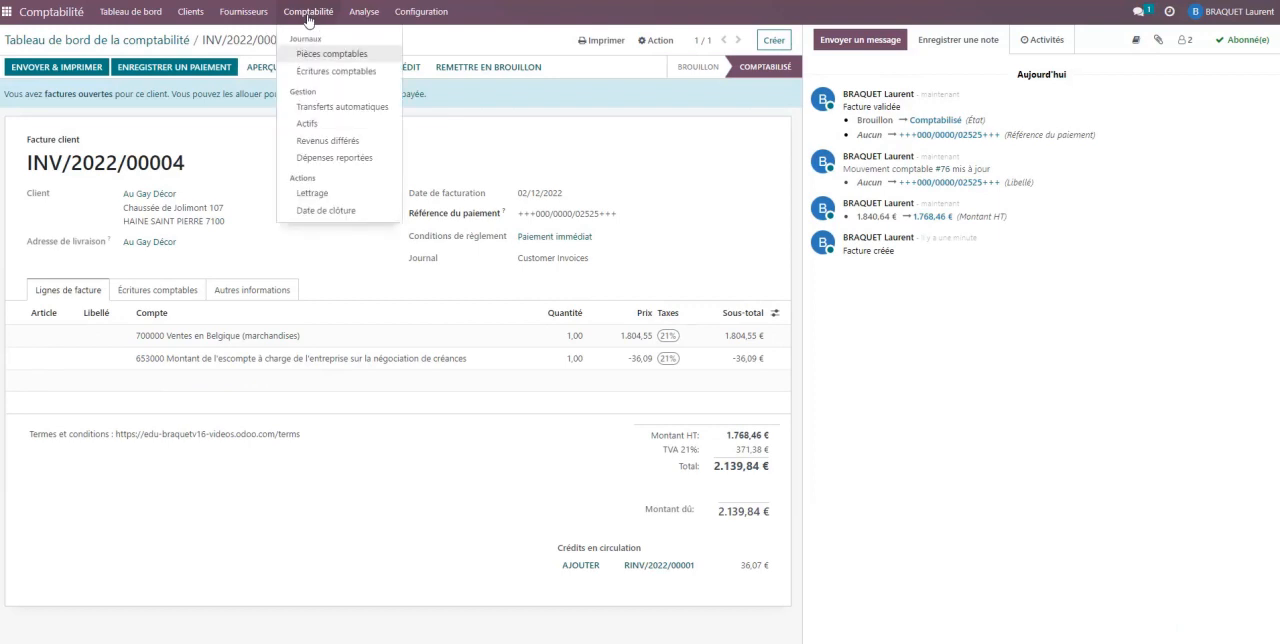
{"action": "left_click", "coordinate": [314, 71]}
{"action": "scroll", "coordinate": [320, 245], "scroll_direction": "down", "scroll_amount": 8}
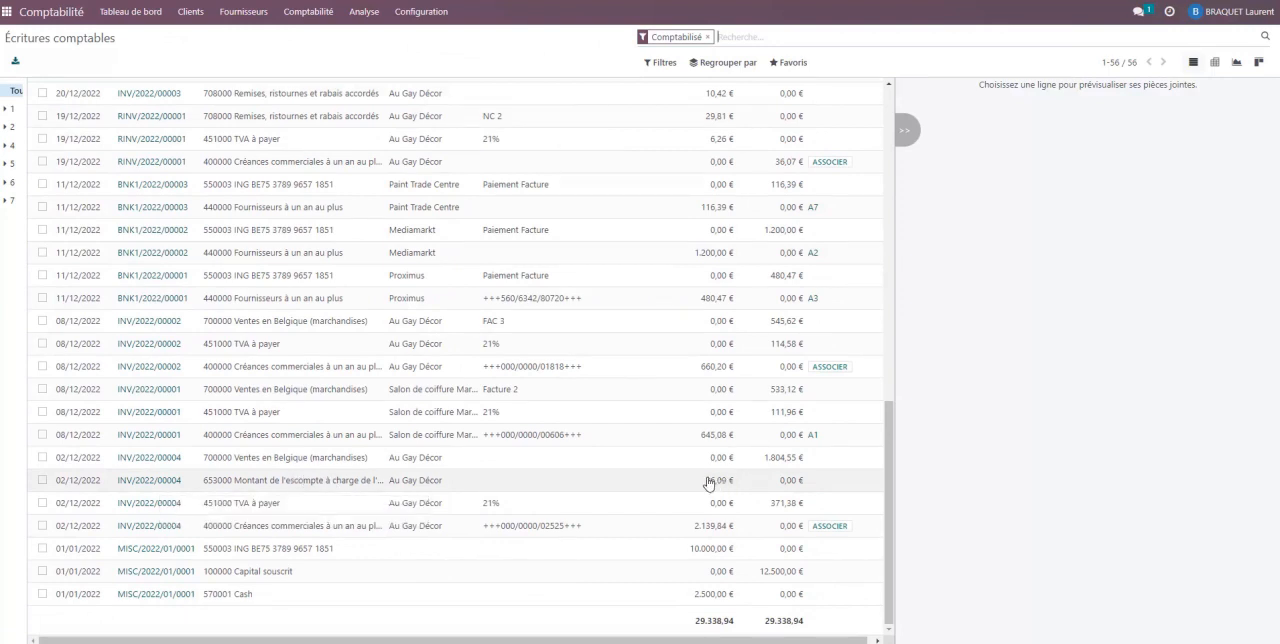
{"action": "scroll", "coordinate": [787, 488], "scroll_direction": "up", "scroll_amount": 10}
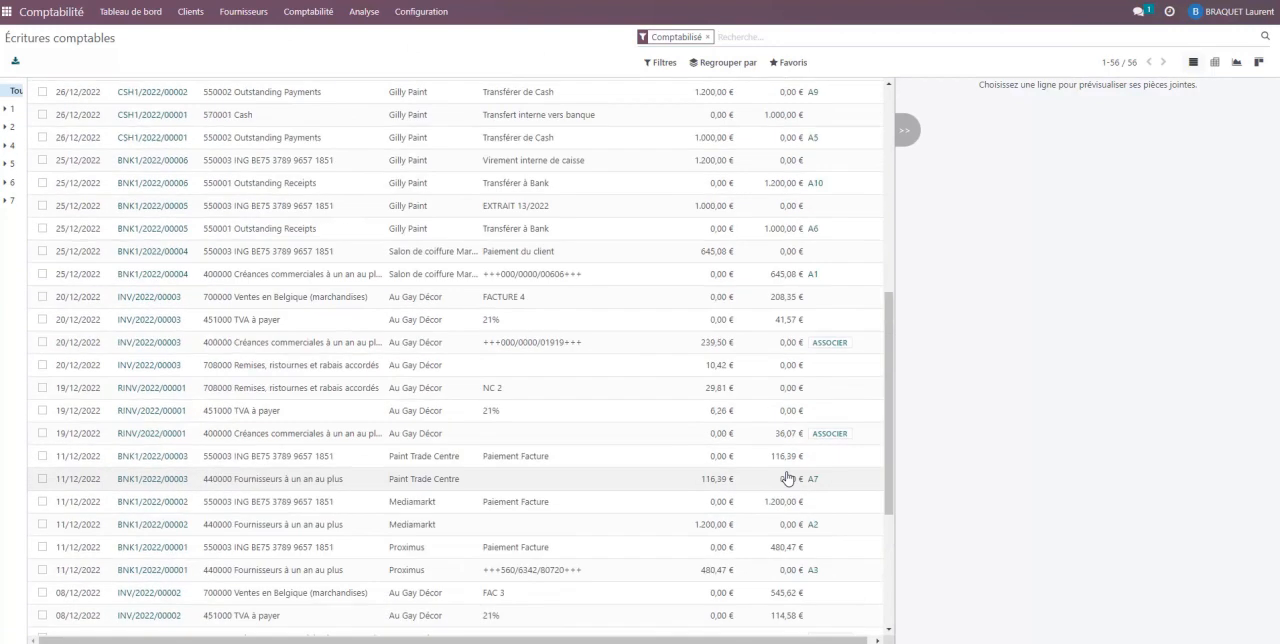
- Return to the accounting dashboard and check the cash book extract and payment ticket in Doc1.pdf
{"action": "left_click", "coordinate": [135, 13]}
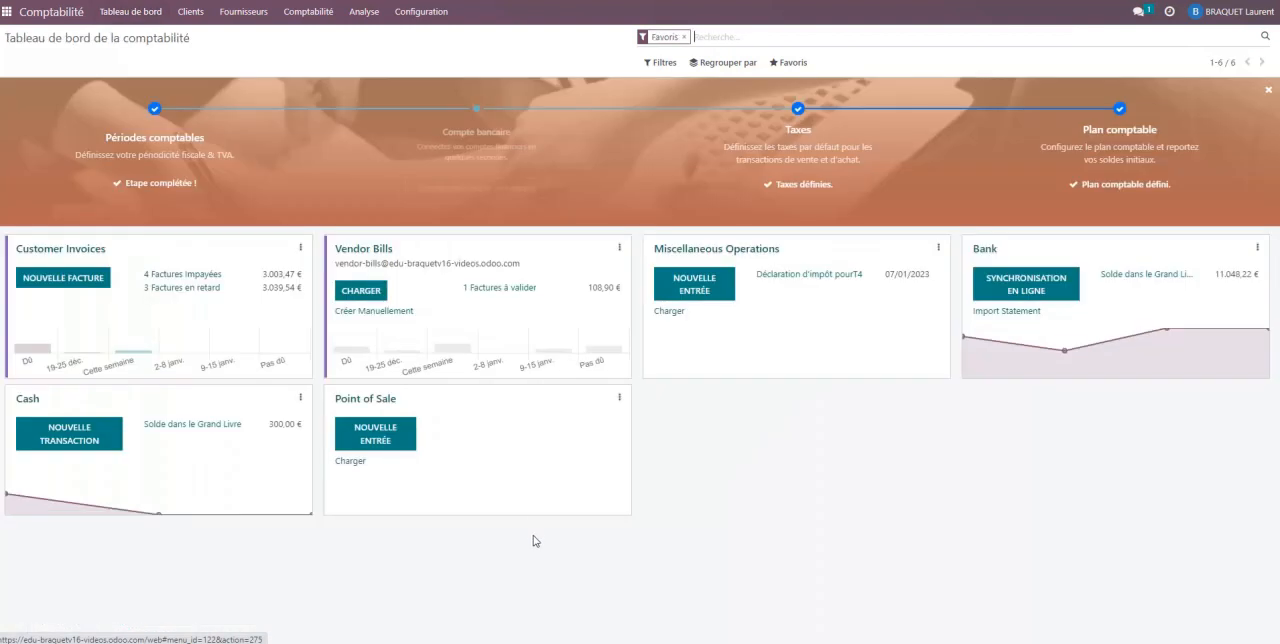
{"action": "left_click", "coordinate": [440, 643]}
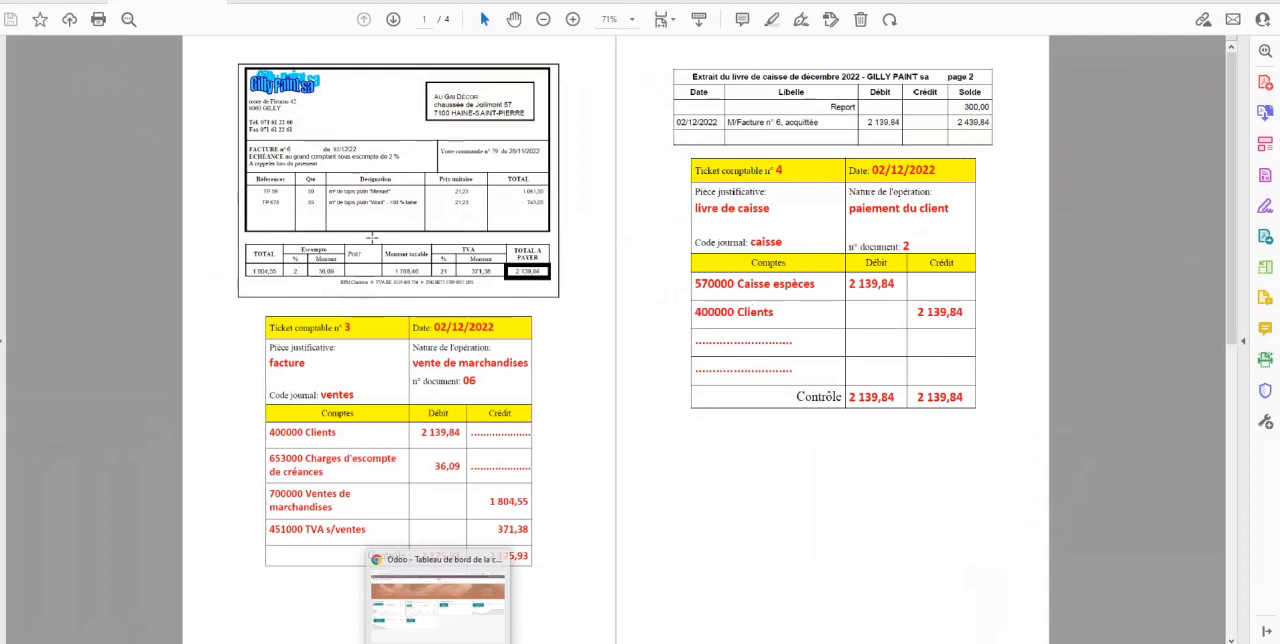
{"action": "left_click", "coordinate": [437, 600]}
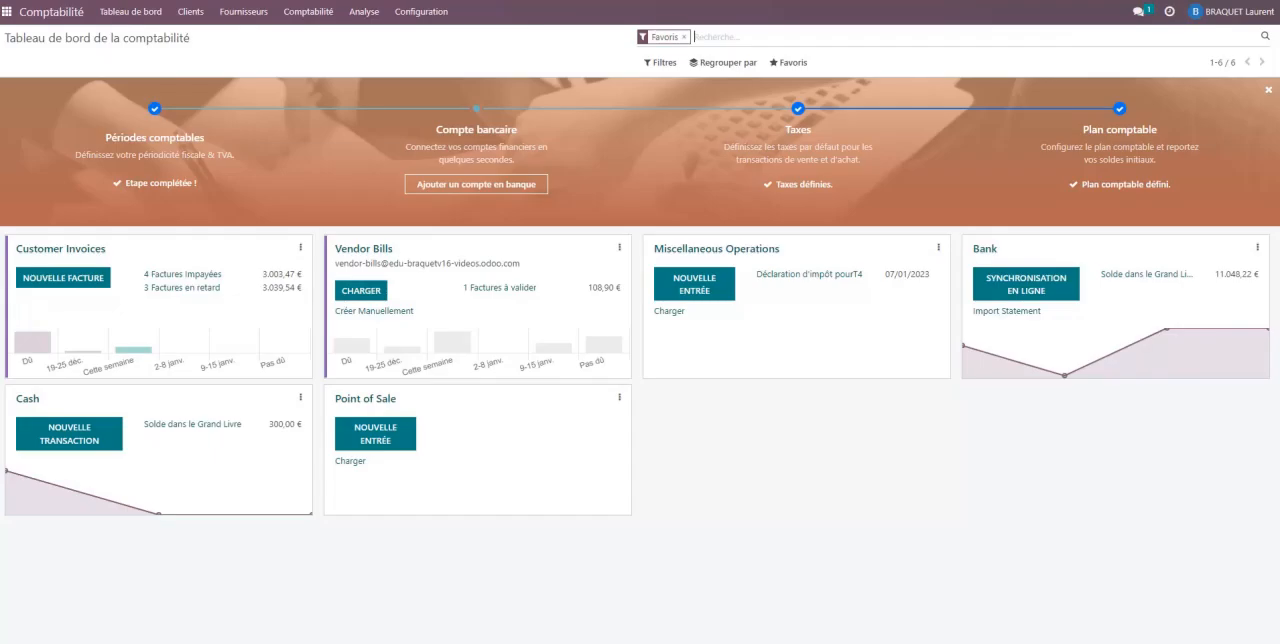
- Create a new transaction in the Cash journal dated 02/12/2022
{"action": "left_click", "coordinate": [57, 439]}
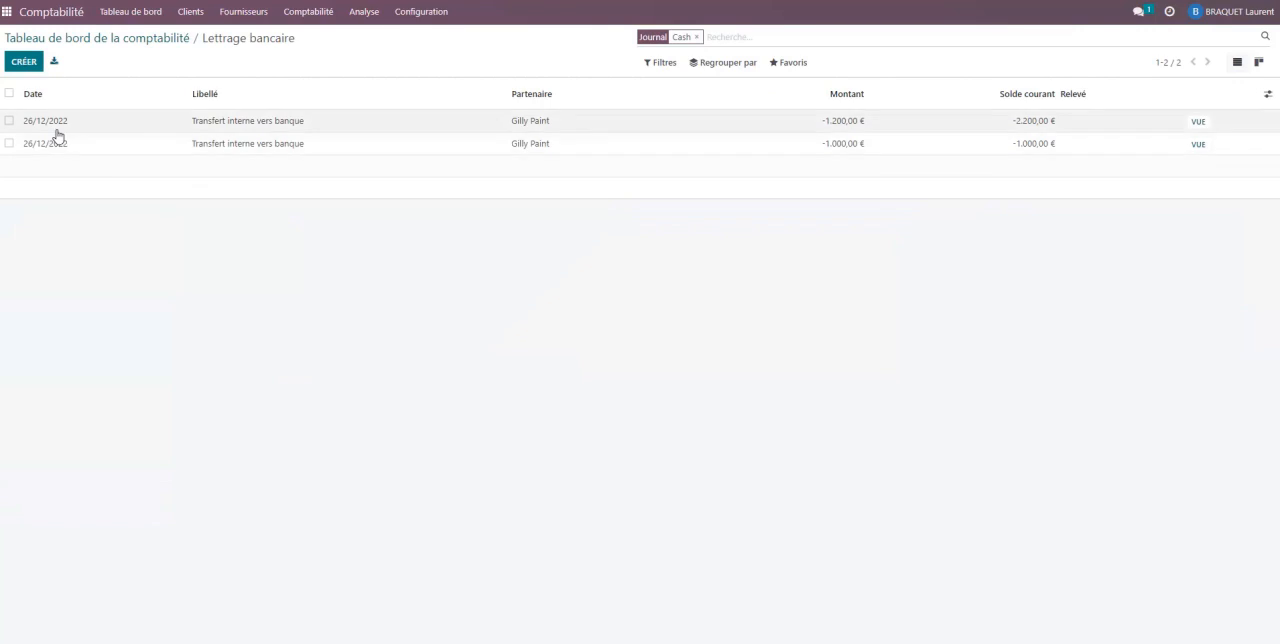
{"action": "left_click", "coordinate": [31, 66]}
{"action": "type", "text": "2"}
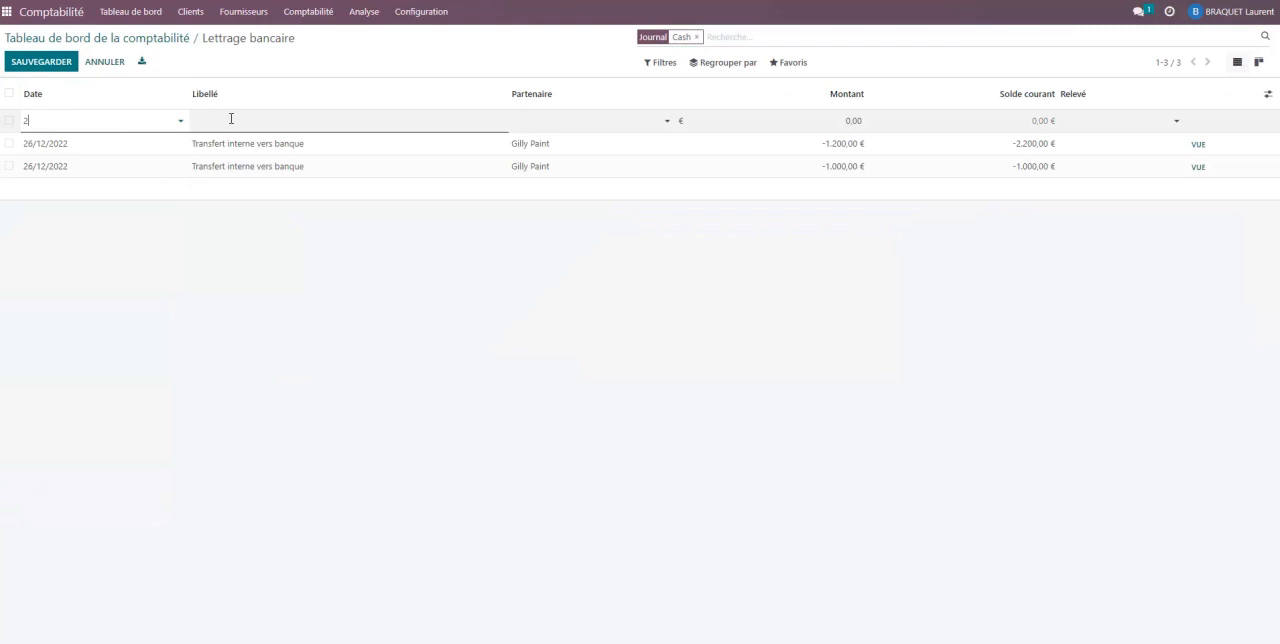
{"action": "type", "text": "/12"}
{"action": "left_click", "coordinate": [240, 120]}
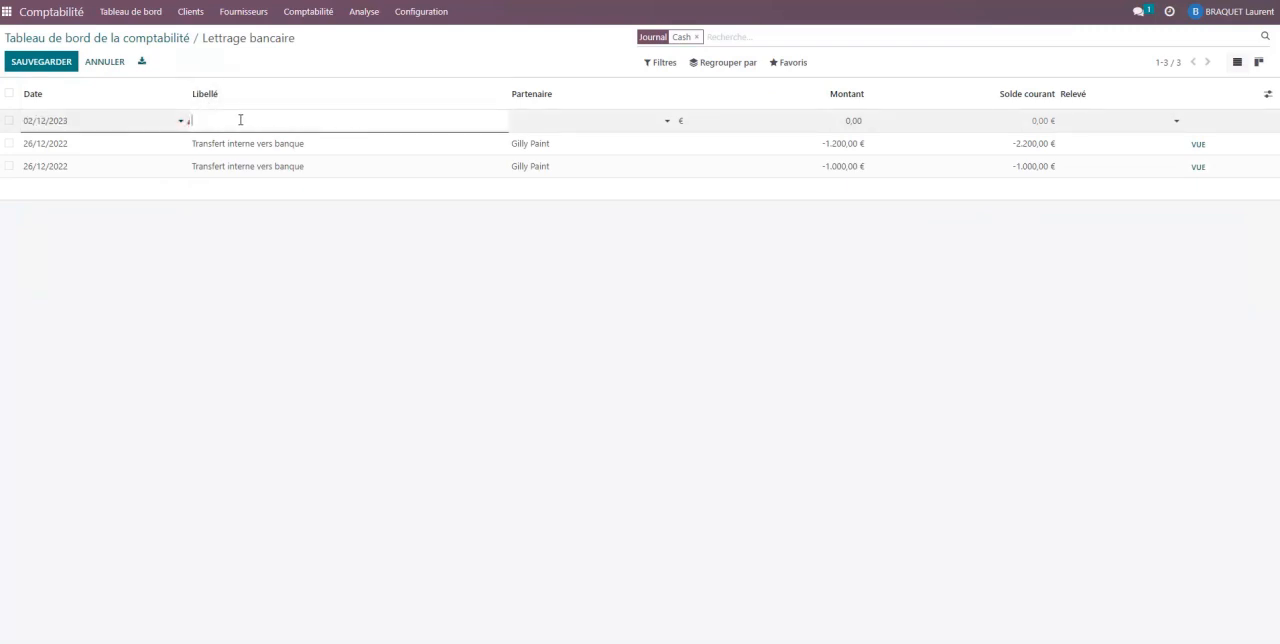
{"action": "mouse_move", "coordinate": [189, 127]}
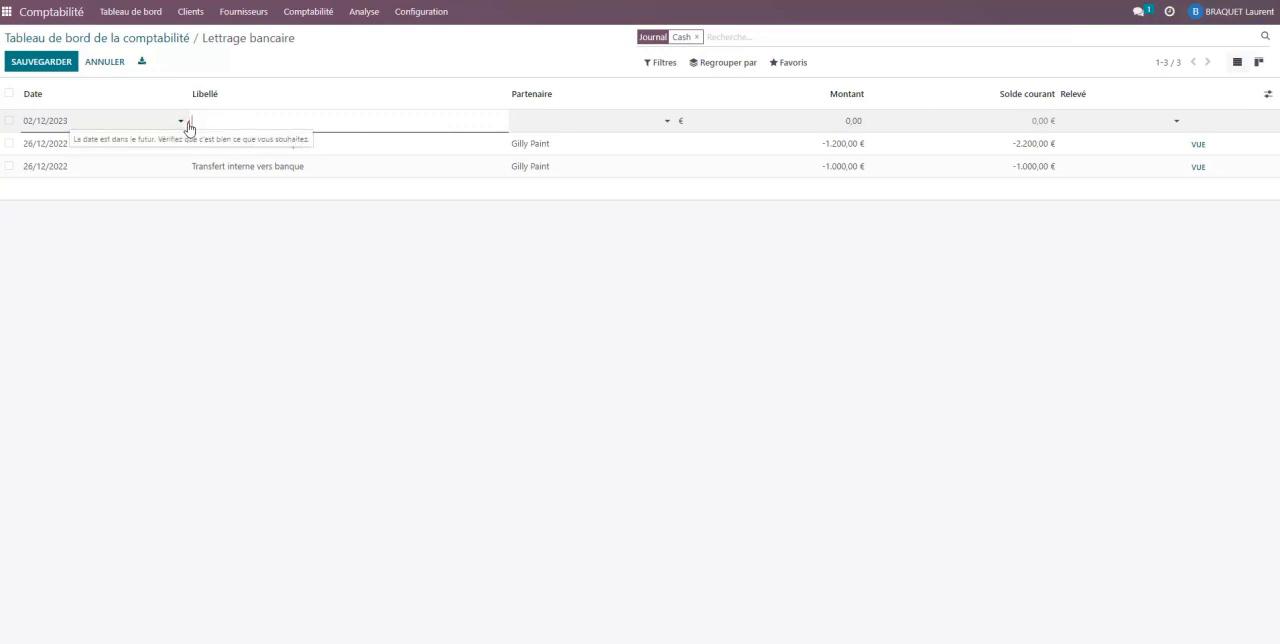
{"action": "left_click", "coordinate": [74, 121]}
{"action": "left_click", "coordinate": [38, 142]}
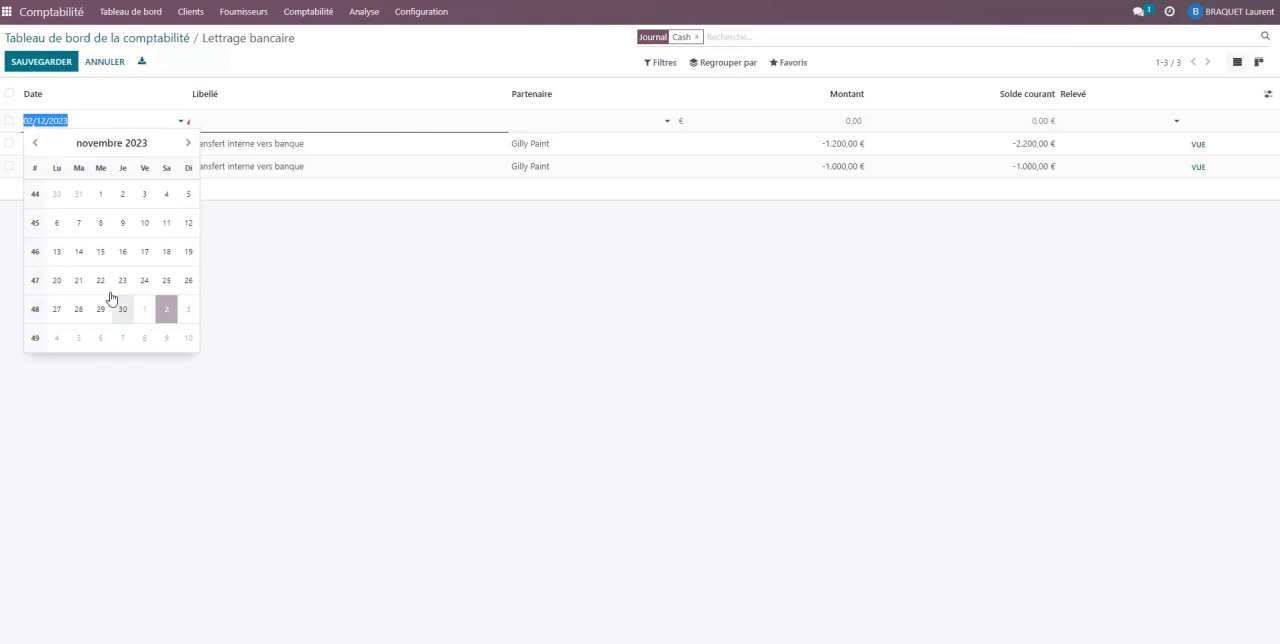
{"action": "left_click", "coordinate": [36, 143]}
{"action": "left_click", "coordinate": [36, 143]}
{"action": "left_click", "coordinate": [38, 146]}
{"action": "left_click", "coordinate": [38, 146]}
{"action": "left_click", "coordinate": [38, 146]}
{"action": "left_click", "coordinate": [38, 146]}
{"action": "left_click", "coordinate": [38, 146]}
{"action": "left_click", "coordinate": [38, 146]}
{"action": "left_click", "coordinate": [110, 121]}
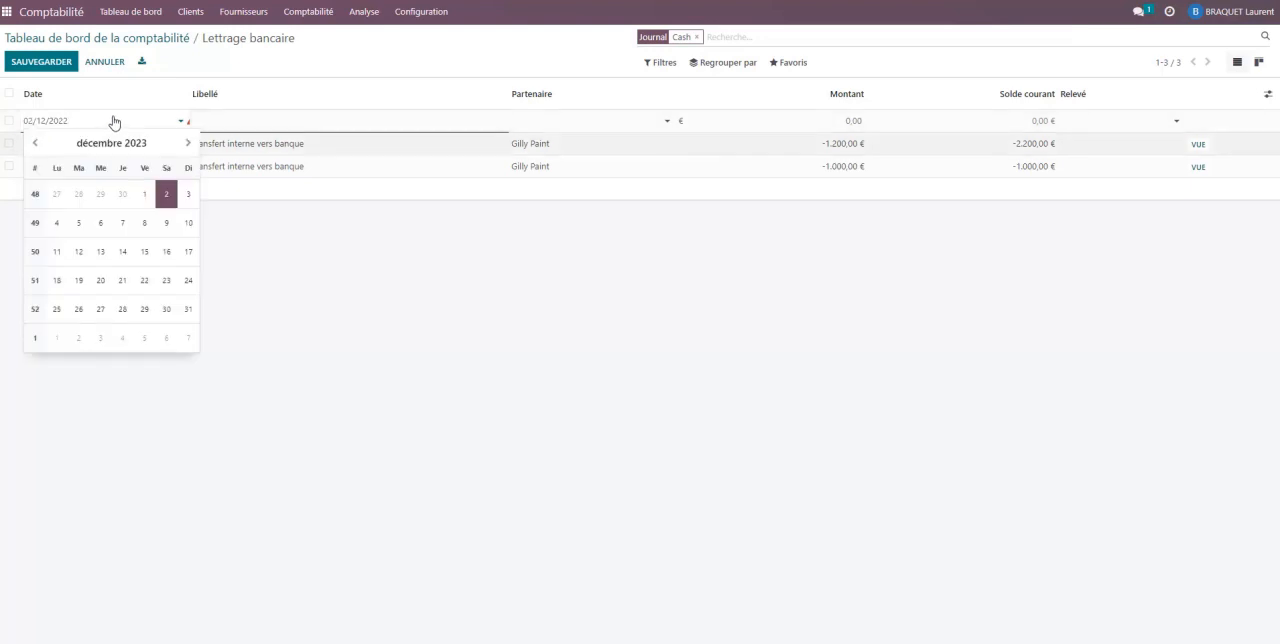
- Label the cash transaction "Paiement de la facture 4" and set its partner to Au Gay Décor
{"action": "left_click", "coordinate": [278, 118]}
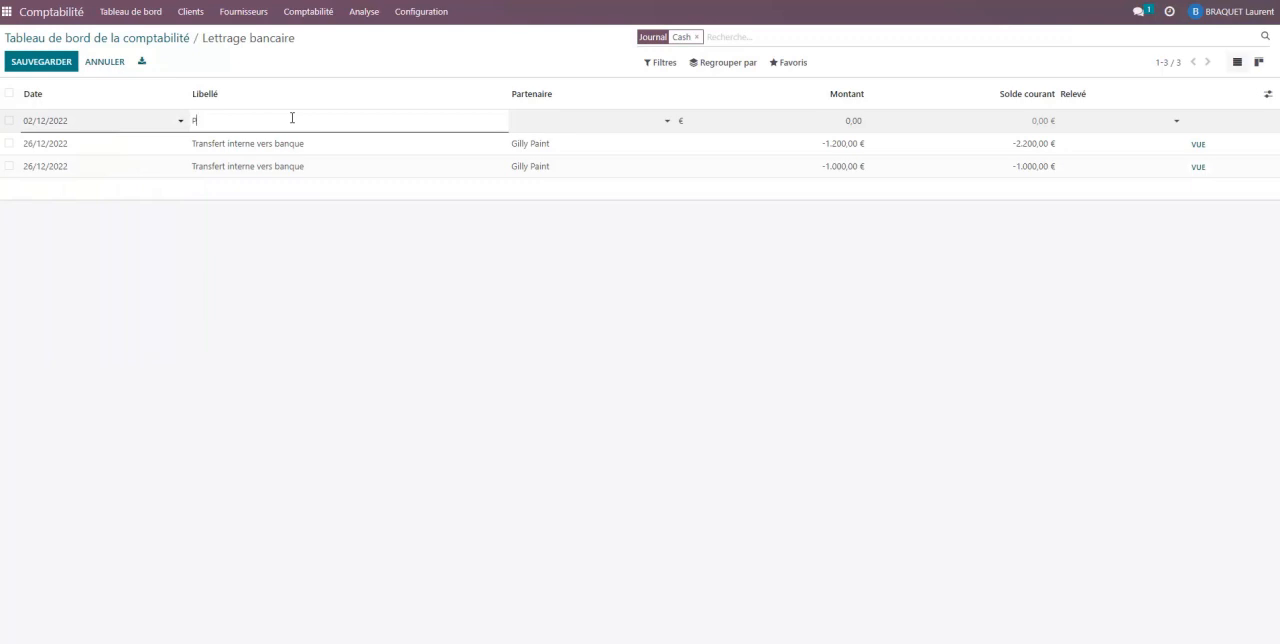
{"action": "type", "text": "Paiment du"}
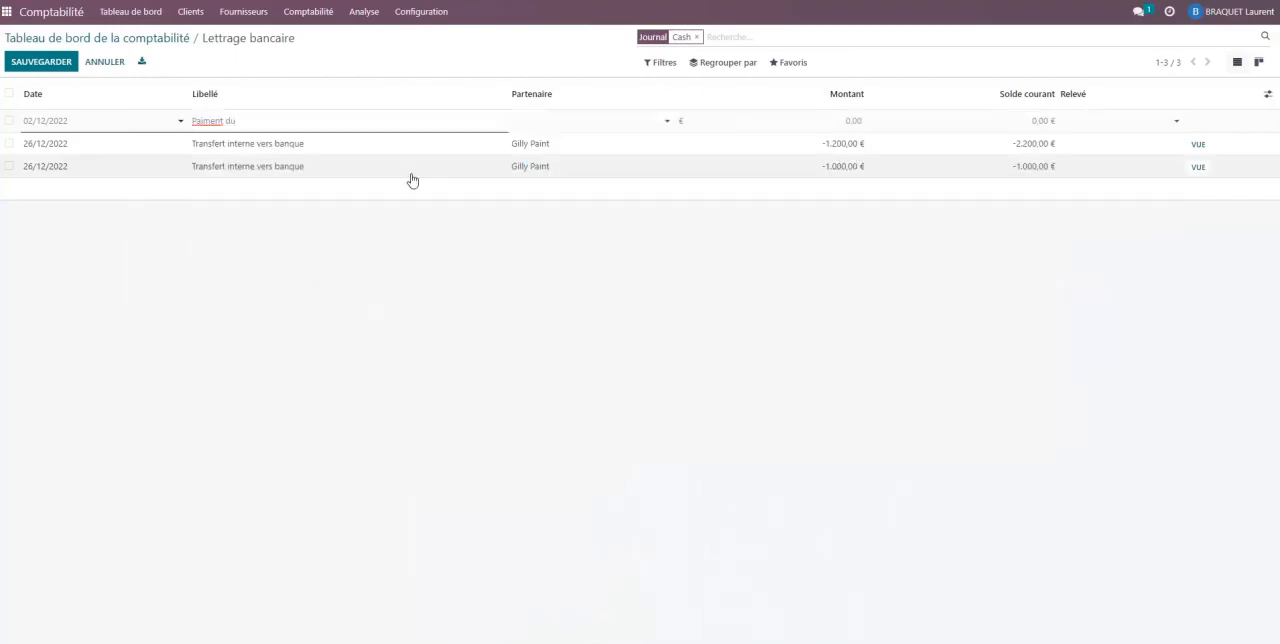
{"action": "key", "text": "BackSpace"}
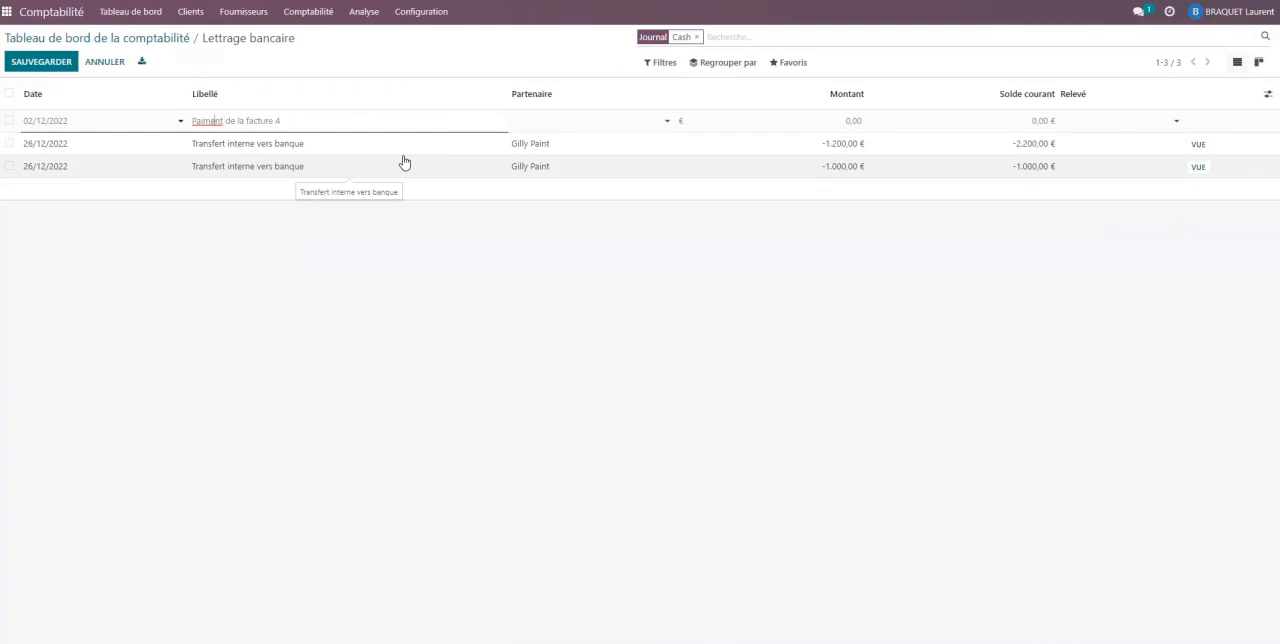
{"action": "left_click", "coordinate": [602, 125]}
{"action": "left_click", "coordinate": [566, 158]}
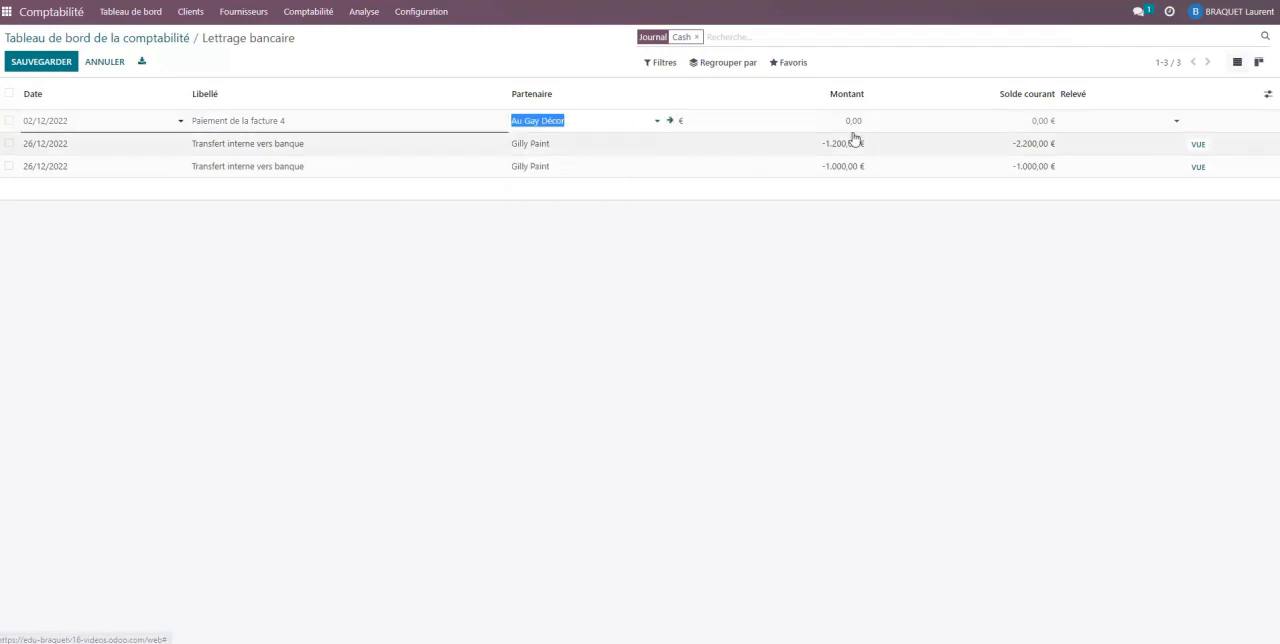
- Check the paid amount in Doc1.pdf, set the cash transaction's amount to 2.139,84 and save it
{"action": "key", "text": "alt+Tab"}
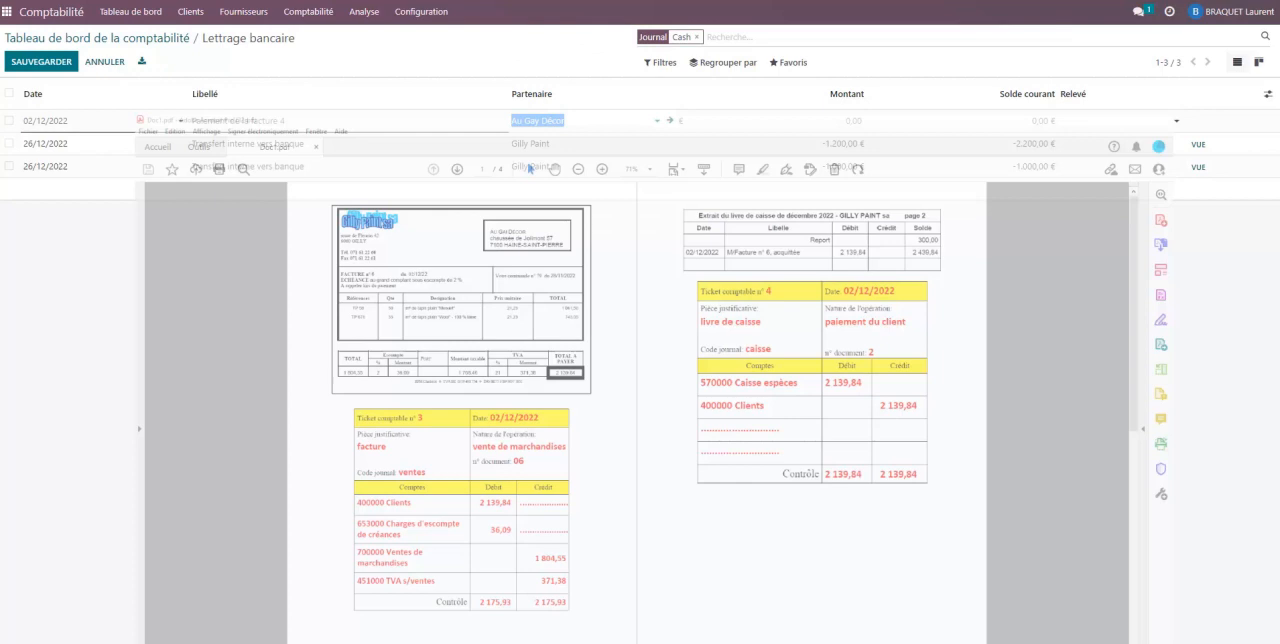
{"action": "left_click", "coordinate": [797, 123]}
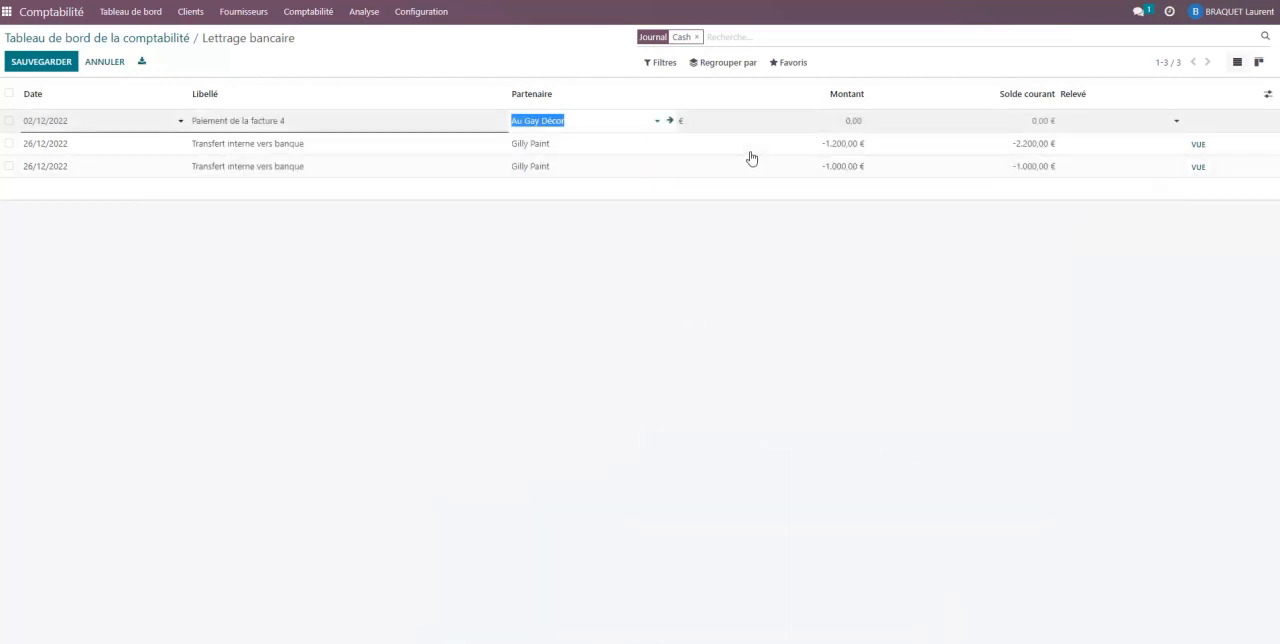
{"action": "type", "text": "2."}
{"action": "type", "text": "139,84"}
{"action": "key", "text": "Tab"}
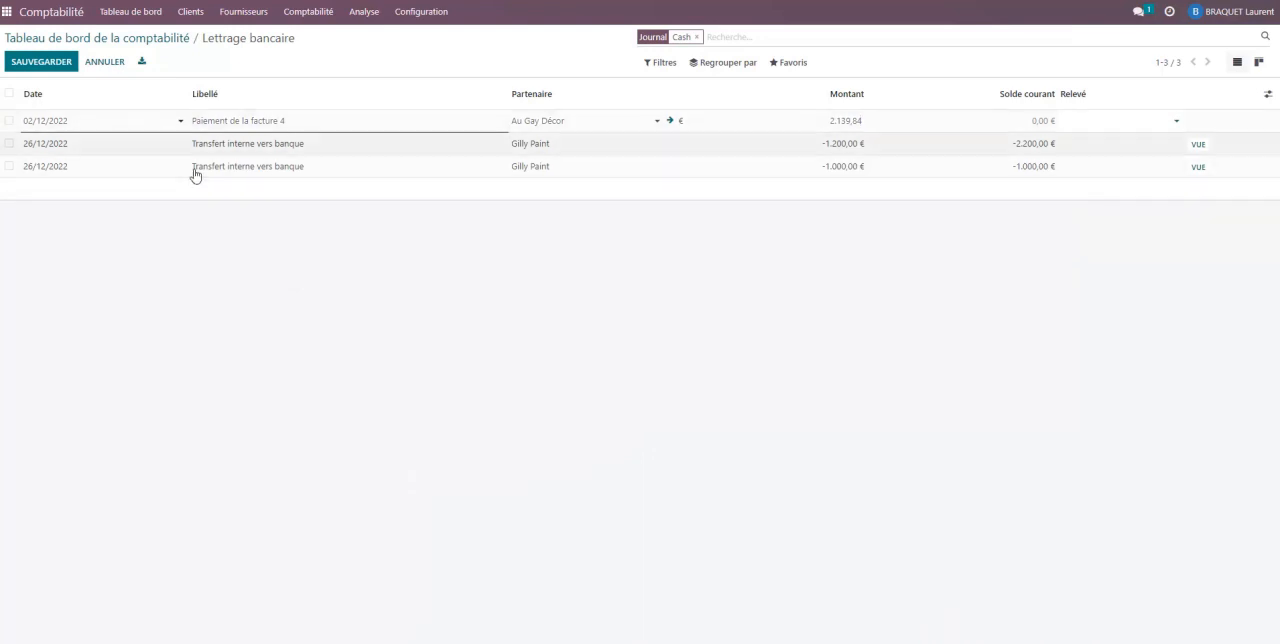
{"action": "left_click", "coordinate": [42, 66]}
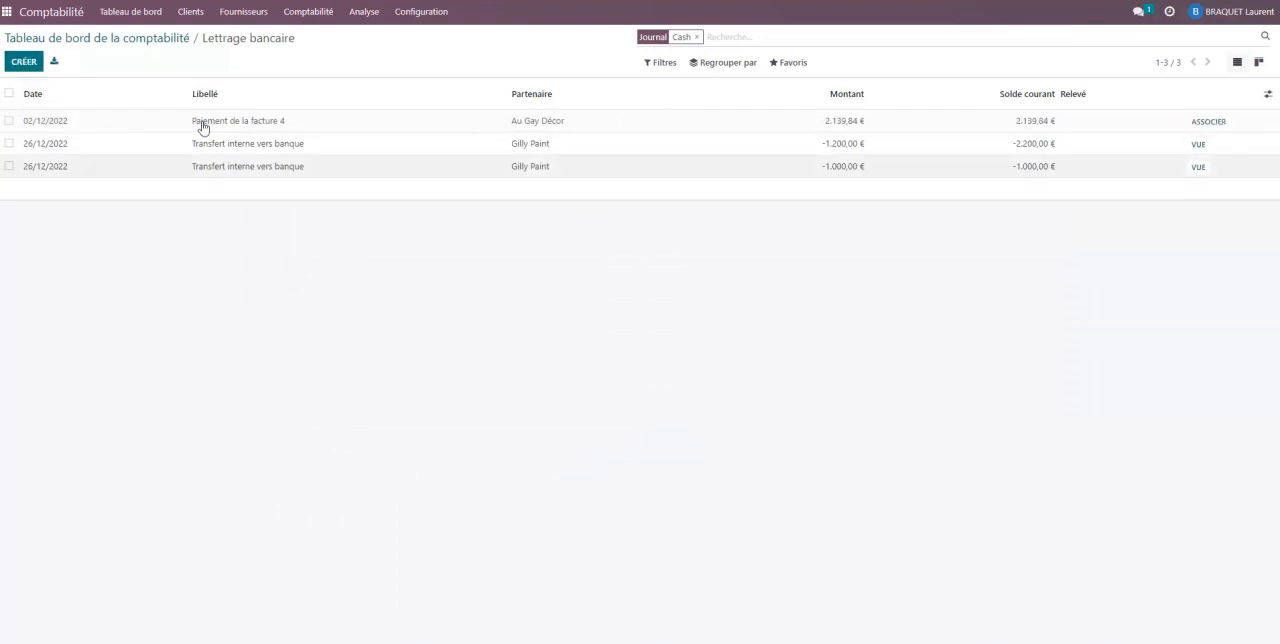
- Reconcile the cash payment with invoice INV/2022/00004, validate it and return to the accounting dashboard
{"action": "left_click", "coordinate": [1208, 122]}
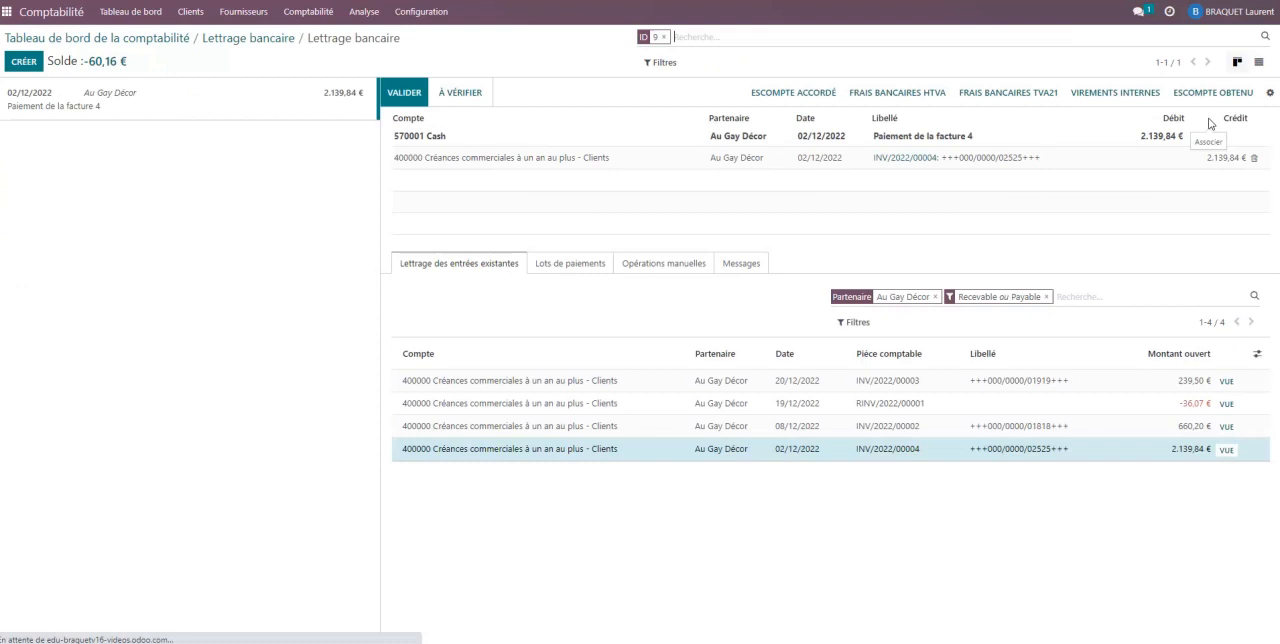
{"action": "left_click", "coordinate": [401, 96]}
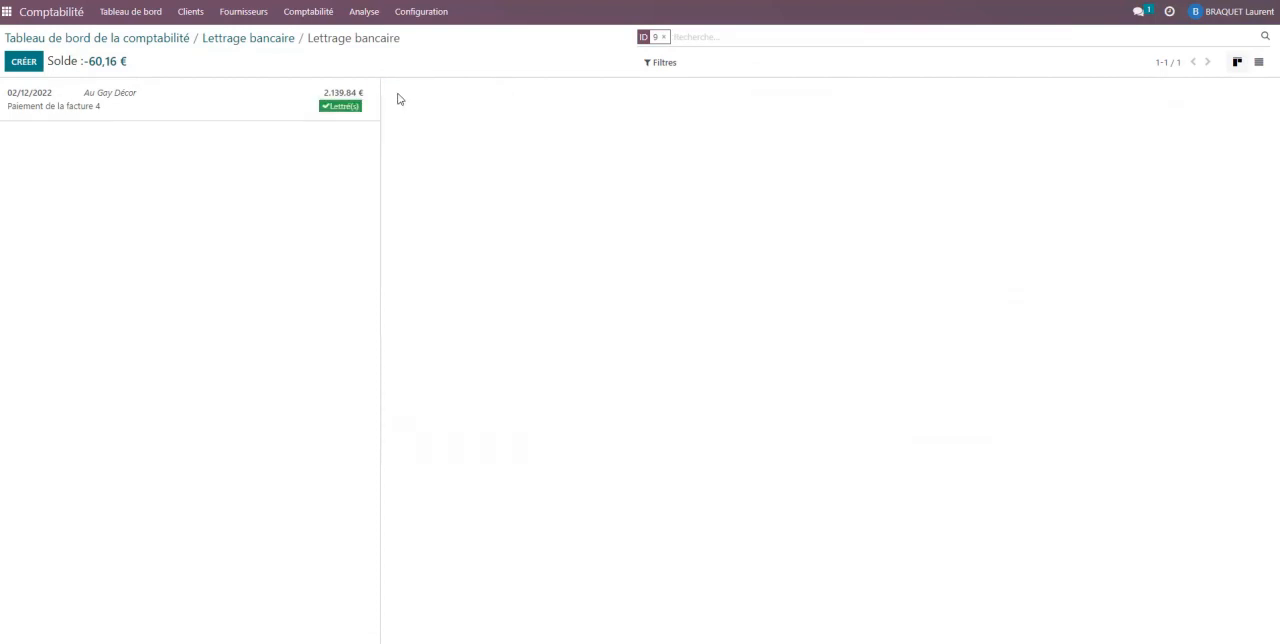
{"action": "left_click", "coordinate": [144, 22]}
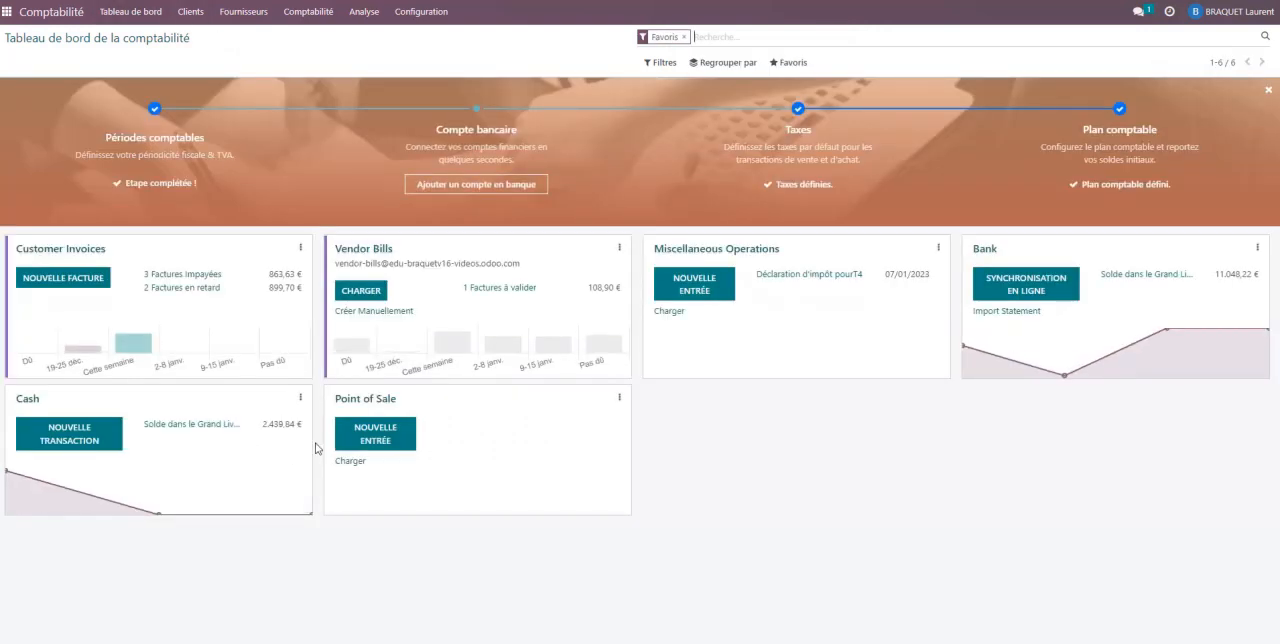
- Review the next Au Gay Décor invoice and its accounting tickets in Doc1.pdf
{"action": "mouse_move", "coordinate": [604, 641]}
{"action": "left_click", "coordinate": [604, 603]}
{"action": "scroll", "coordinate": [604, 590], "scroll_direction": "down", "scroll_amount": 1}
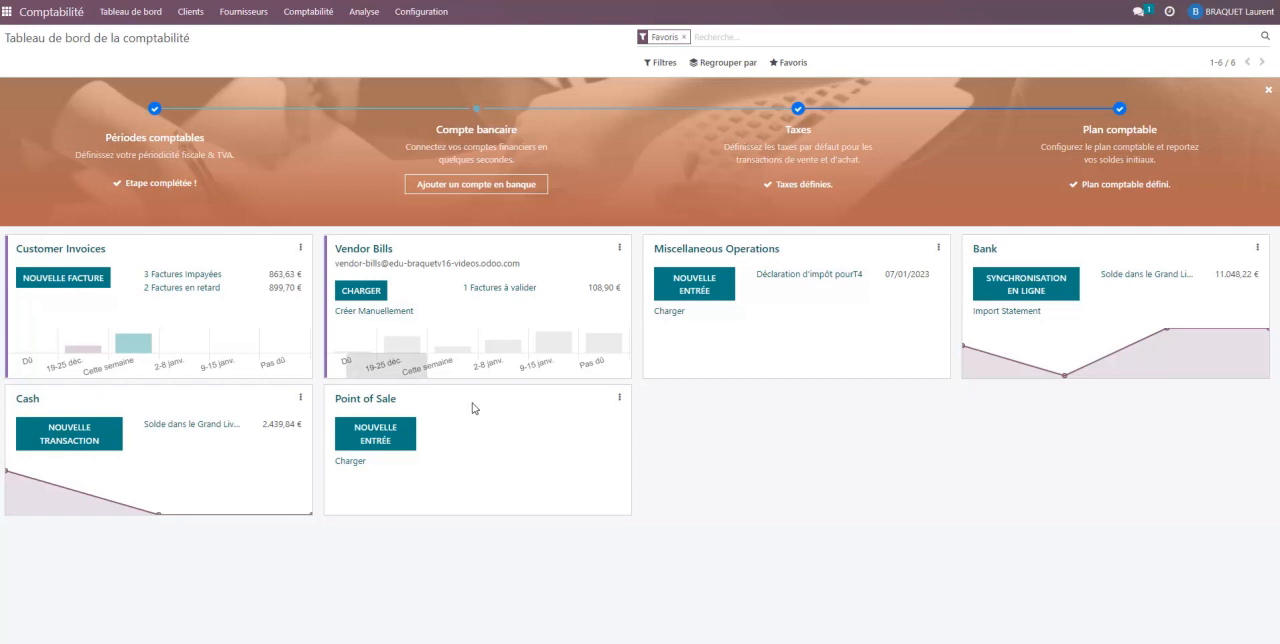
- Create a new customer invoice for the client Au Gay Décor
{"action": "left_click", "coordinate": [69, 254]}
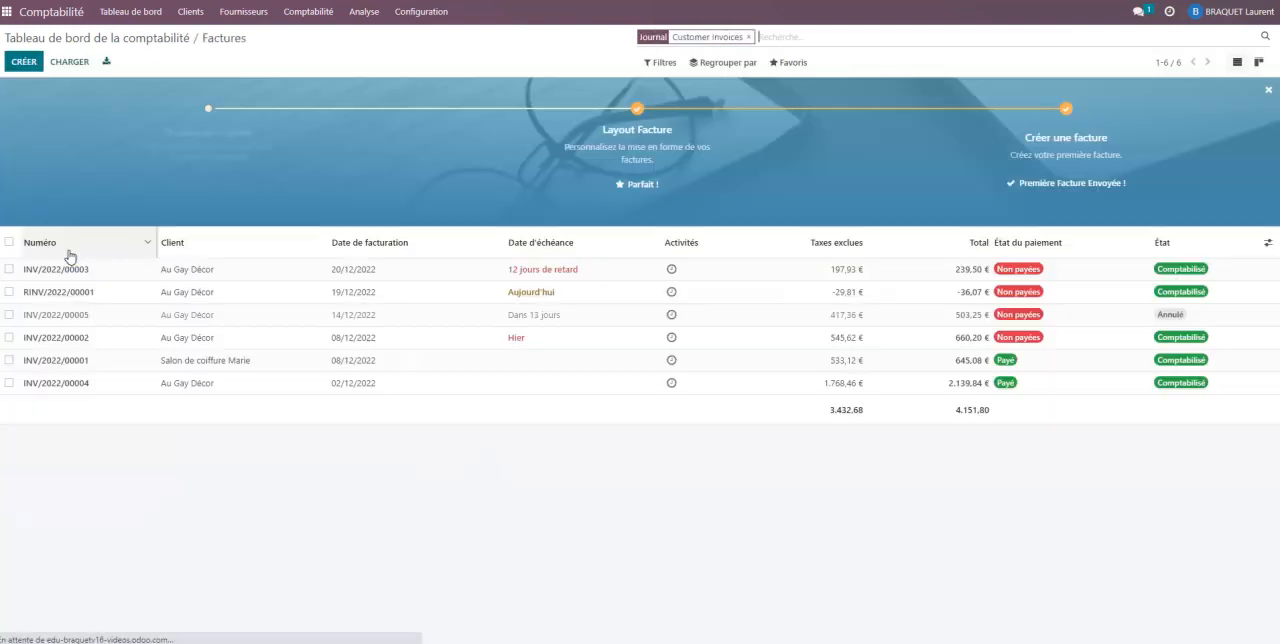
{"action": "left_click", "coordinate": [24, 62]}
{"action": "left_click", "coordinate": [140, 164]}
{"action": "left_click", "coordinate": [164, 183]}
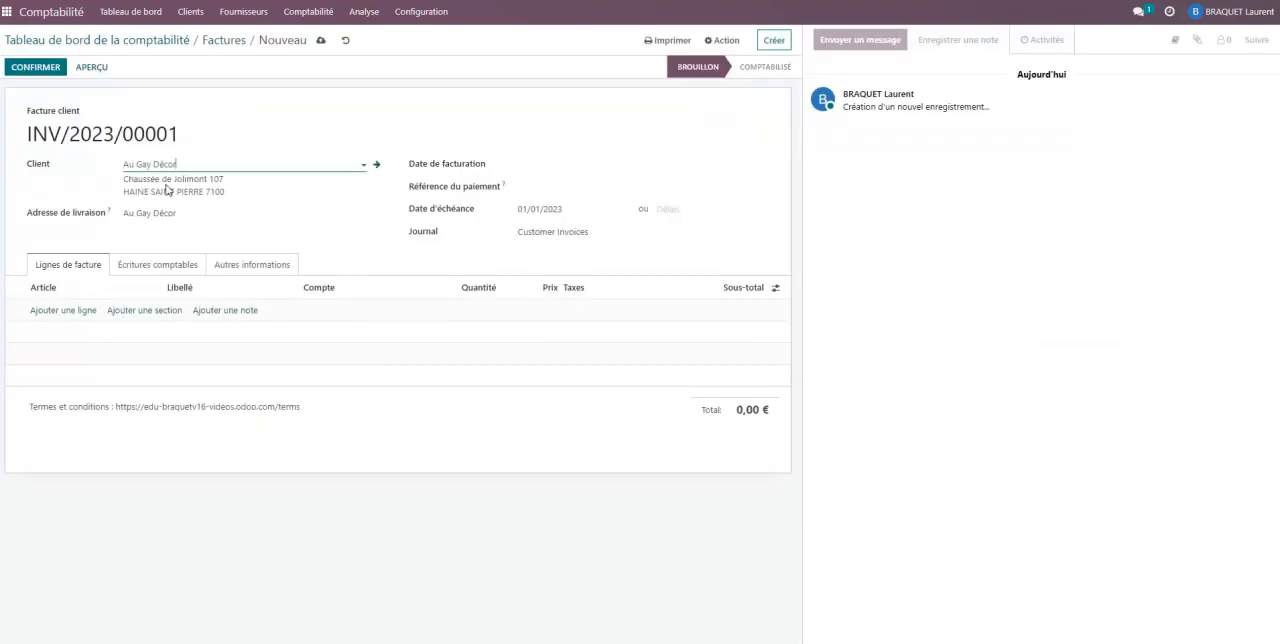
- Check ticket 5 in Doc1.pdf and set the invoice date to 14/12/2022
{"action": "left_click", "coordinate": [601, 643]}
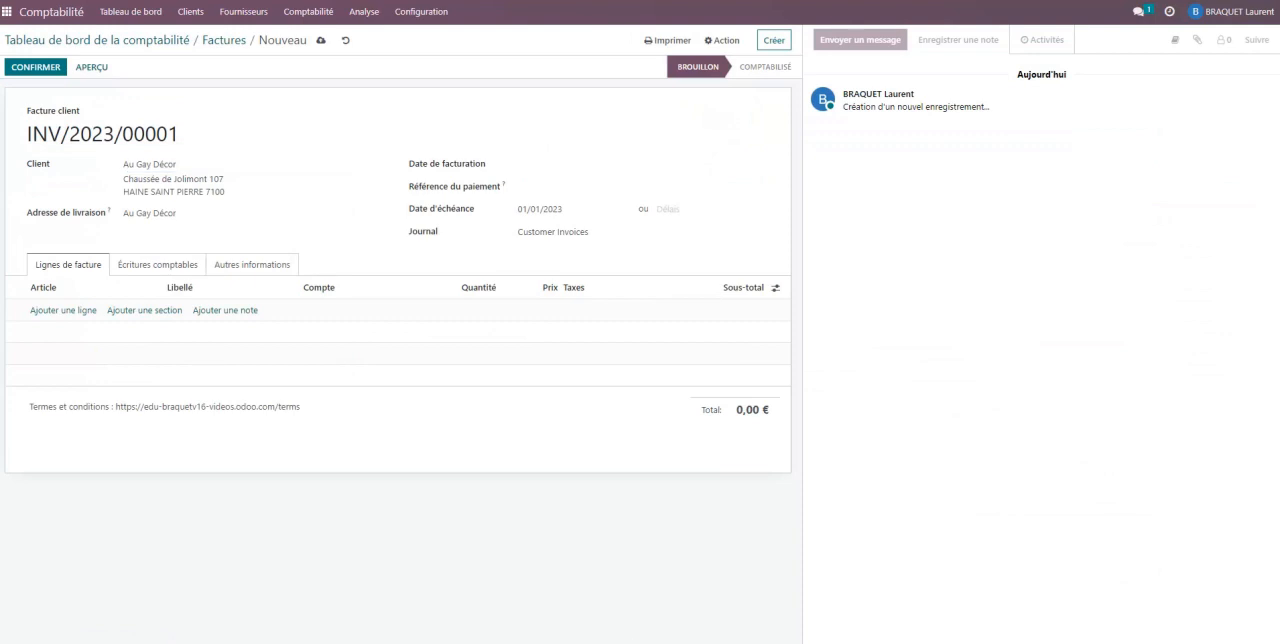
{"action": "left_click", "coordinate": [518, 556]}
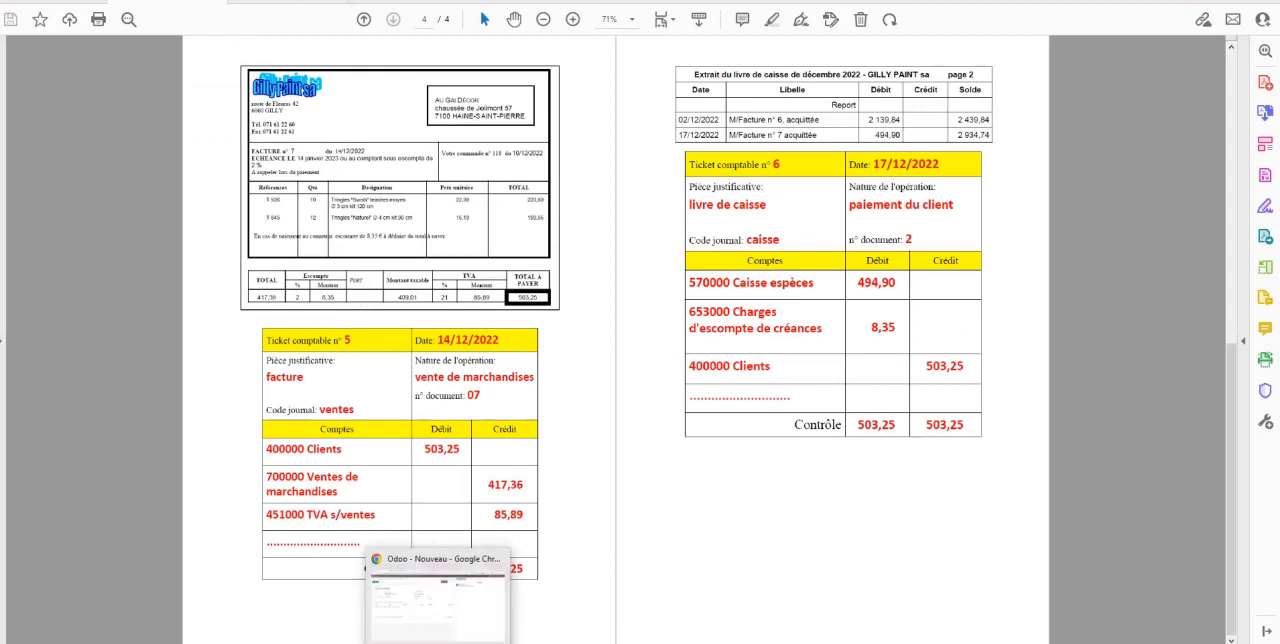
{"action": "left_click", "coordinate": [436, 600]}
{"action": "left_click", "coordinate": [548, 165]}
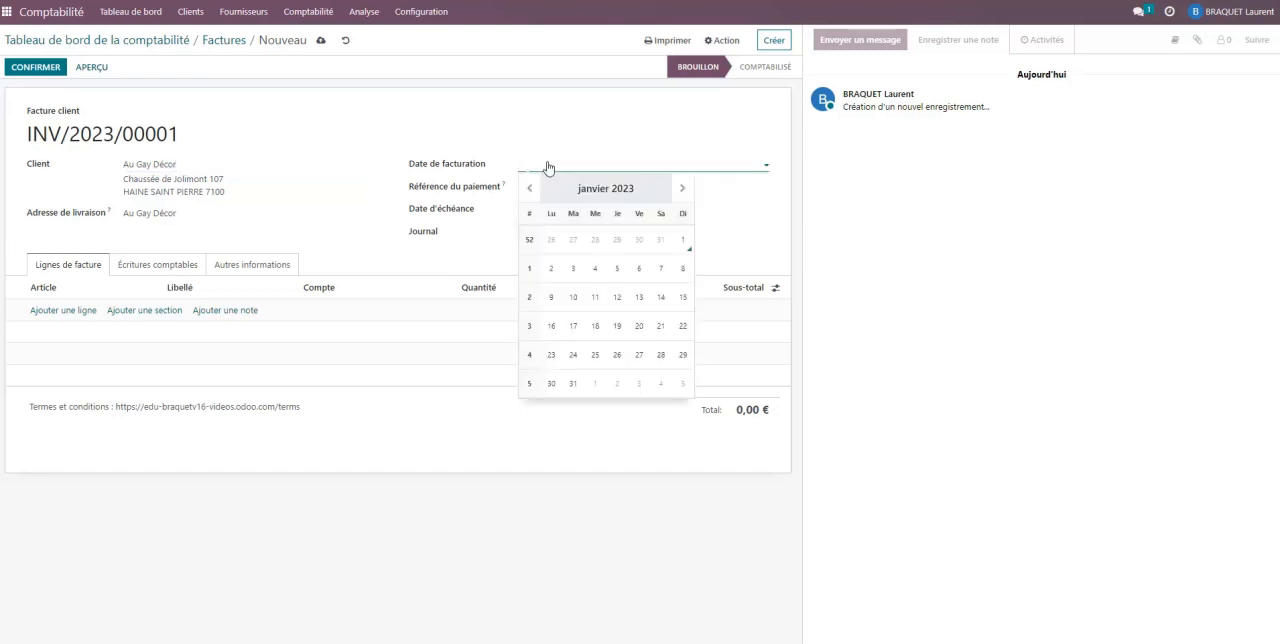
{"action": "left_click", "coordinate": [529, 188]}
{"action": "left_click", "coordinate": [596, 299]}
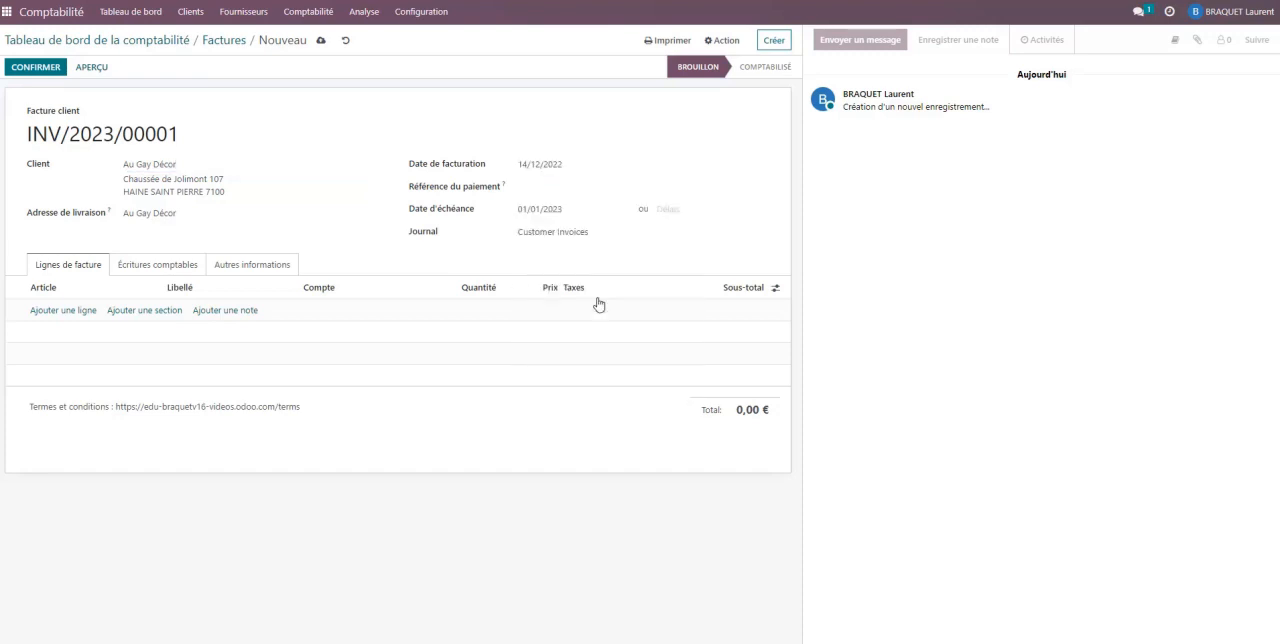
- Add an invoice line on account 700000 priced at 417,36 with 21% tax, and compare it with Doc1.pdf
{"action": "left_click", "coordinate": [68, 311]}
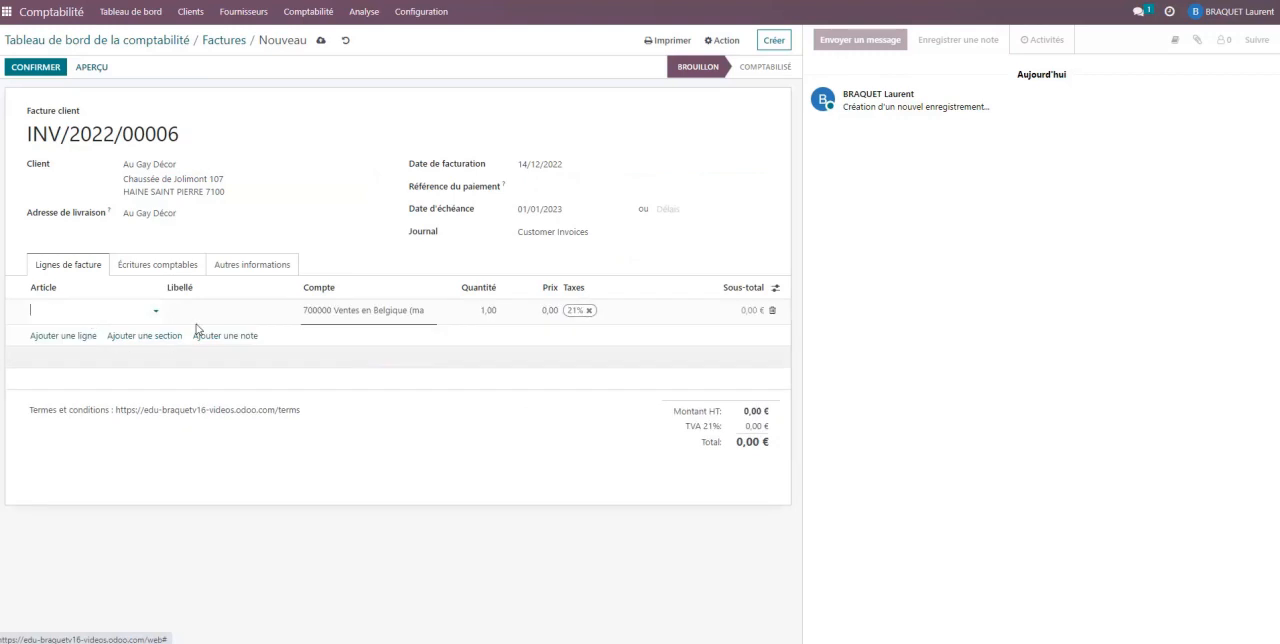
{"action": "left_click", "coordinate": [555, 312]}
{"action": "type", "text": "4"}
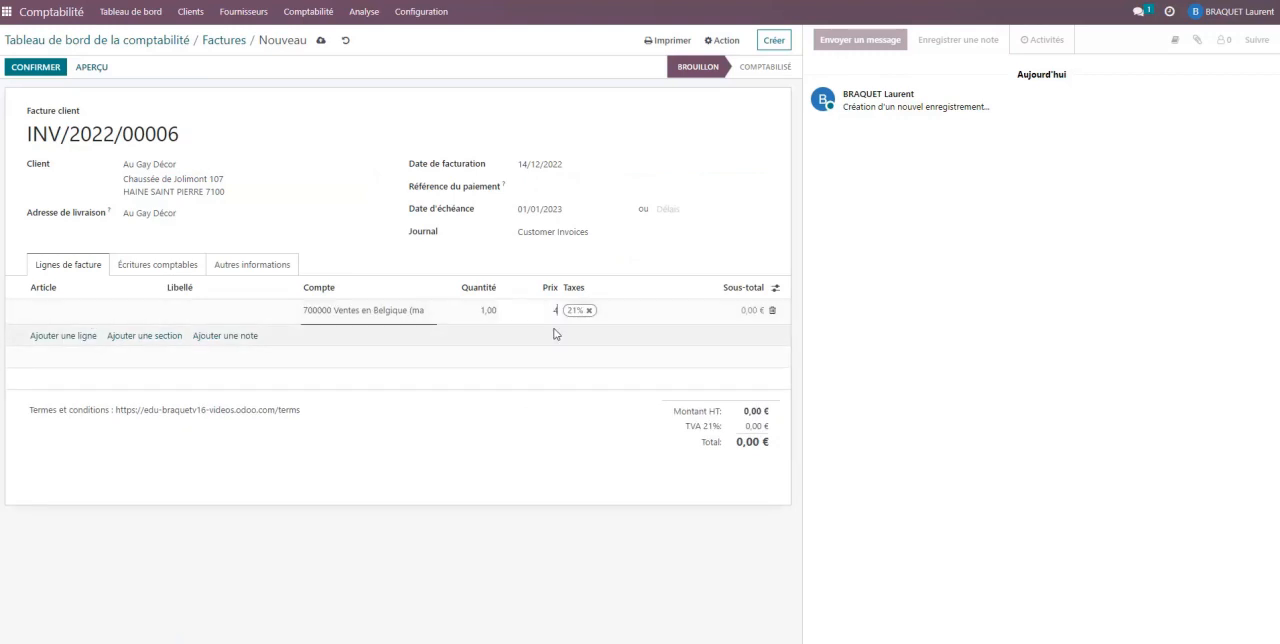
{"action": "type", "text": "17,36"}
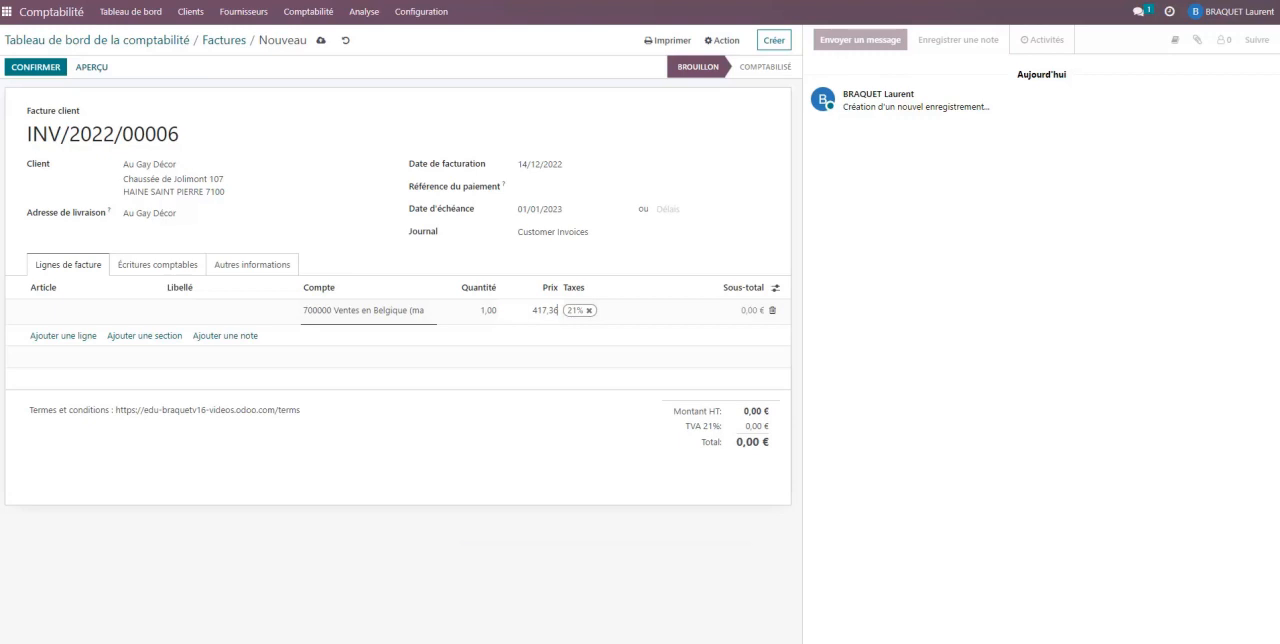
{"action": "left_click", "coordinate": [602, 643]}
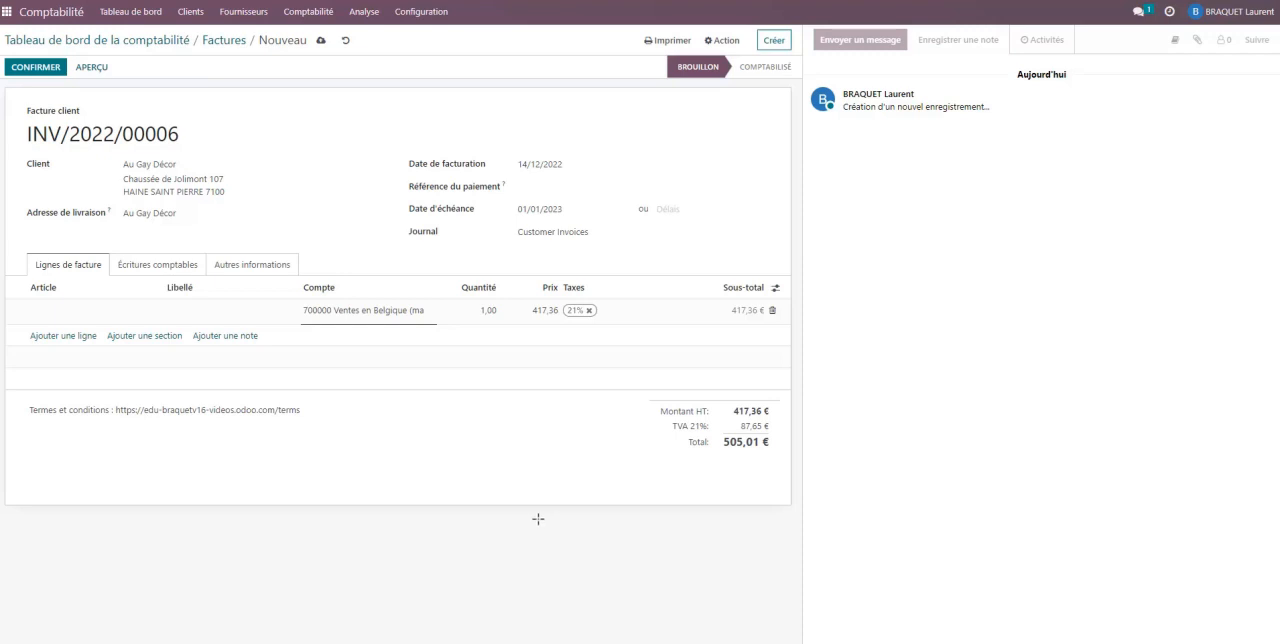
{"action": "left_click", "coordinate": [634, 542]}
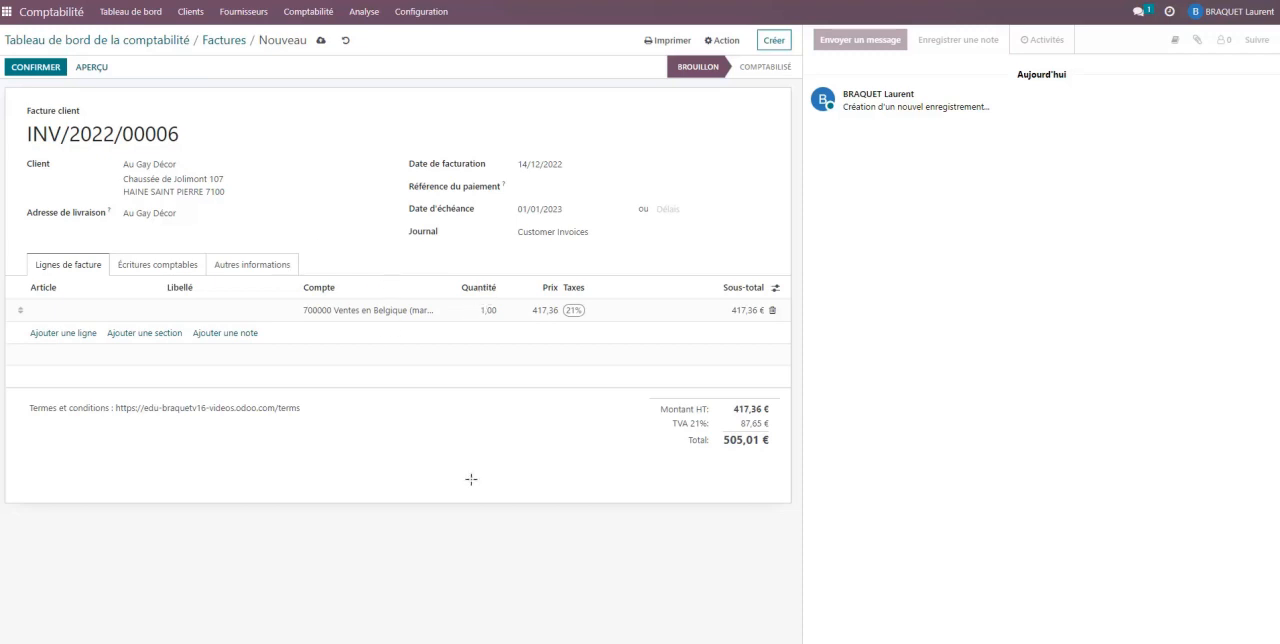
- Review the VAT amount on the invoice in Doc1.pdf and the invoice calculation rules in Calcul_de_la_facture.pdf
{"action": "mouse_move", "coordinate": [602, 643]}
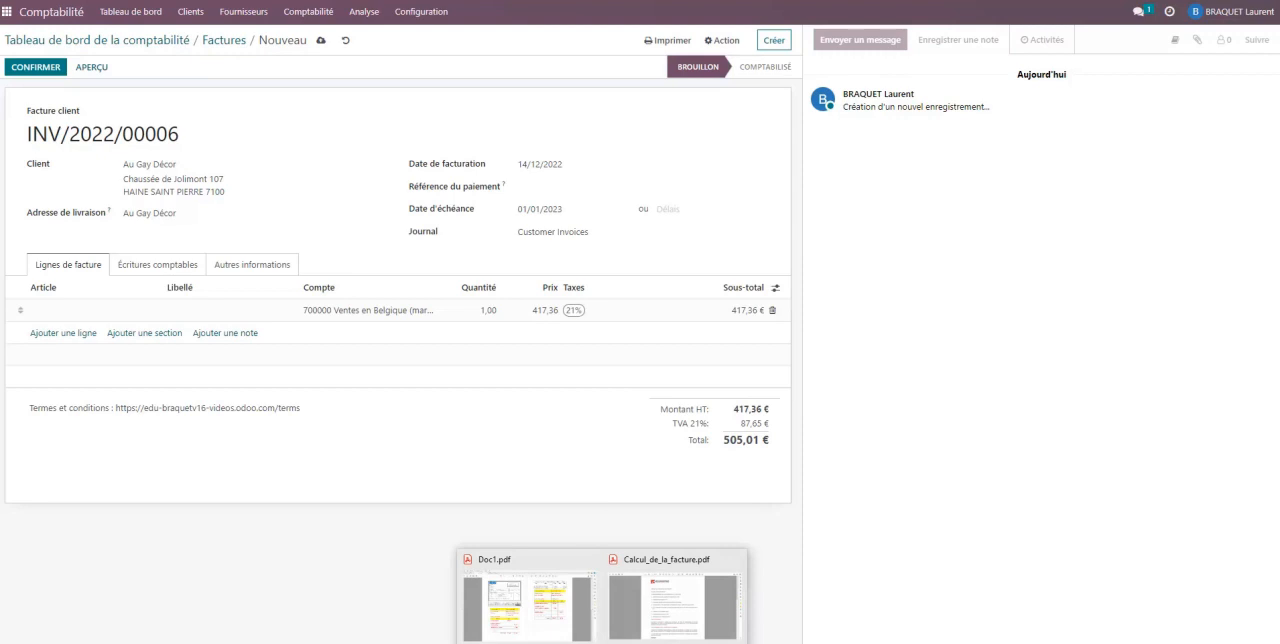
{"action": "left_click", "coordinate": [550, 615]}
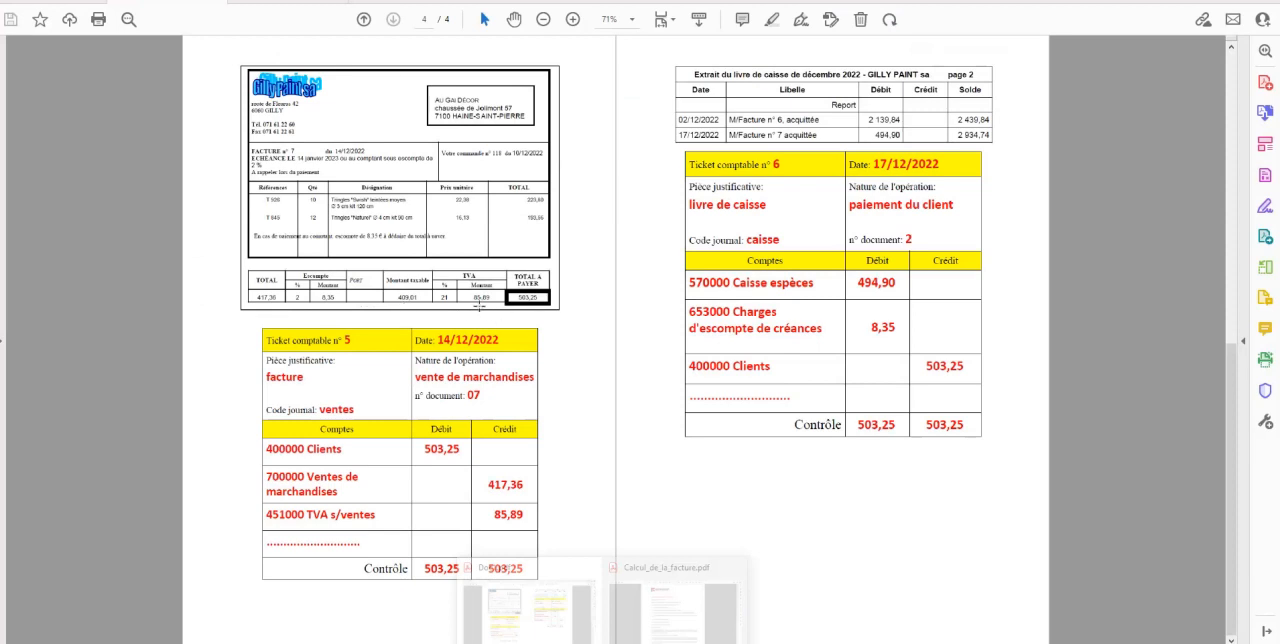
{"action": "left_click", "coordinate": [677, 609]}
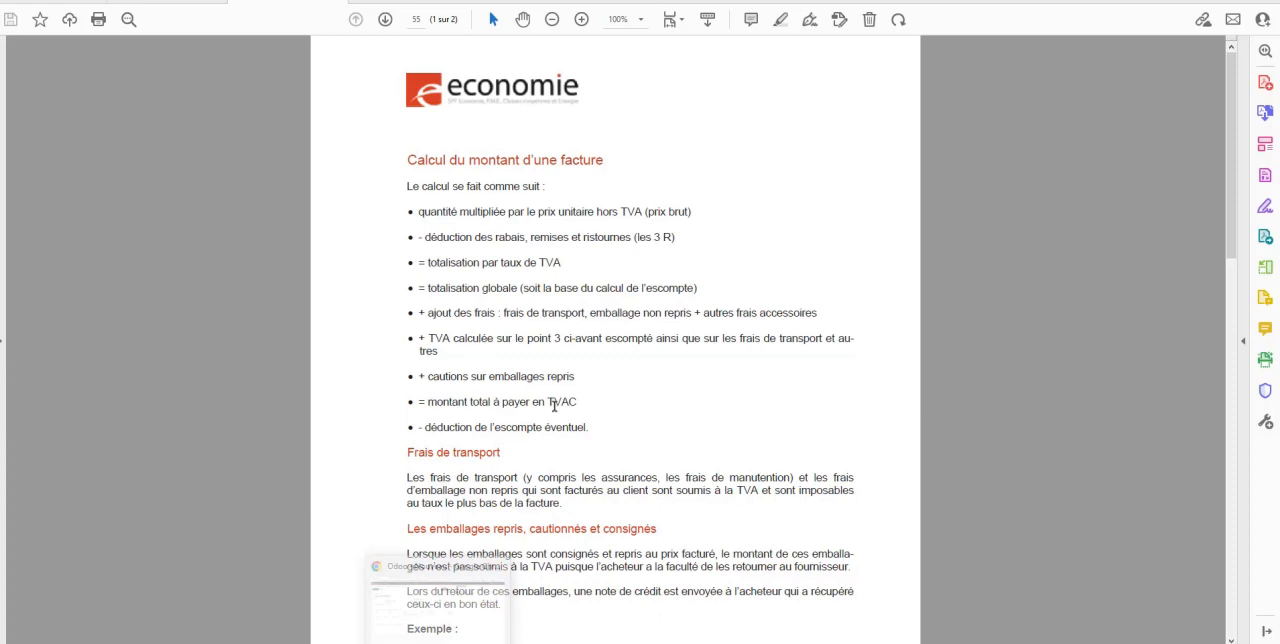
{"action": "left_click", "coordinate": [440, 600]}
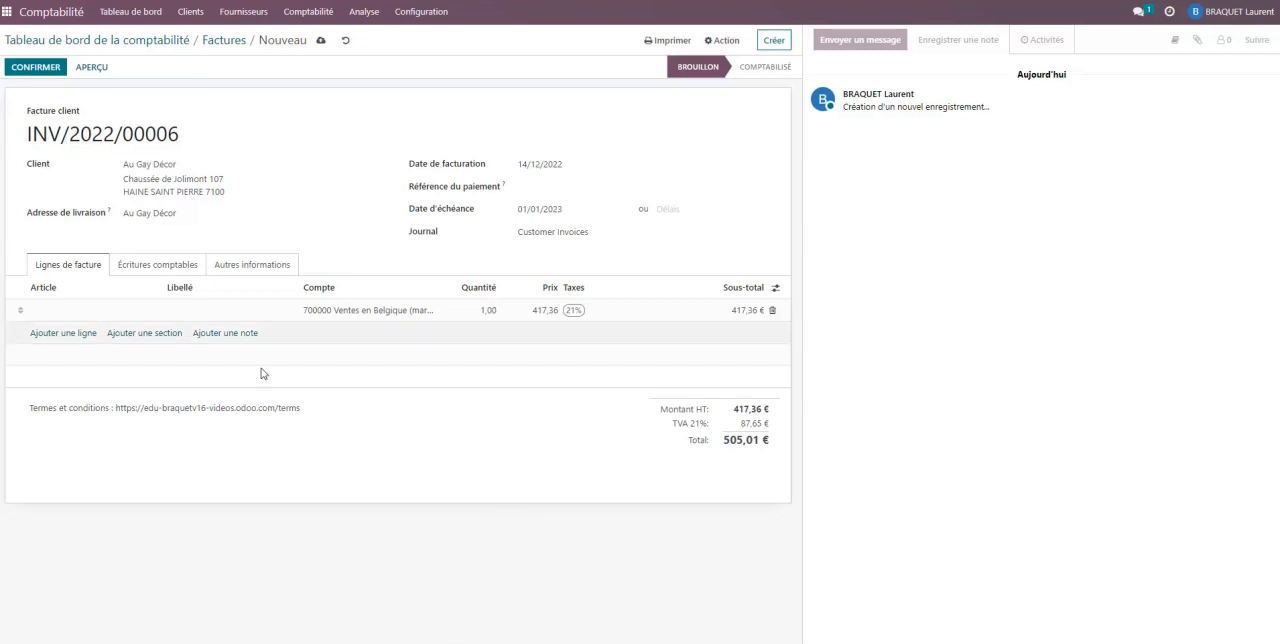
- Correct the credit of the 451000 VAT entry to 85,89 and compare the invoice totals with Doc1.pdf
{"action": "double_click", "coordinate": [741, 424]}
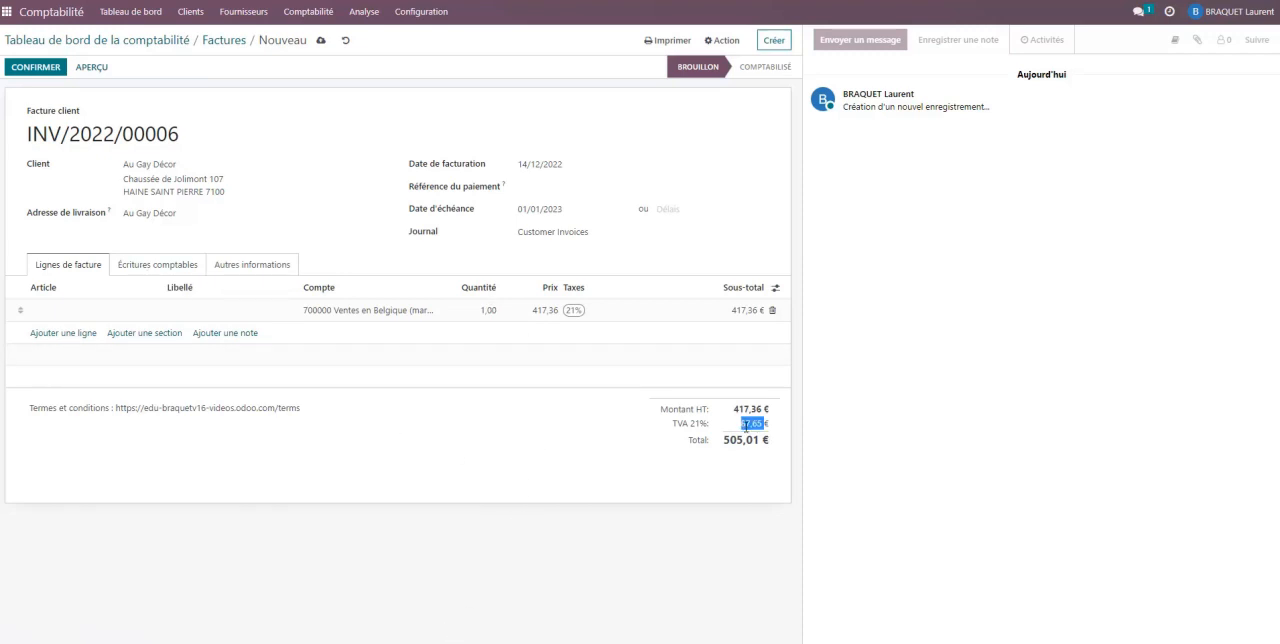
{"action": "left_click", "coordinate": [158, 266]}
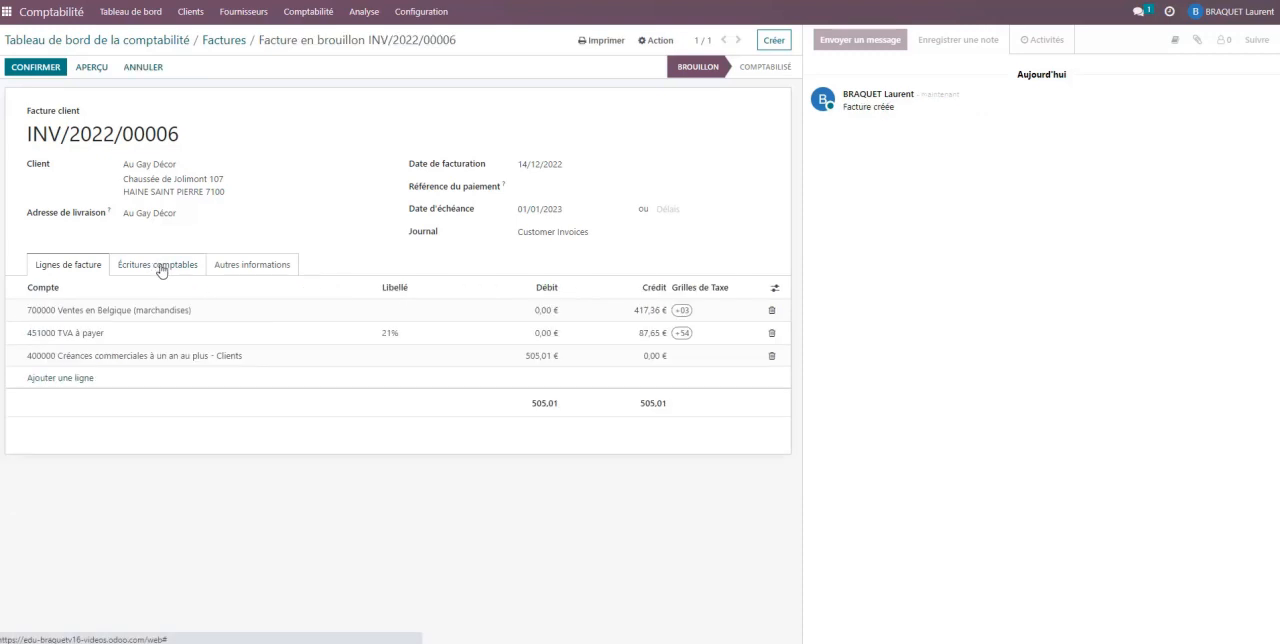
{"action": "left_click", "coordinate": [641, 335]}
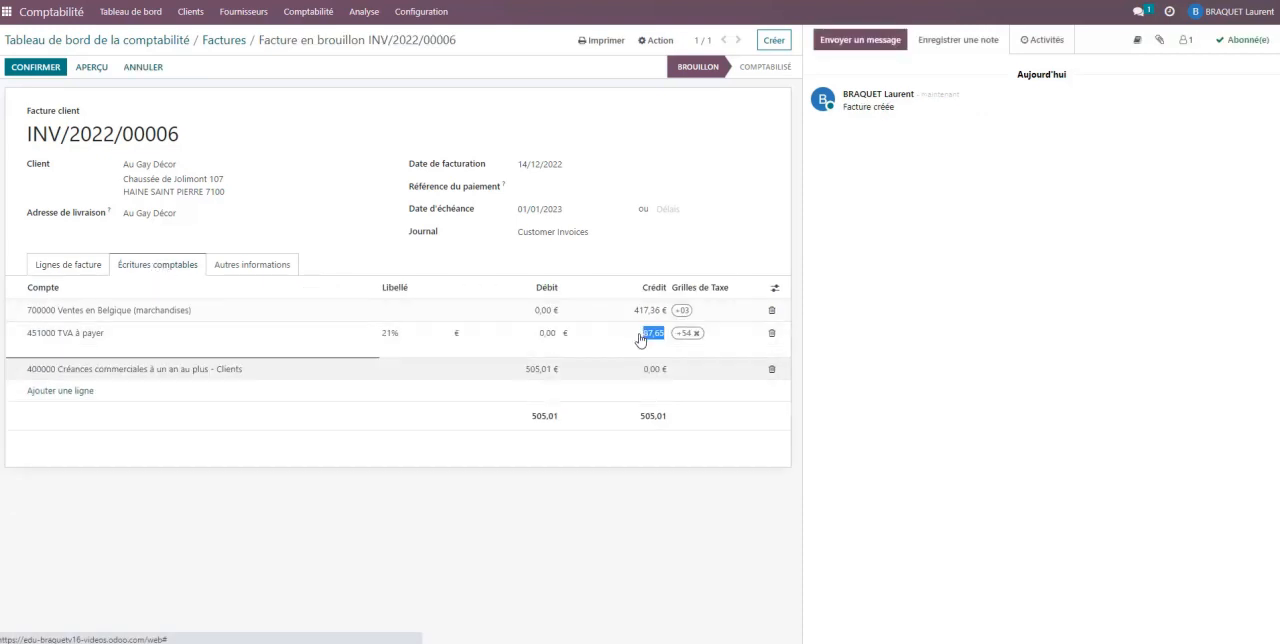
{"action": "type", "text": "6"}
{"action": "type", "text": "5,89"}
{"action": "key", "text": "Tab"}
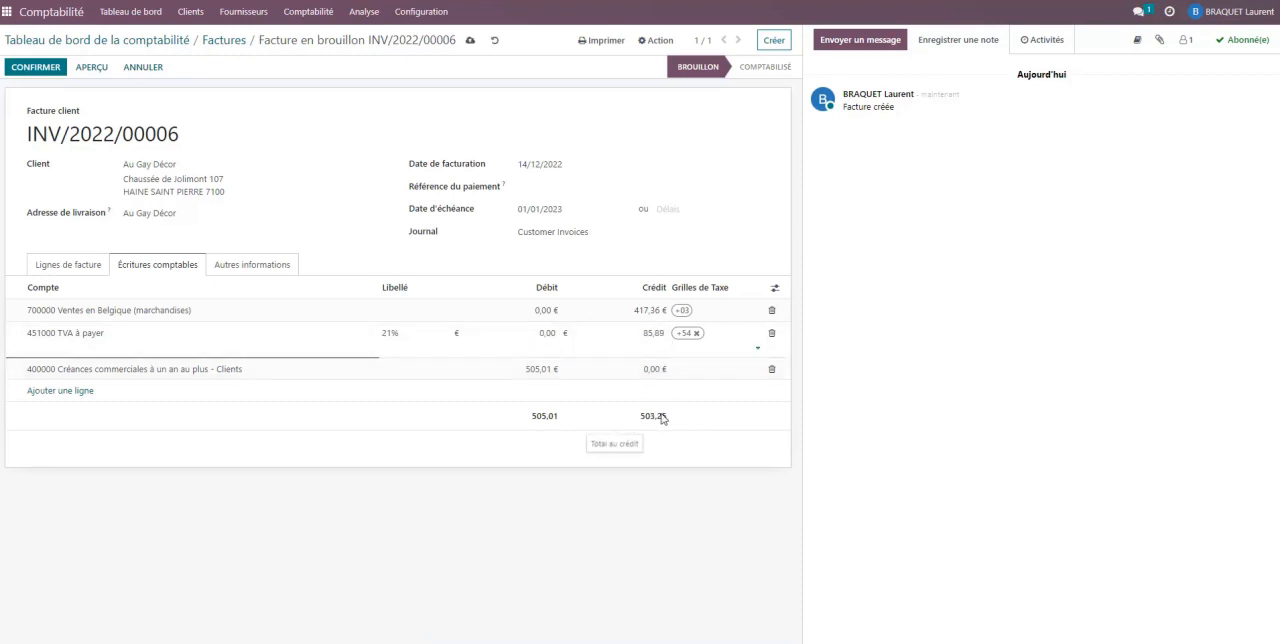
{"action": "left_click", "coordinate": [66, 264]}
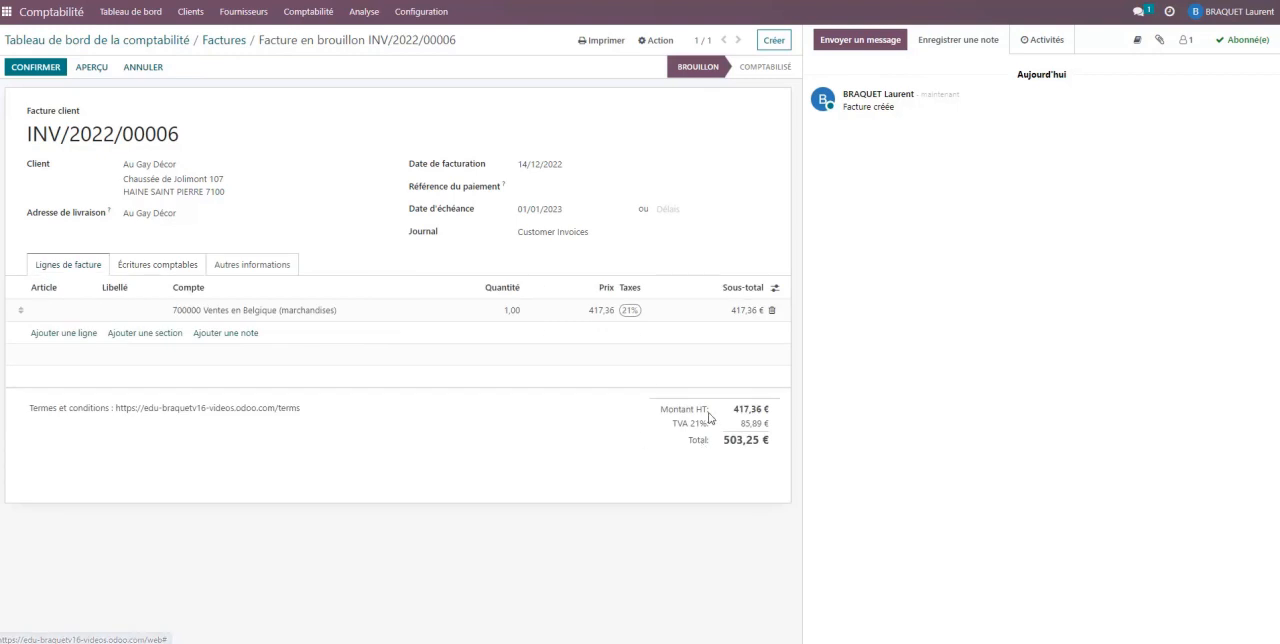
{"action": "left_click", "coordinate": [438, 642]}
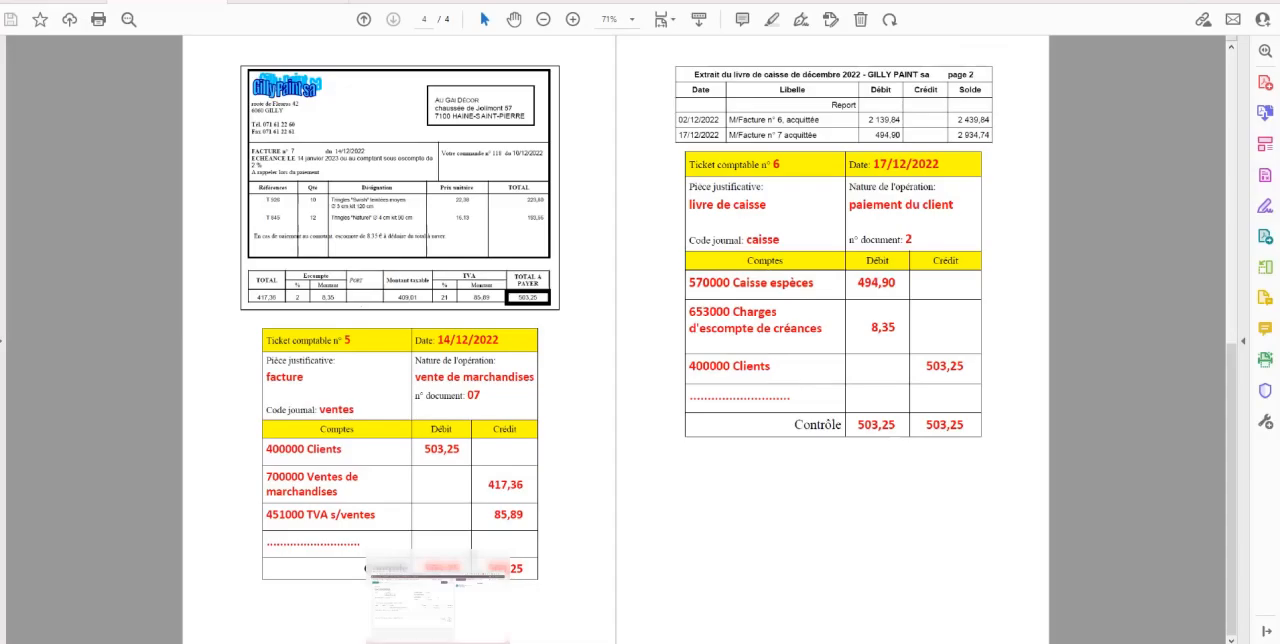
{"action": "left_click", "coordinate": [438, 642]}
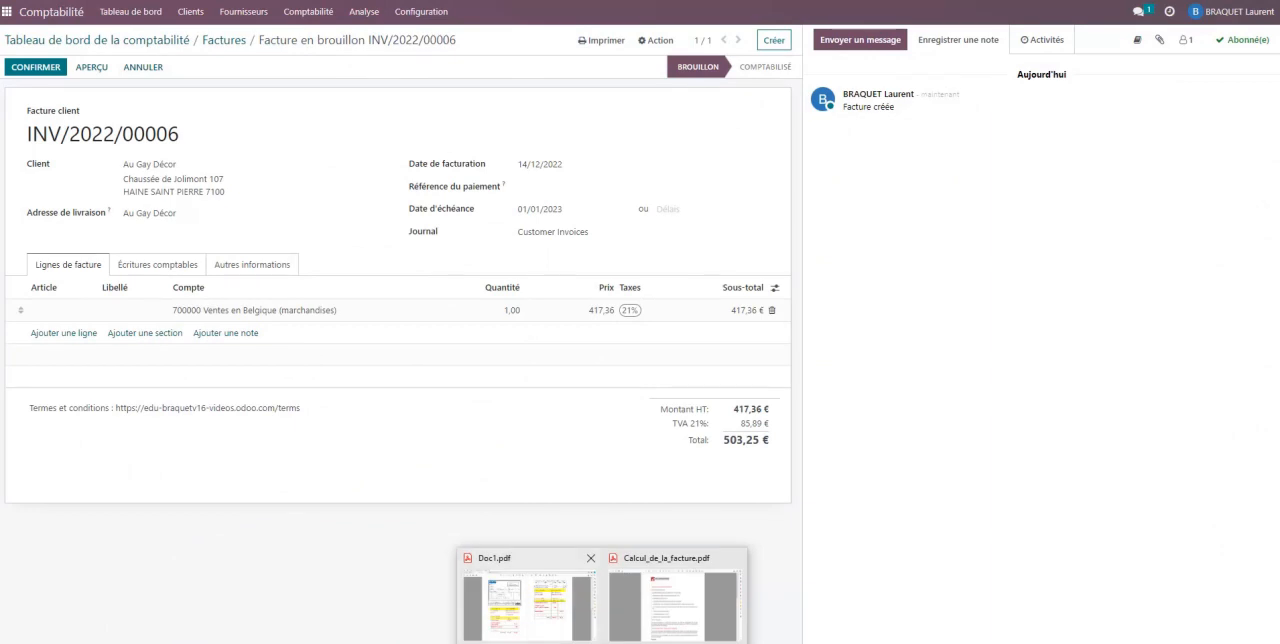
- Check the due date in Doc1.pdf, set the invoice's due date to 14/01/2023 and confirm the invoice
{"action": "left_click", "coordinate": [550, 625]}
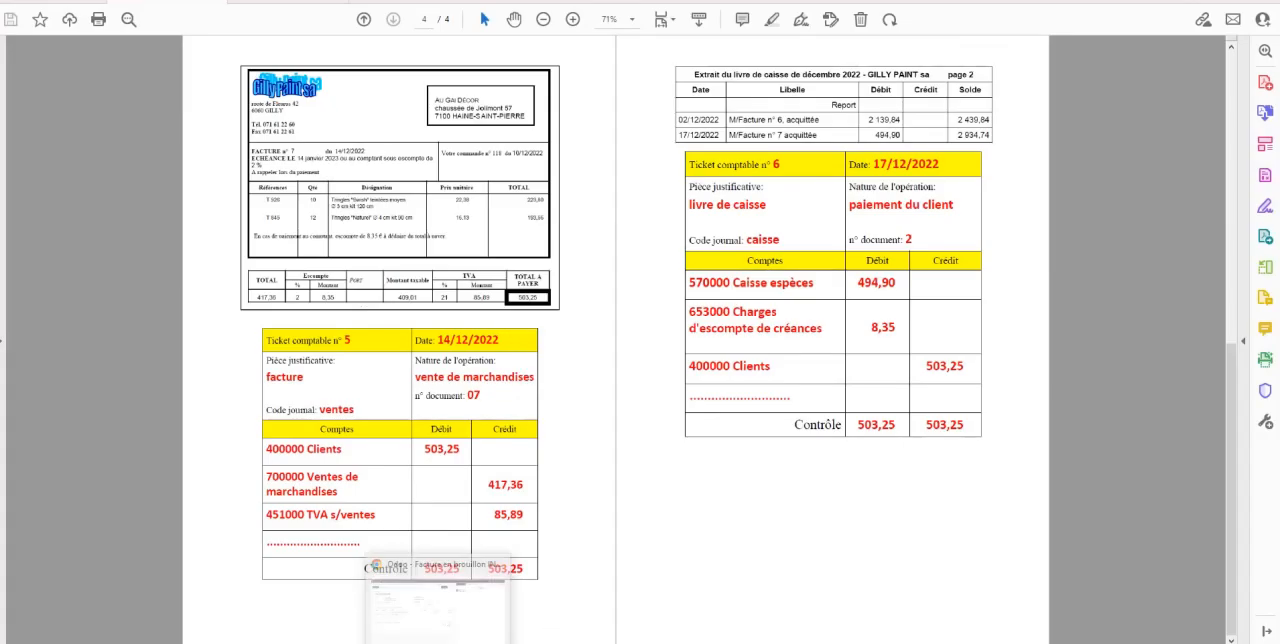
{"action": "left_click", "coordinate": [437, 600]}
{"action": "left_click", "coordinate": [568, 212]}
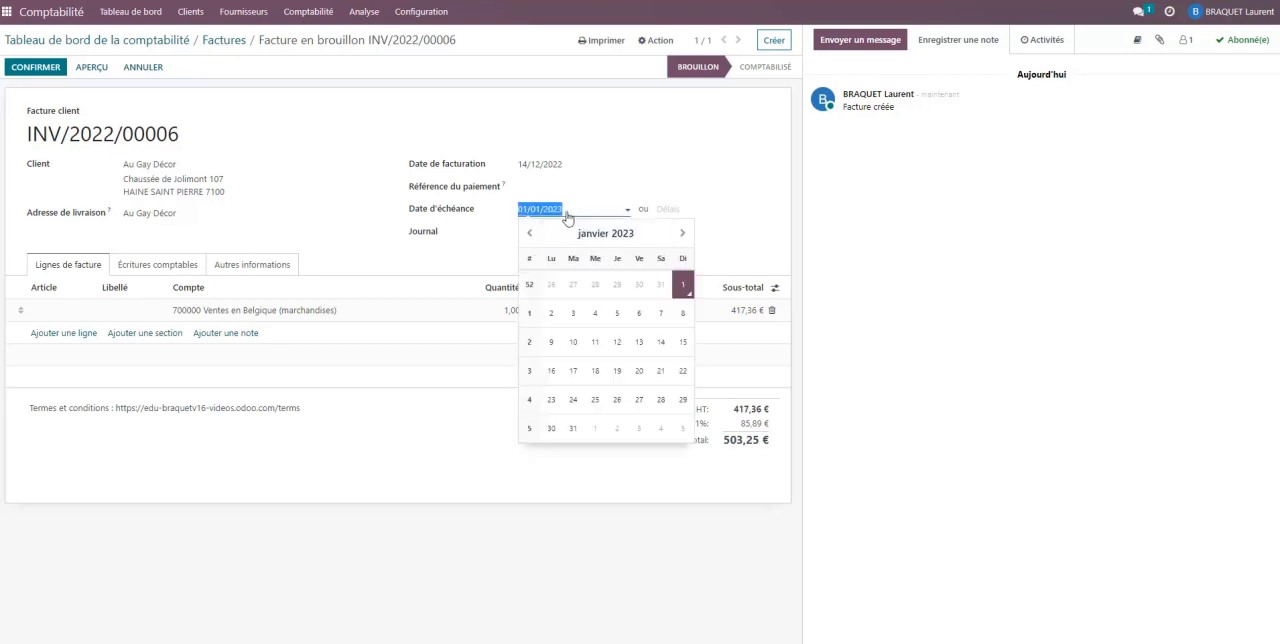
{"action": "left_click", "coordinate": [660, 342]}
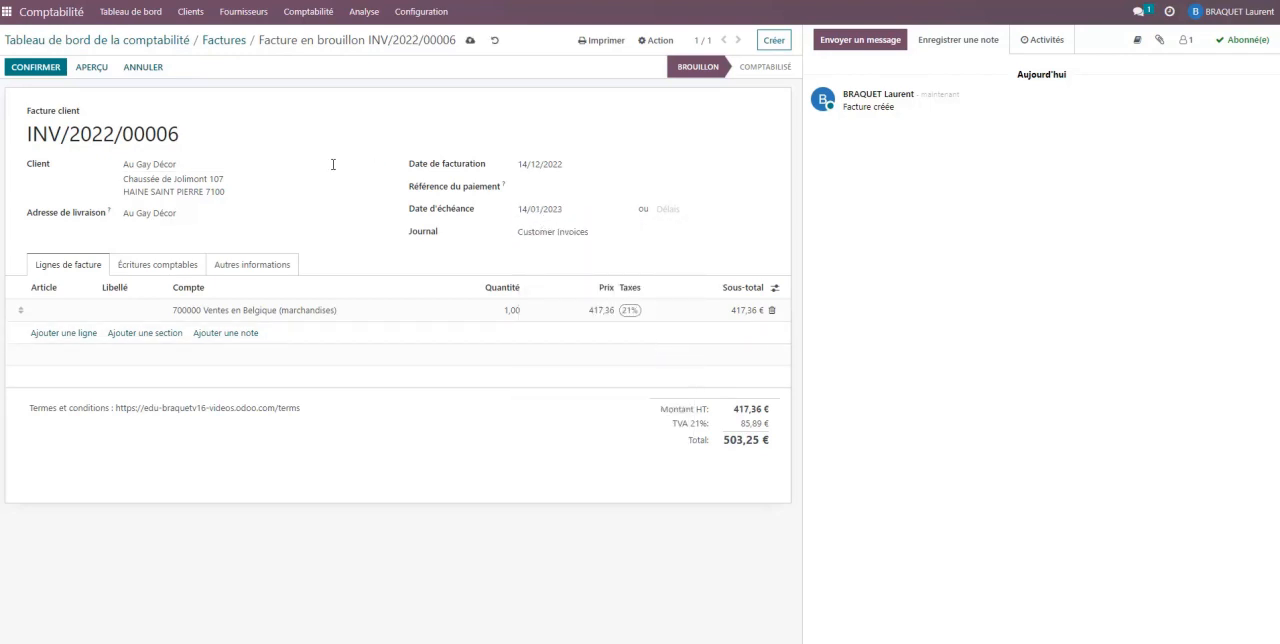
{"action": "left_click", "coordinate": [31, 74]}
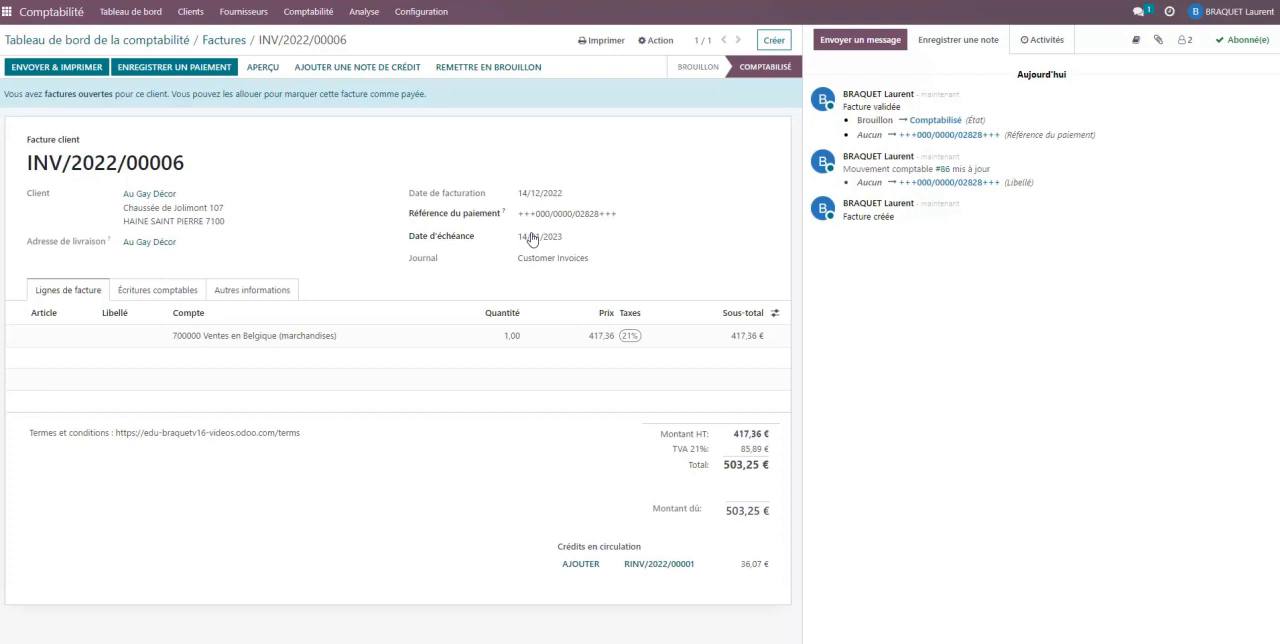
- Check the payment in ticket 6 of Doc1.pdf and create a Cash journal transaction dated 17/12/2022
{"action": "mouse_move", "coordinate": [602, 643]}
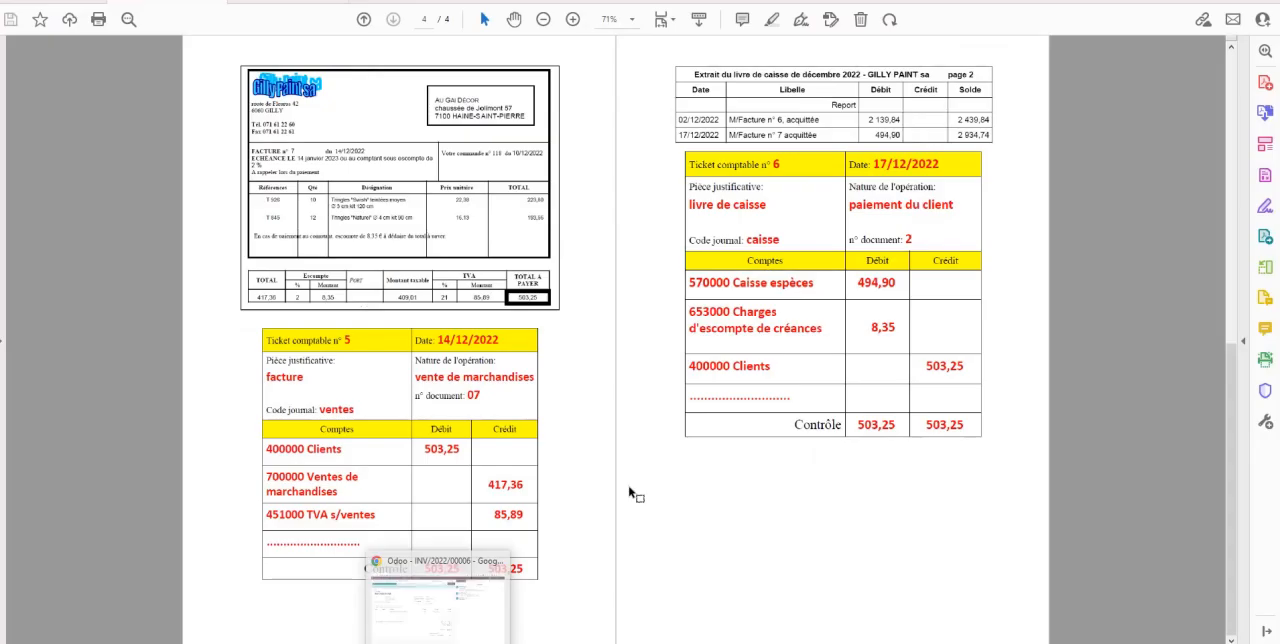
{"action": "left_click", "coordinate": [527, 608]}
{"action": "left_click", "coordinate": [442, 620]}
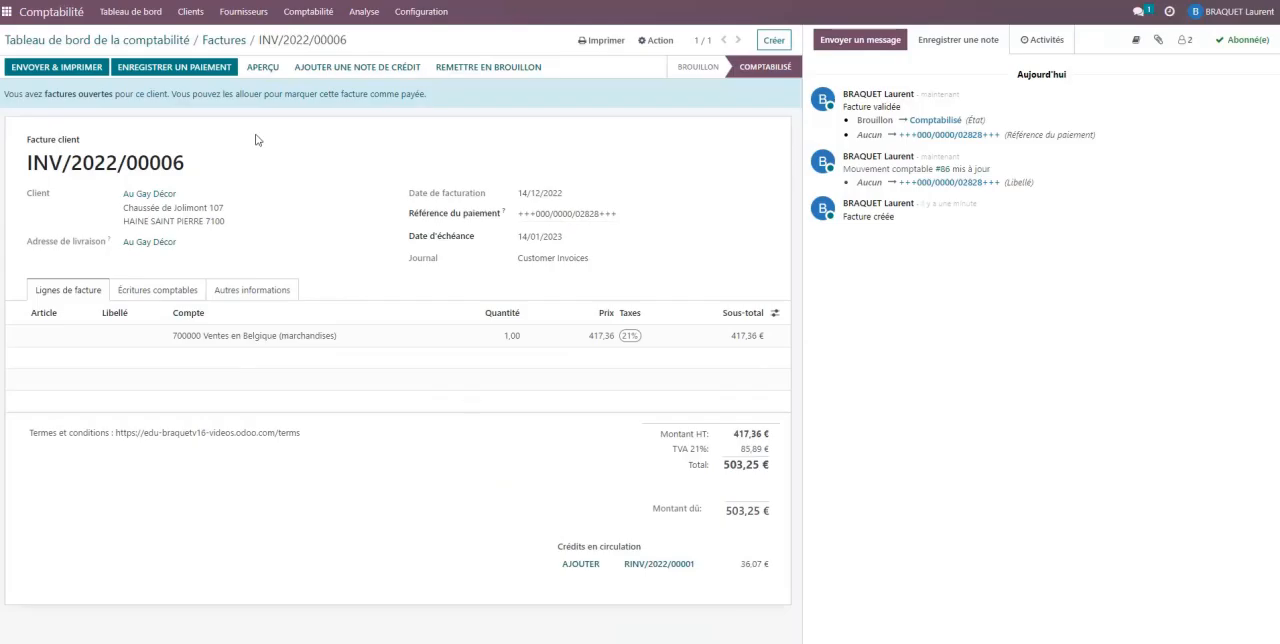
{"action": "left_click", "coordinate": [131, 13]}
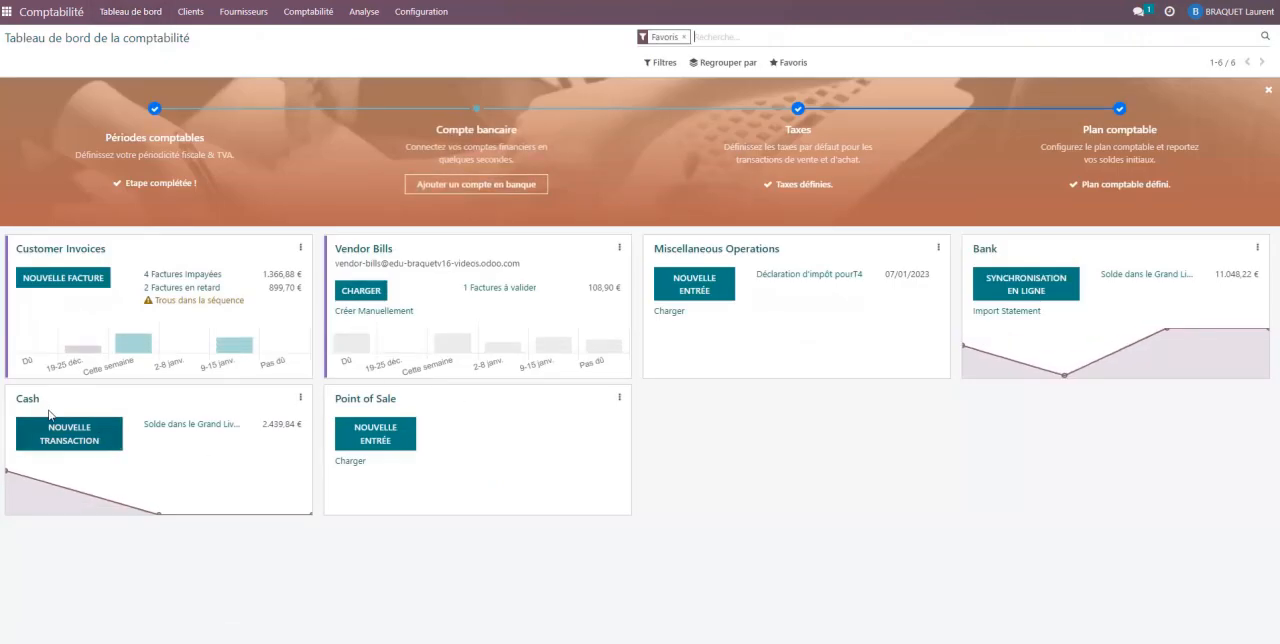
{"action": "left_click", "coordinate": [66, 436]}
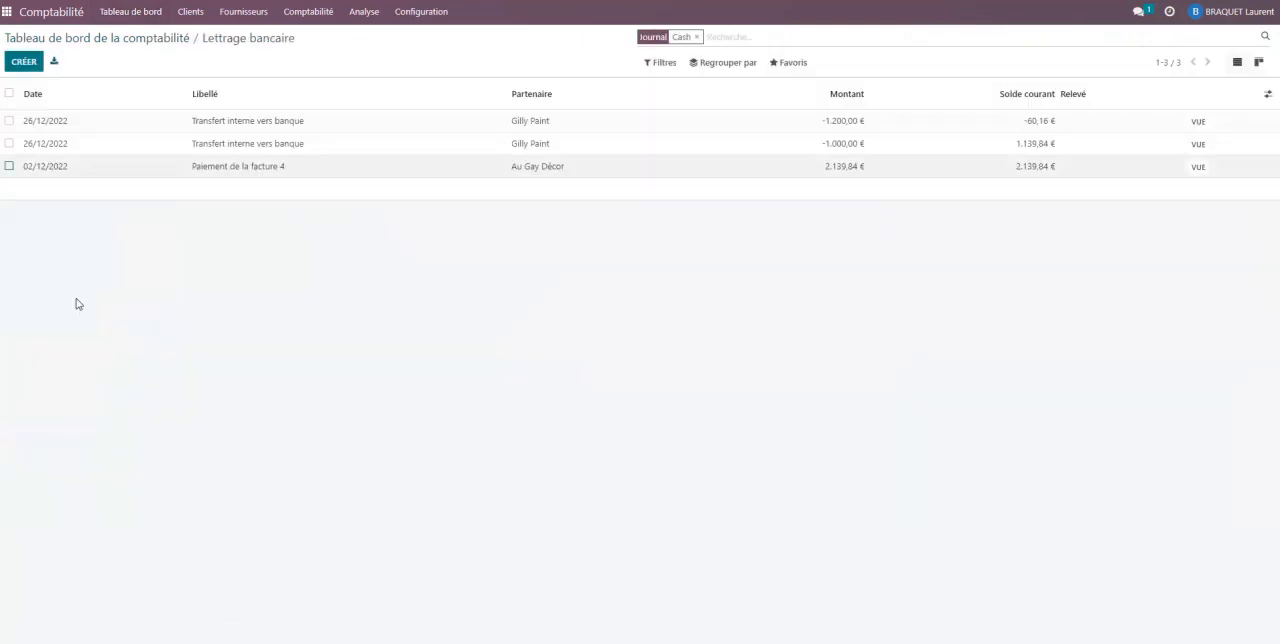
{"action": "left_click", "coordinate": [24, 61]}
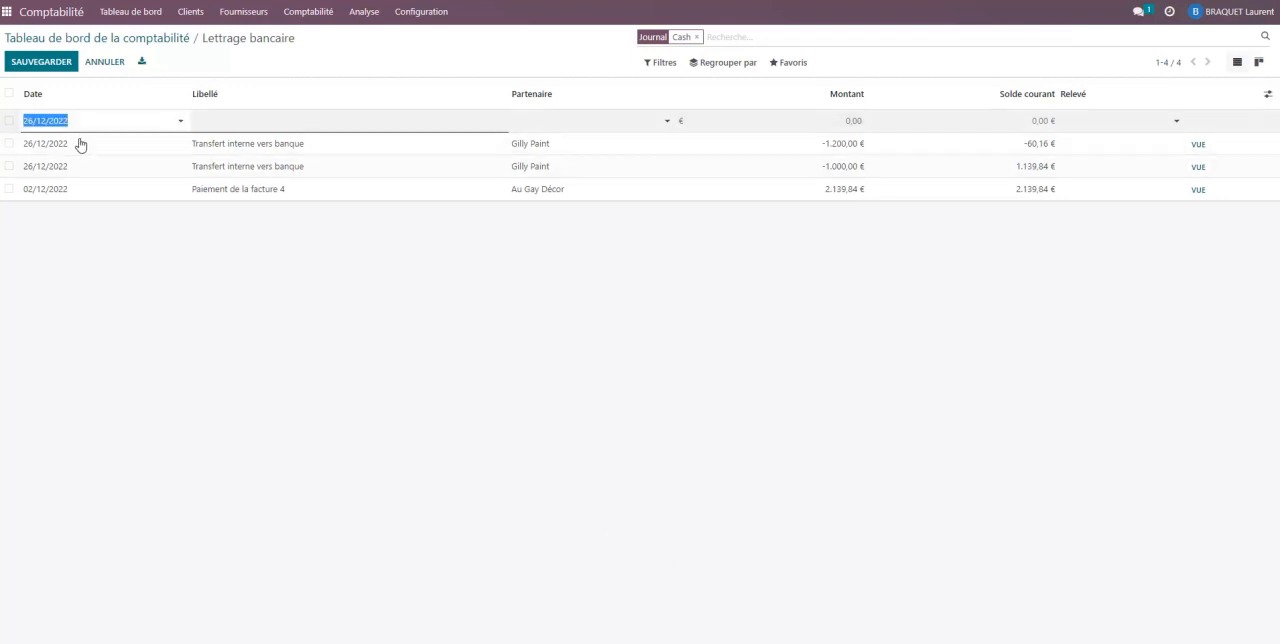
{"action": "type", "text": "17/12/202"}
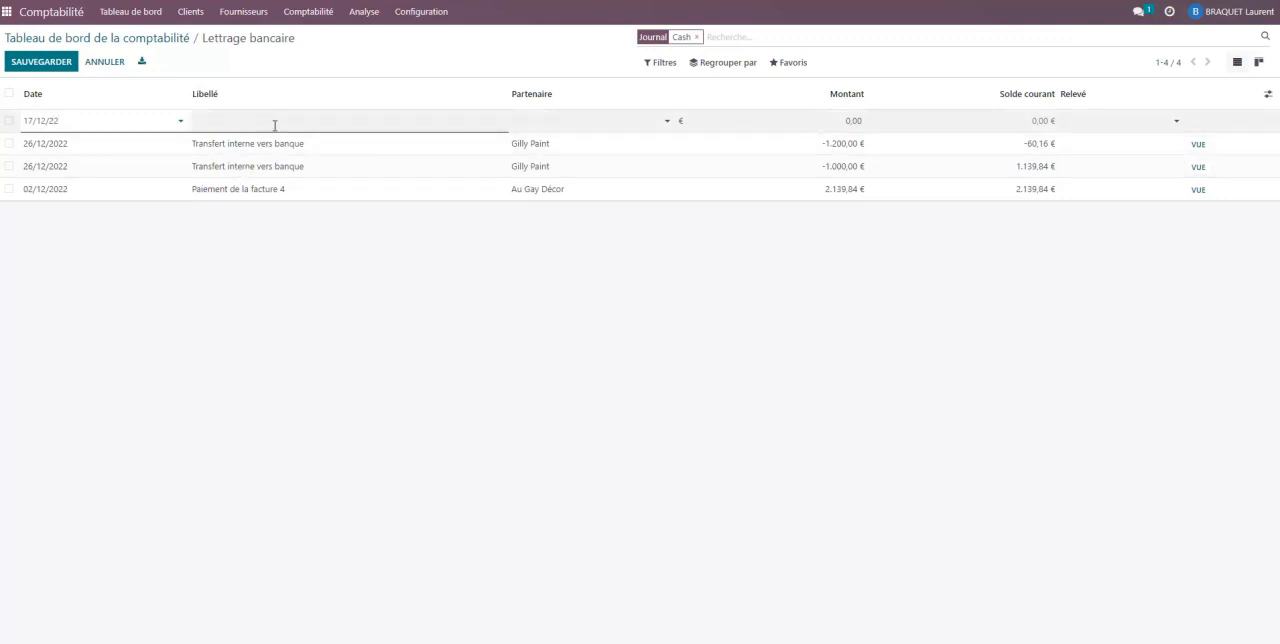
- Label the cash transaction "Paiement facture PC2", checking the document number in Doc1.pdf
{"action": "left_click", "coordinate": [275, 122]}
{"action": "type", "text": "Paiement de la facture"}
{"action": "key", "text": "ctrl+a"}
{"action": "type", "text": "z"}
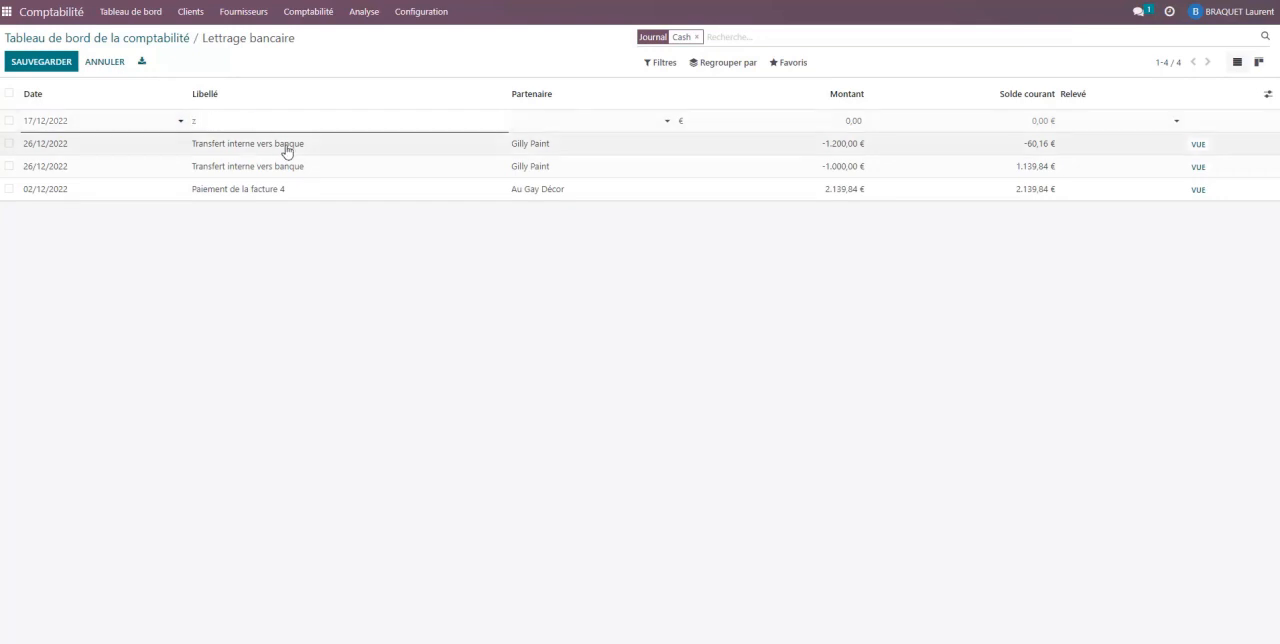
{"action": "key", "text": "BackSpace"}
{"action": "type", "text": "Paiement facture PC1"}
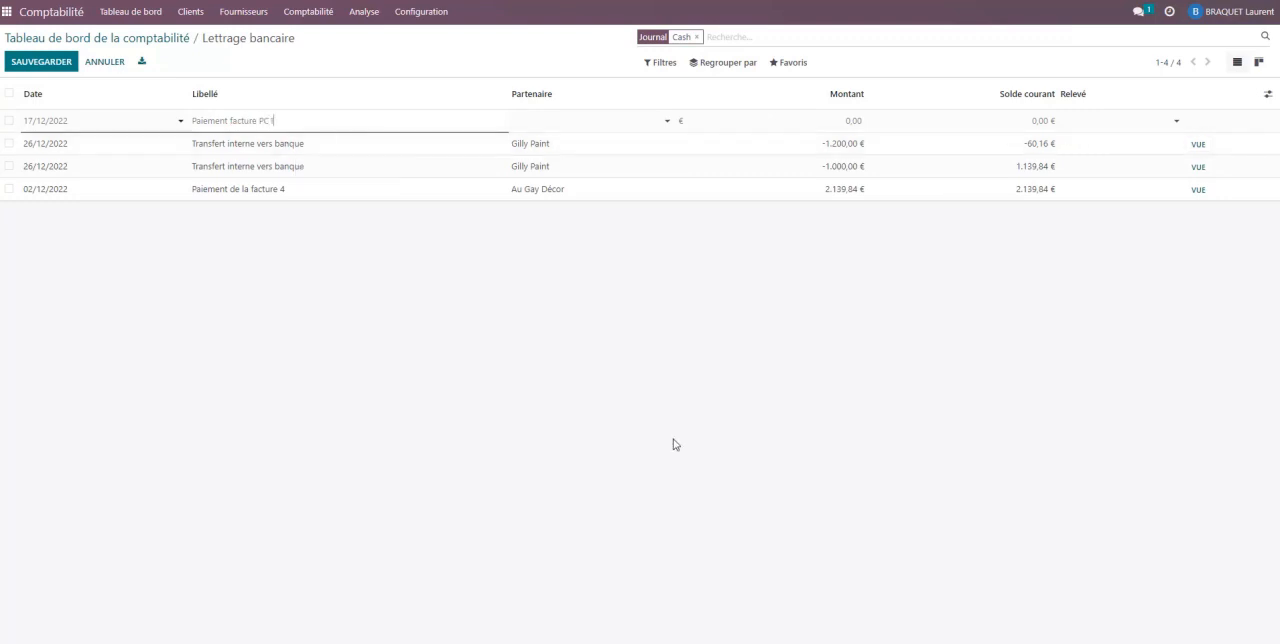
{"action": "mouse_move", "coordinate": [683, 625]}
{"action": "left_click", "coordinate": [555, 614]}
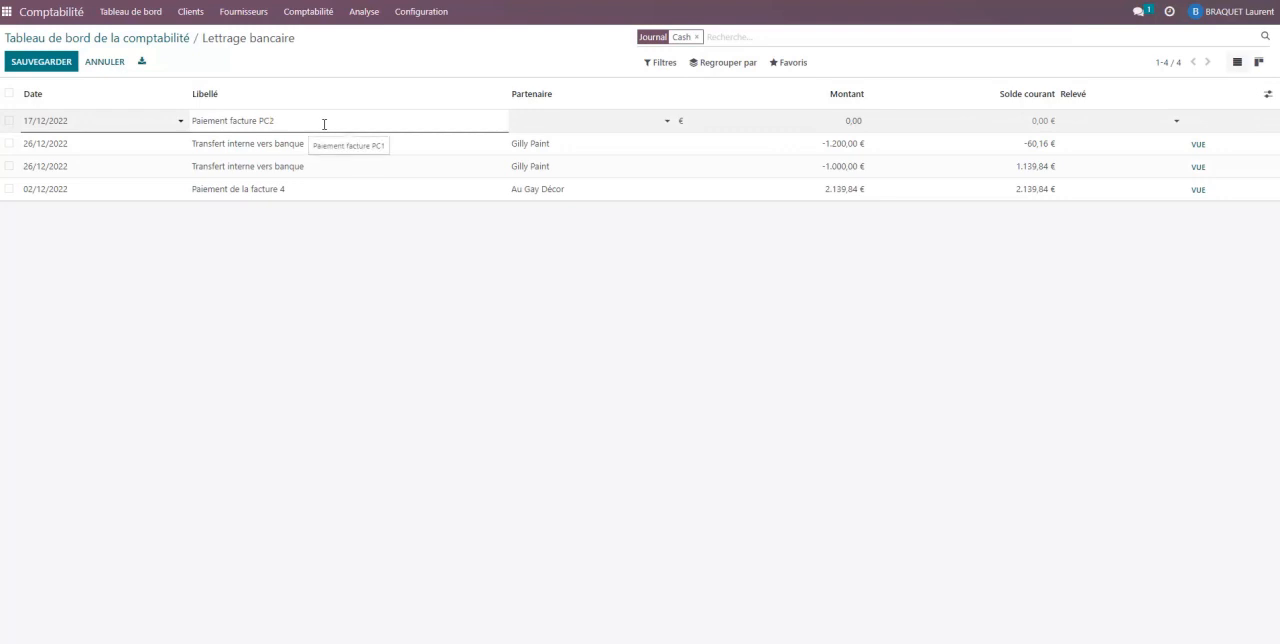
- Set the transaction's partner to Au Gay Décor and its amount to 494,90 as shown in Doc1.pdf, and save it
{"action": "left_click", "coordinate": [591, 120]}
{"action": "left_click", "coordinate": [554, 158]}
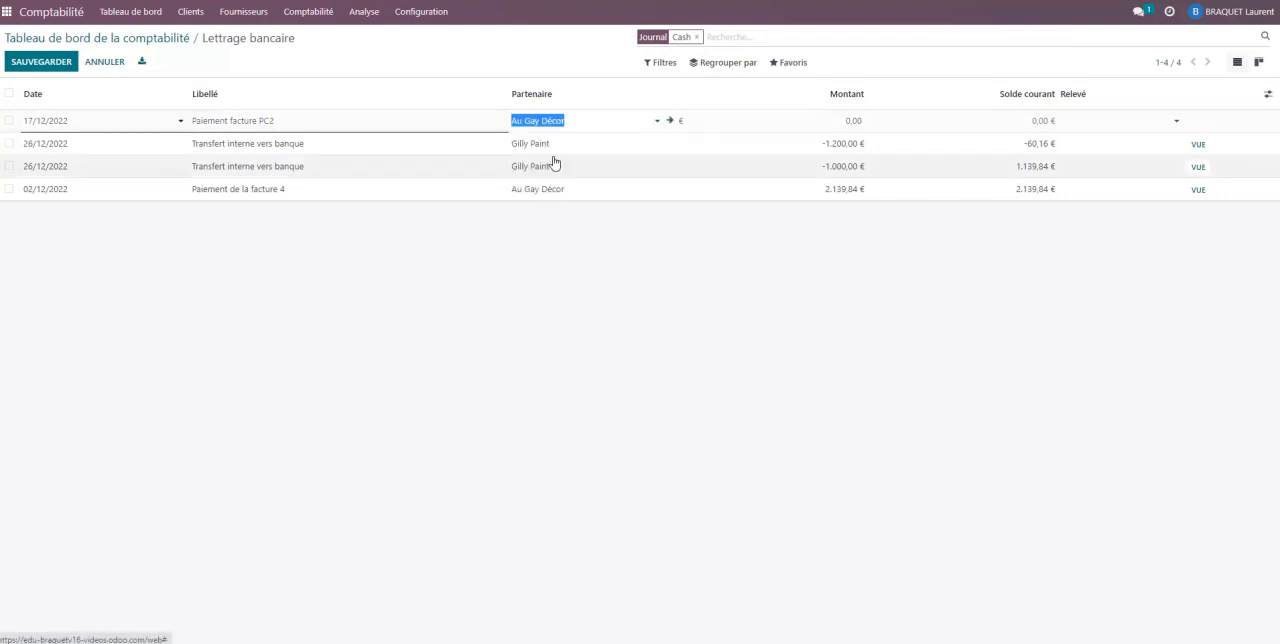
{"action": "mouse_move", "coordinate": [443, 590]}
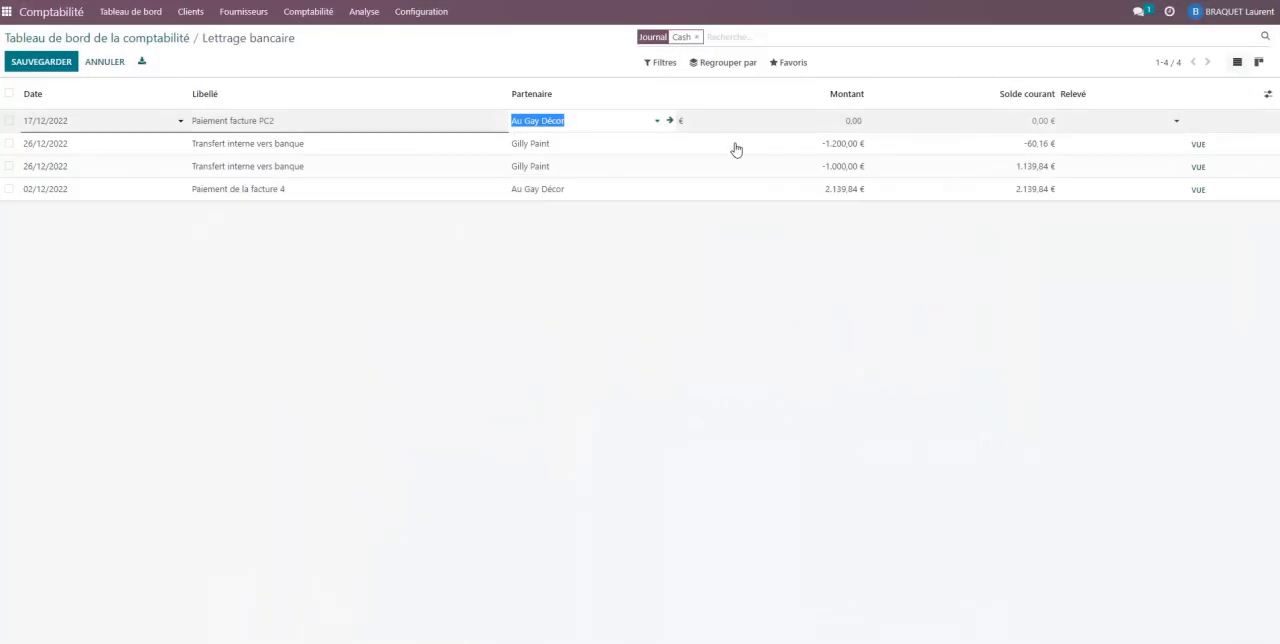
{"action": "left_click", "coordinate": [780, 121]}
{"action": "double_click", "coordinate": [850, 120]}
{"action": "type", "text": "494,90"}
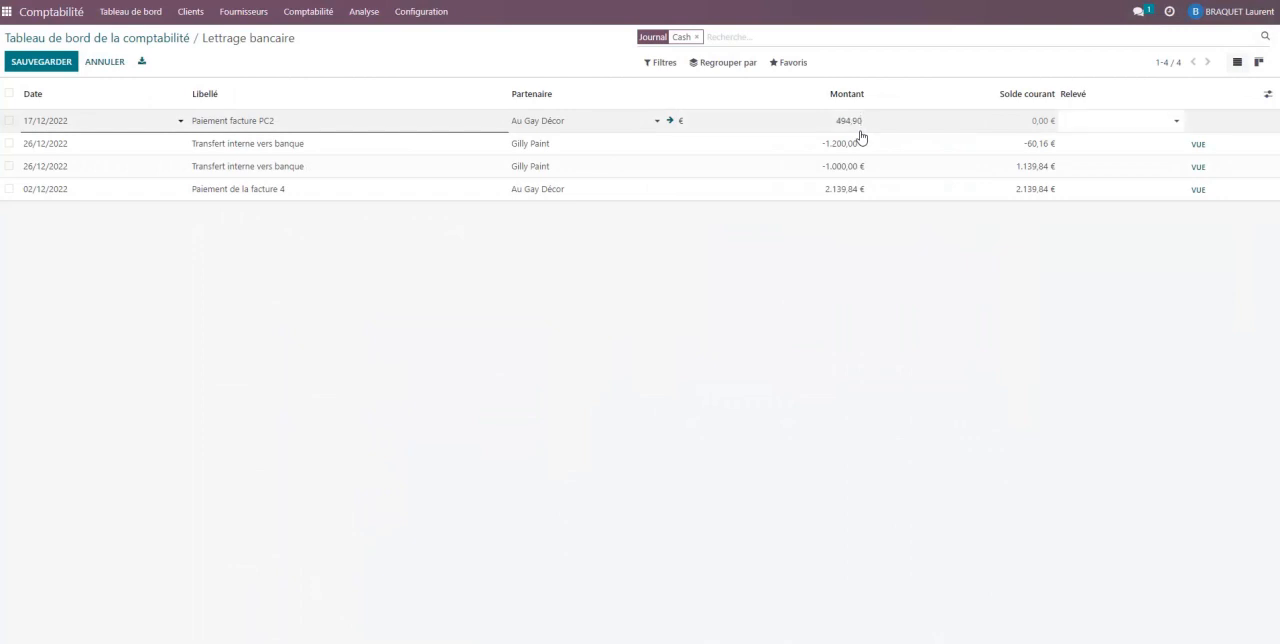
{"action": "key", "text": "Return"}
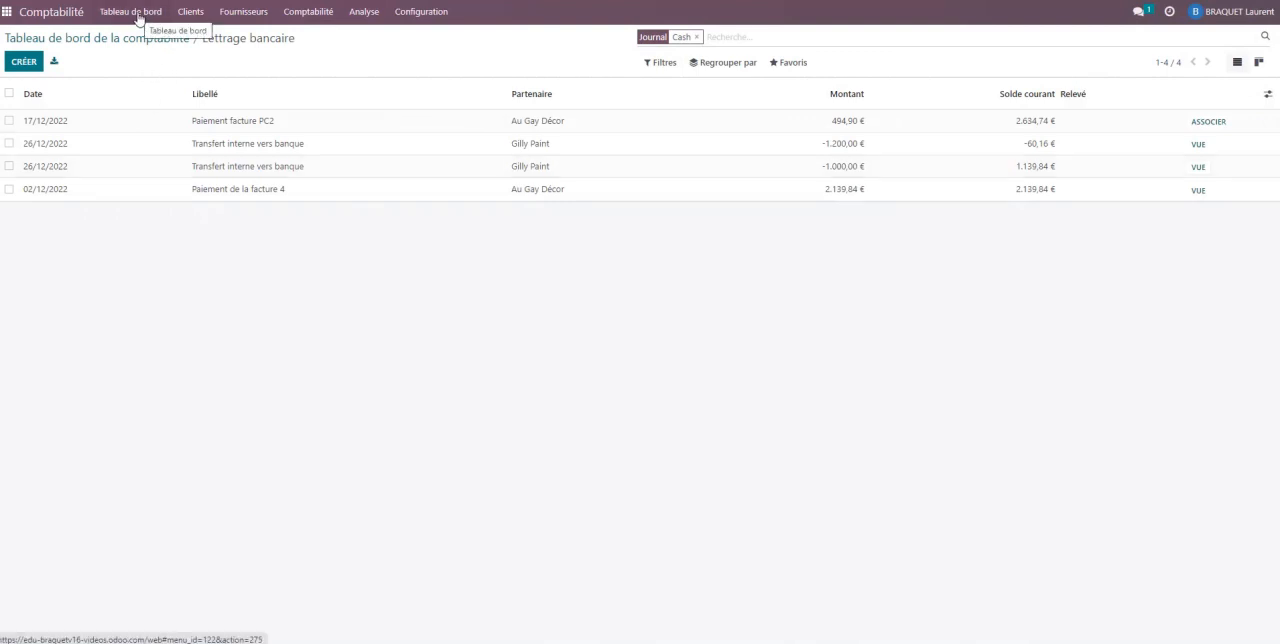
- Open the reconciliation of the outstanding Cash transaction and compare the proposed match with ticket 6 in Doc1.pdf
{"action": "left_click", "coordinate": [137, 14]}
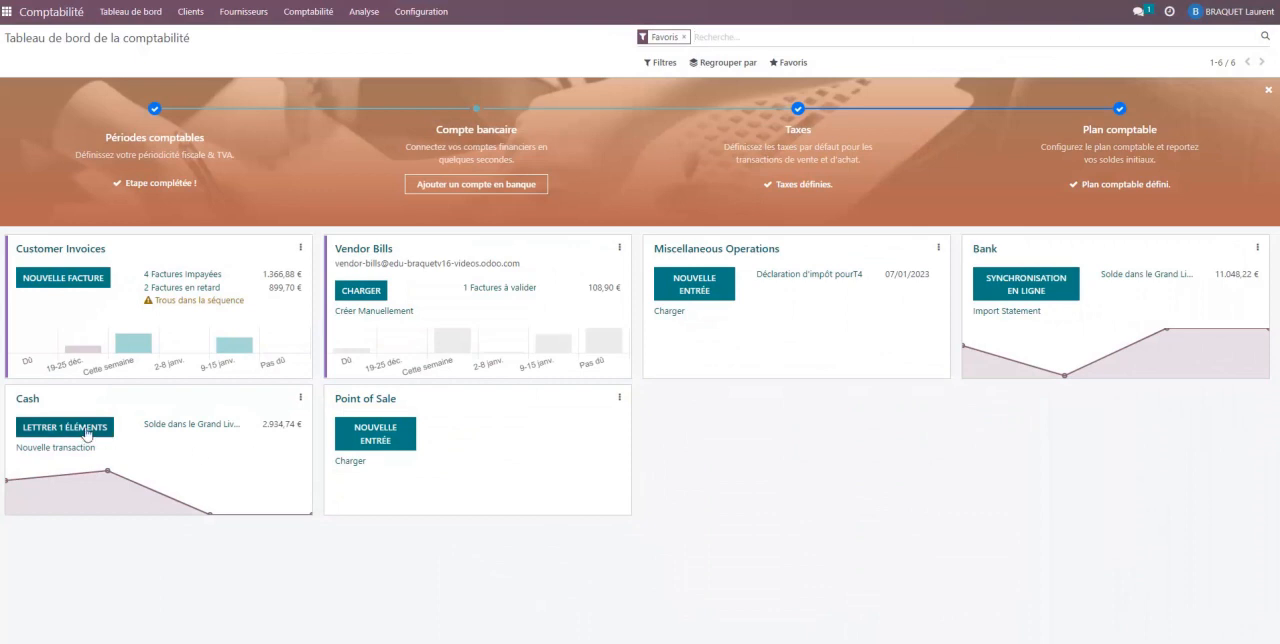
{"action": "left_click", "coordinate": [86, 430]}
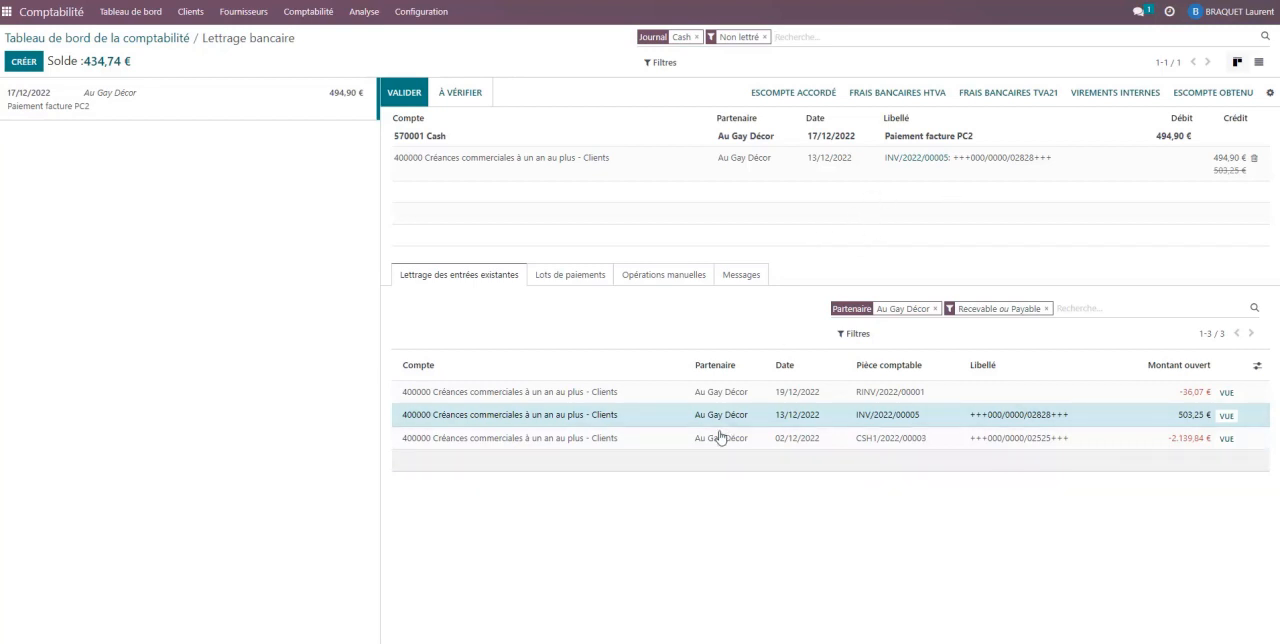
{"action": "mouse_move", "coordinate": [595, 615]}
{"action": "left_click", "coordinate": [546, 629]}
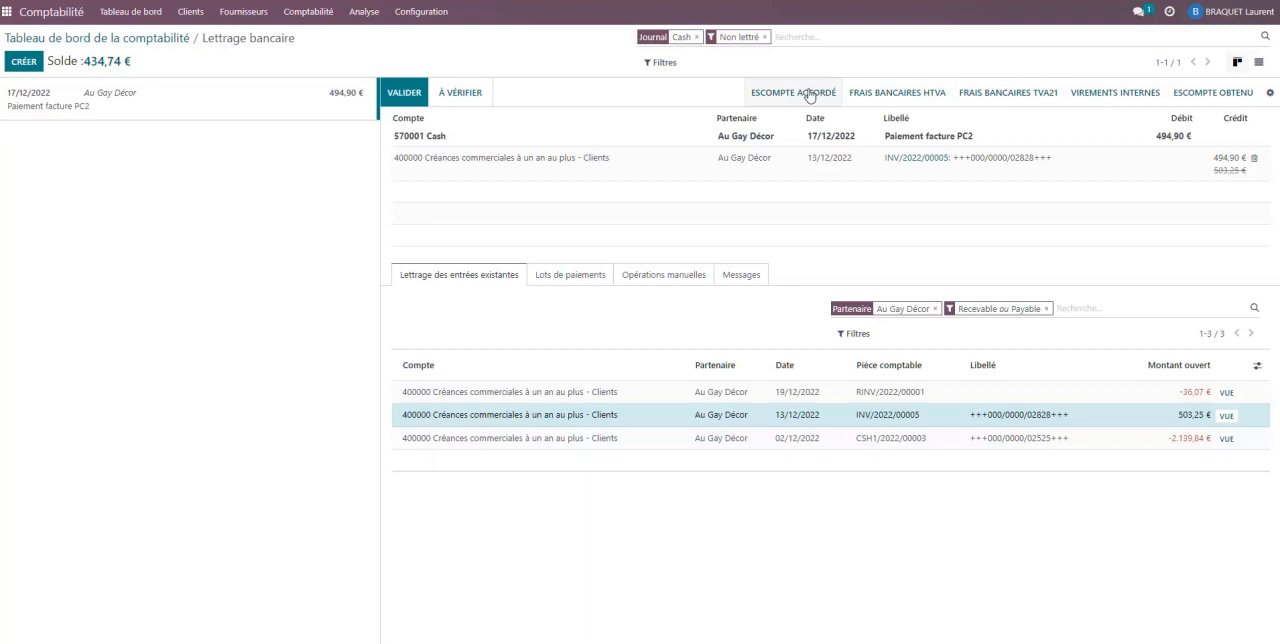
- Add an Escompte accordé write-off of 8,35 to the Au Gay Décor cash payment and validate the reconciliation
{"action": "left_click", "coordinate": [414, 16]}
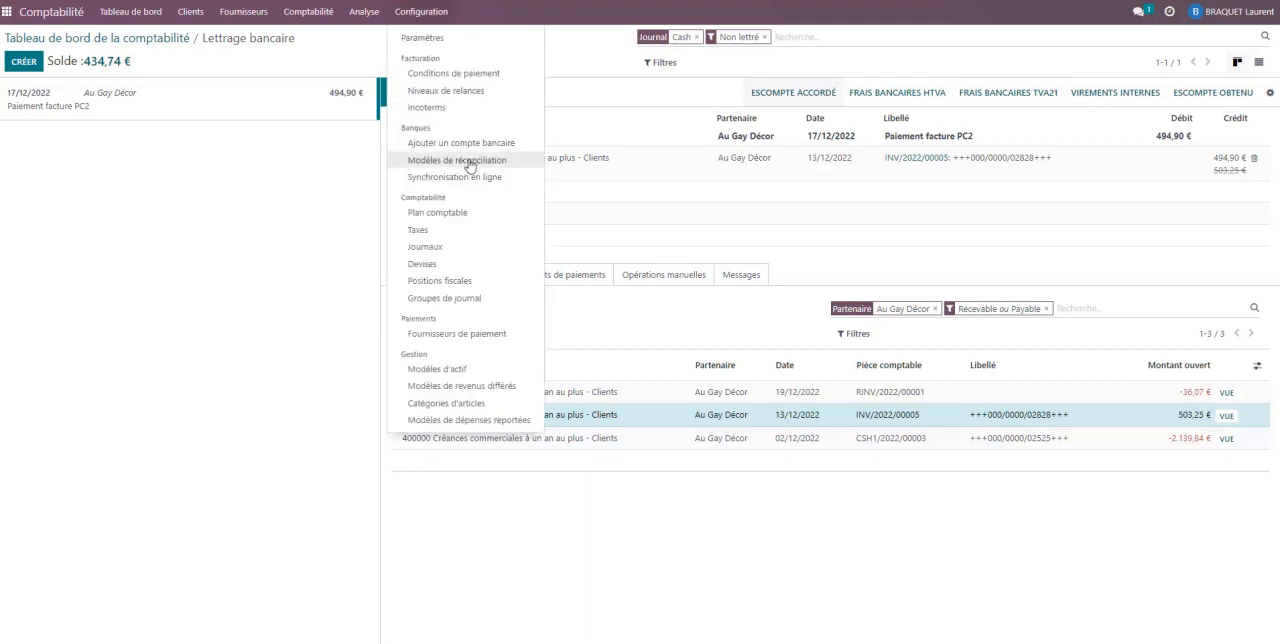
{"action": "left_click", "coordinate": [782, 97]}
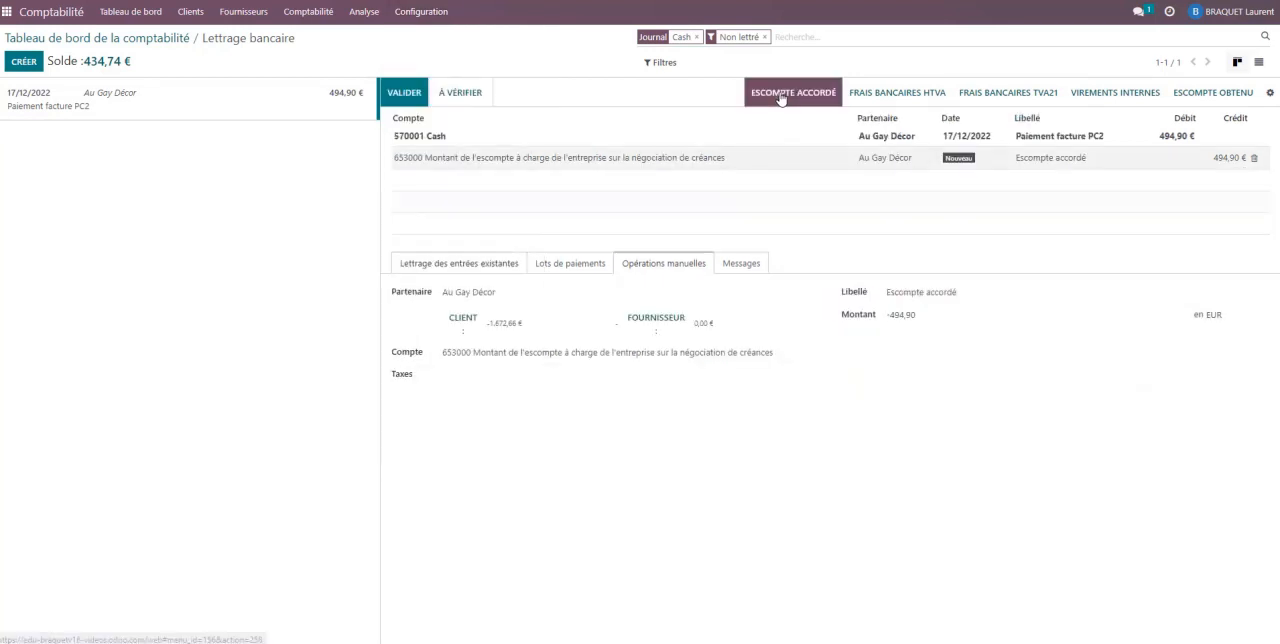
{"action": "mouse_move", "coordinate": [900, 314]}
{"action": "left_mouse_down"}
{"action": "mouse_move", "coordinate": [925, 314]}
{"action": "mouse_move", "coordinate": [880, 306]}
{"action": "left_mouse_up"}
{"action": "type", "text": "8"}
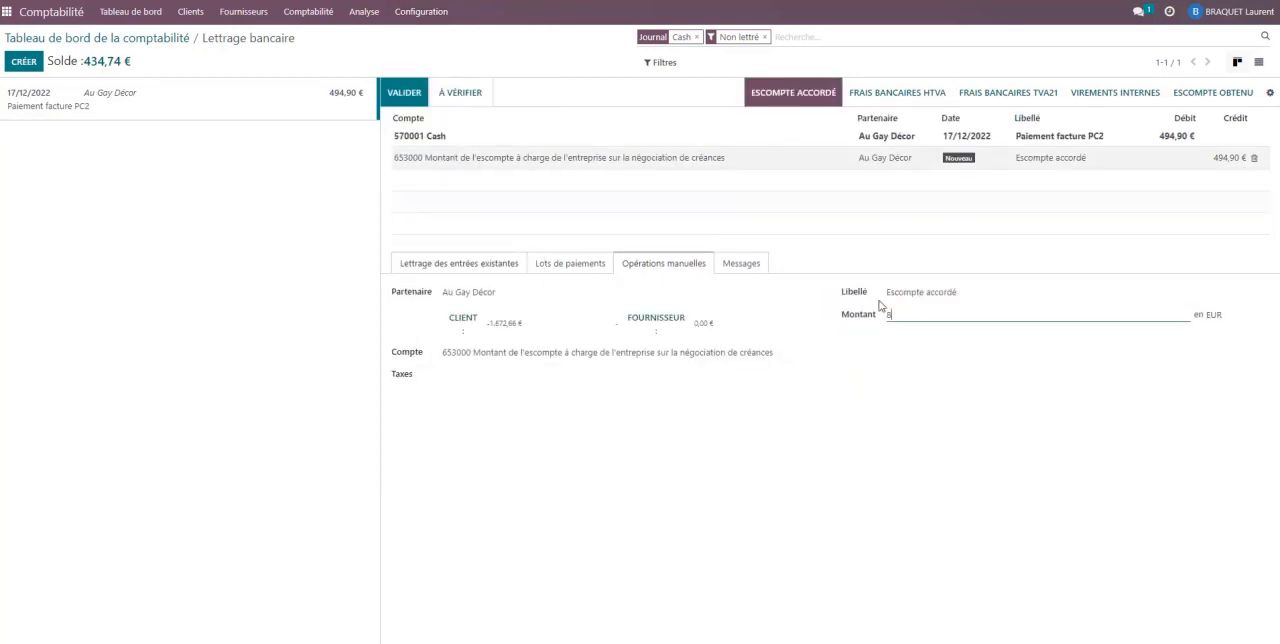
{"action": "type", "text": ",35"}
{"action": "left_click", "coordinate": [916, 277]}
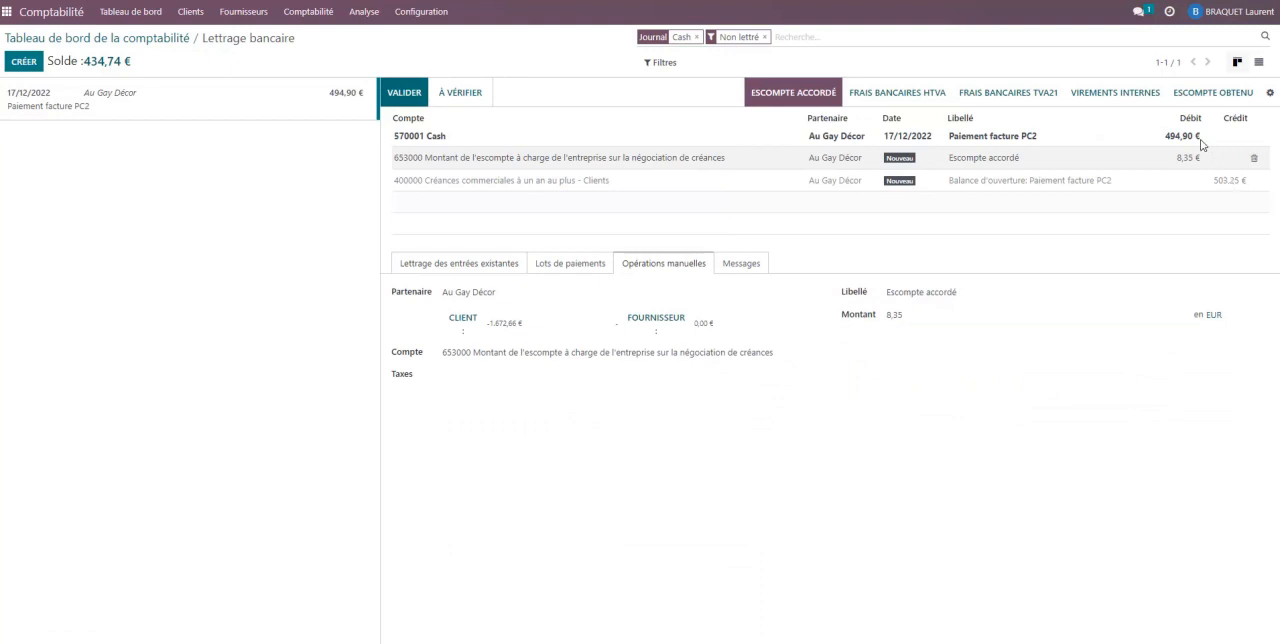
{"action": "left_click", "coordinate": [403, 93]}
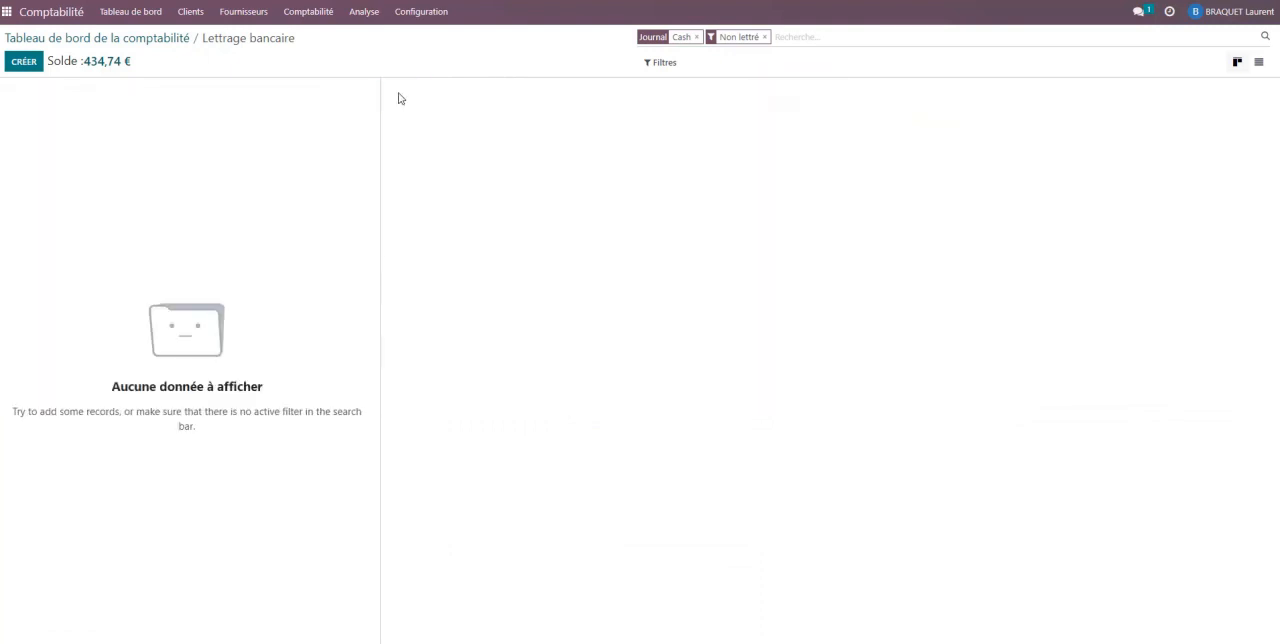
- Open customer invoice INV/2022/00005 and allocate the outstanding credit CSH1/2022/00004 to it
{"action": "left_click", "coordinate": [121, 14]}
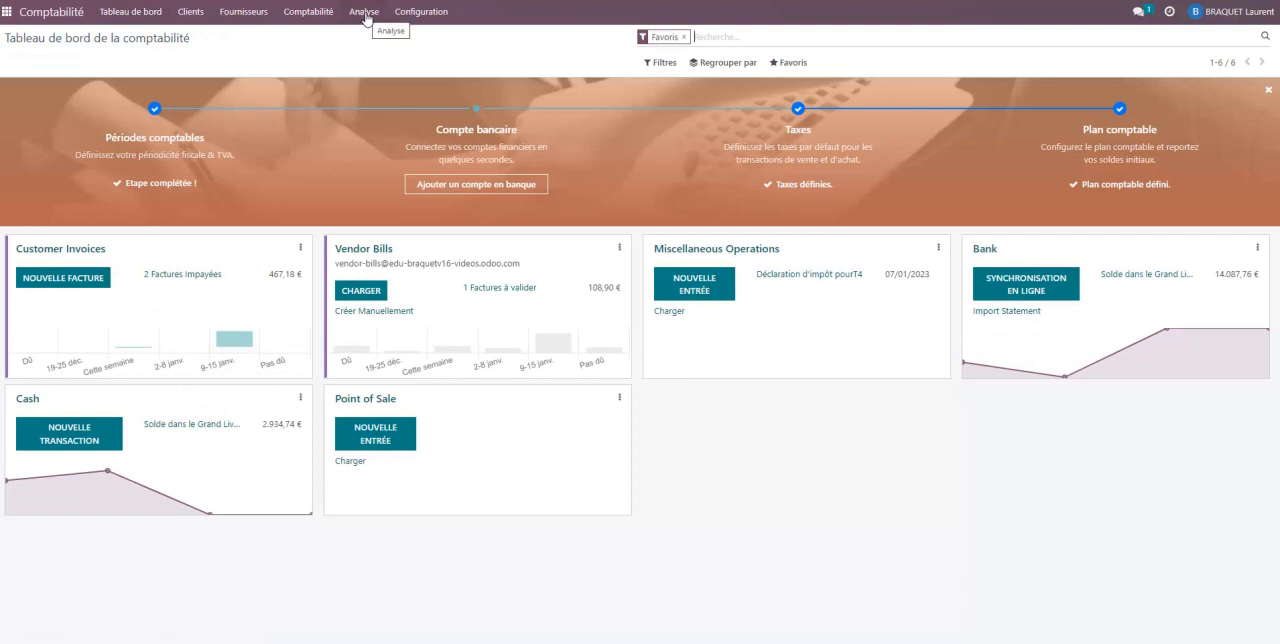
{"action": "left_click", "coordinate": [190, 14]}
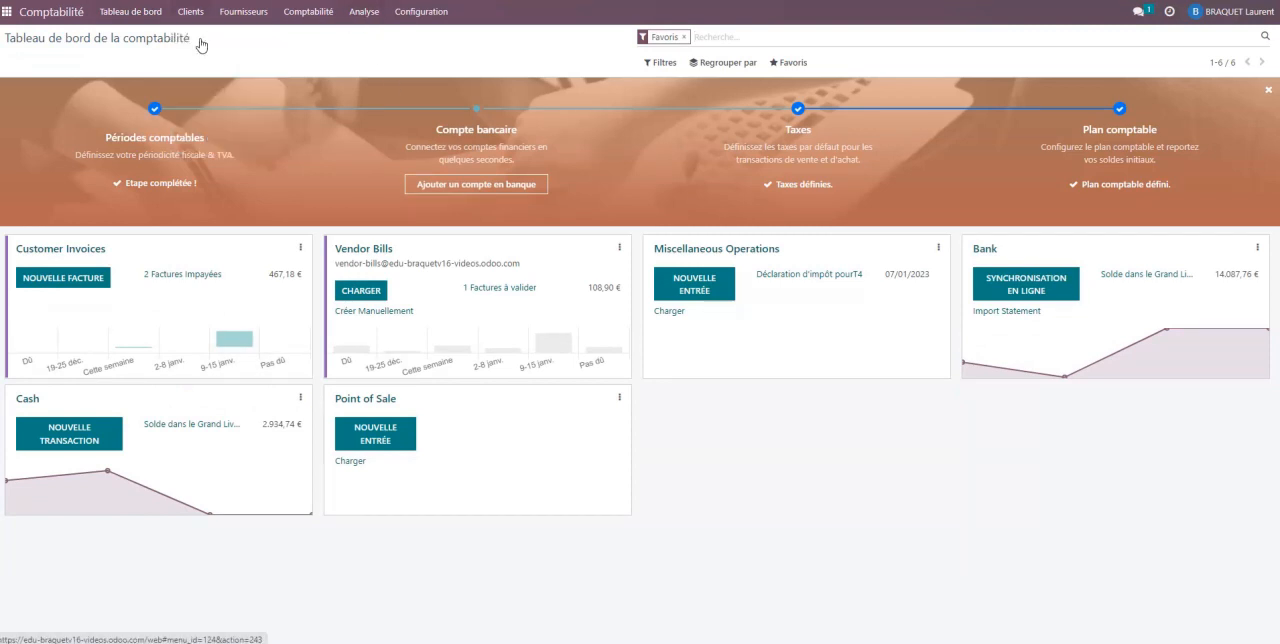
{"action": "left_click", "coordinate": [200, 40]}
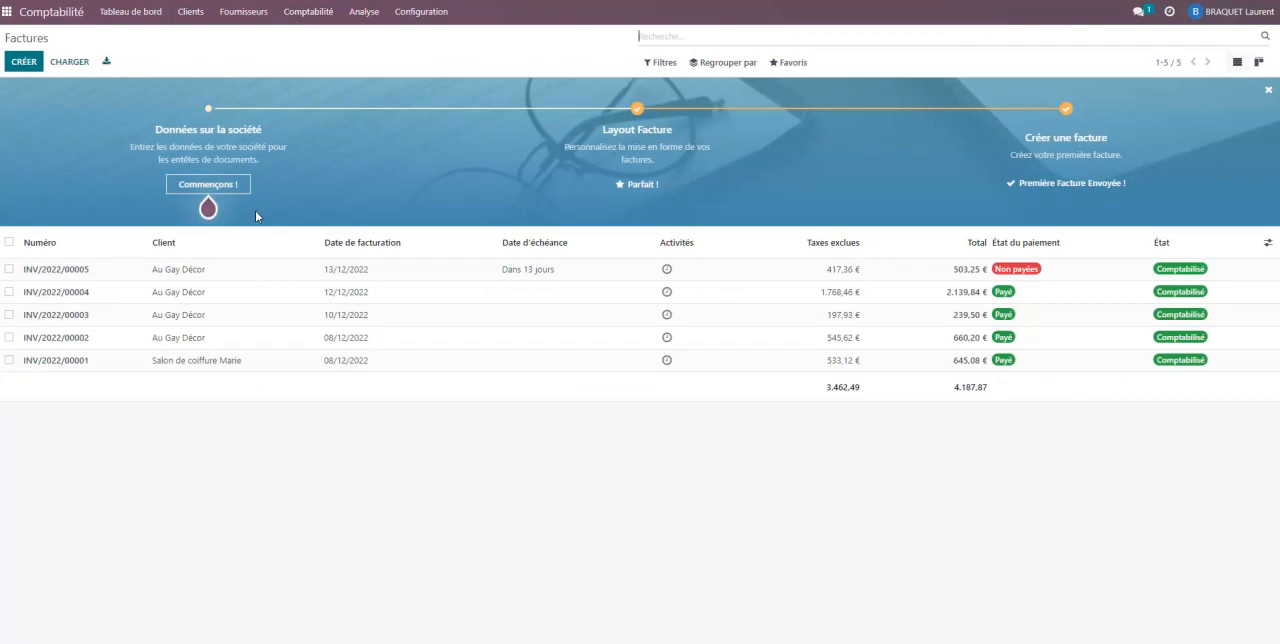
{"action": "left_click", "coordinate": [349, 272]}
{"action": "scroll", "coordinate": [440, 410], "scroll_direction": "down", "scroll_amount": 1}
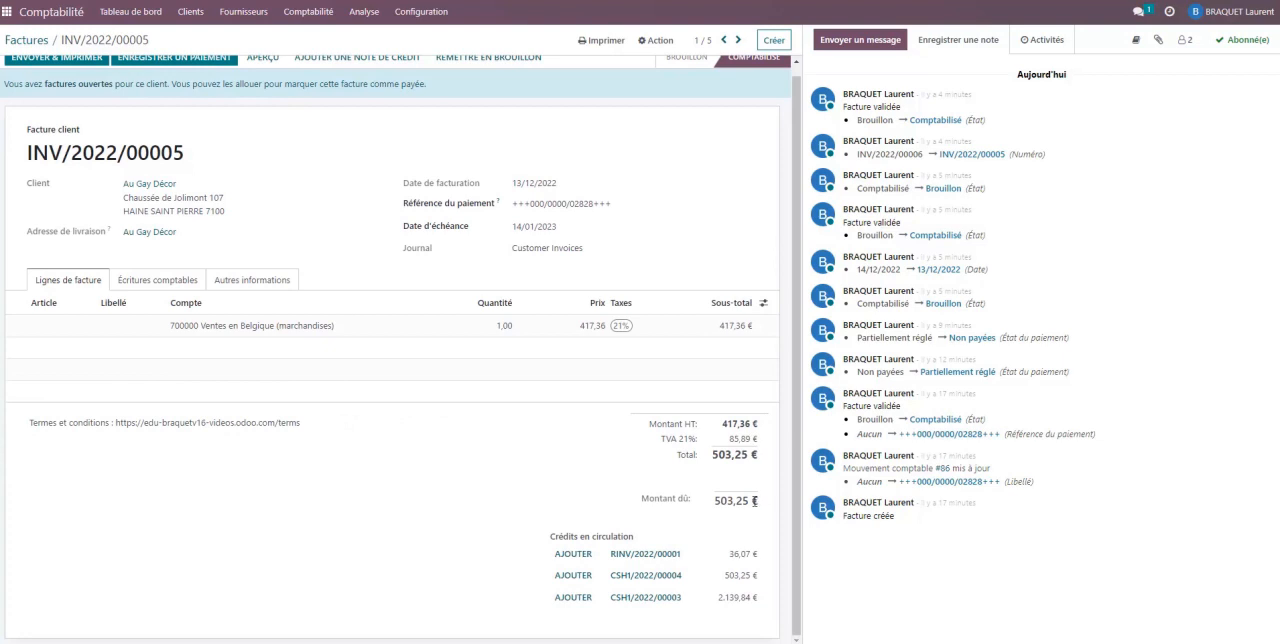
{"action": "left_click", "coordinate": [575, 577]}
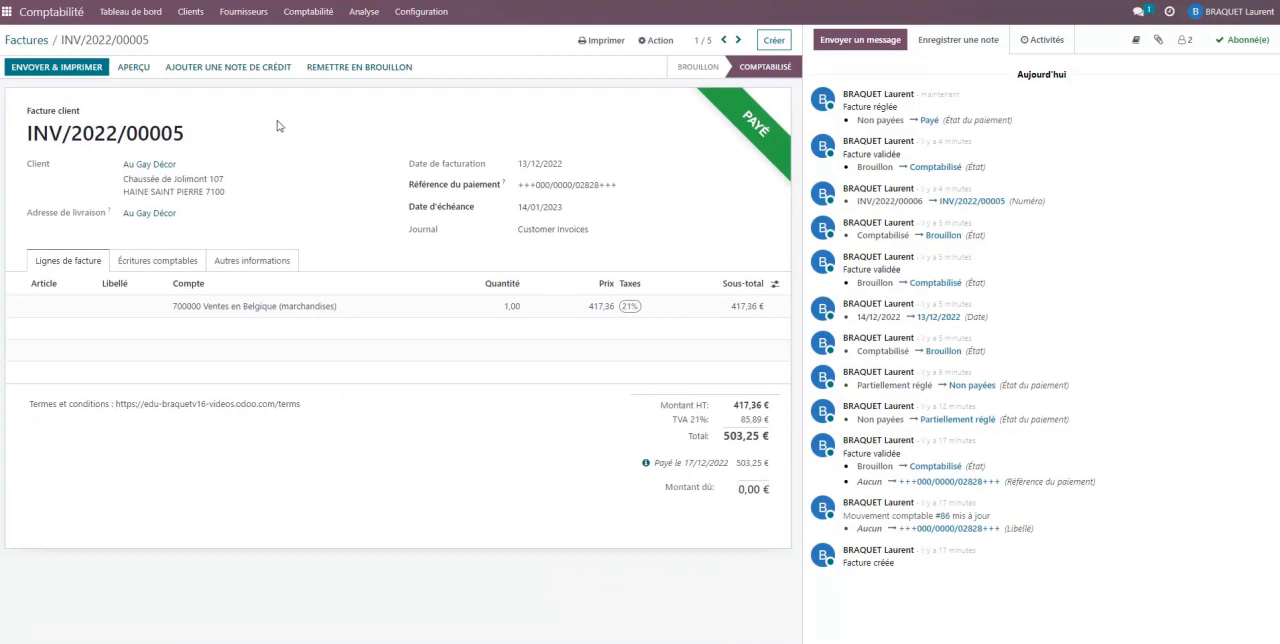
- Open the partner ledger (Livre des tiers) and examine the Au Gay Décor entries
{"action": "left_click", "coordinate": [372, 15]}
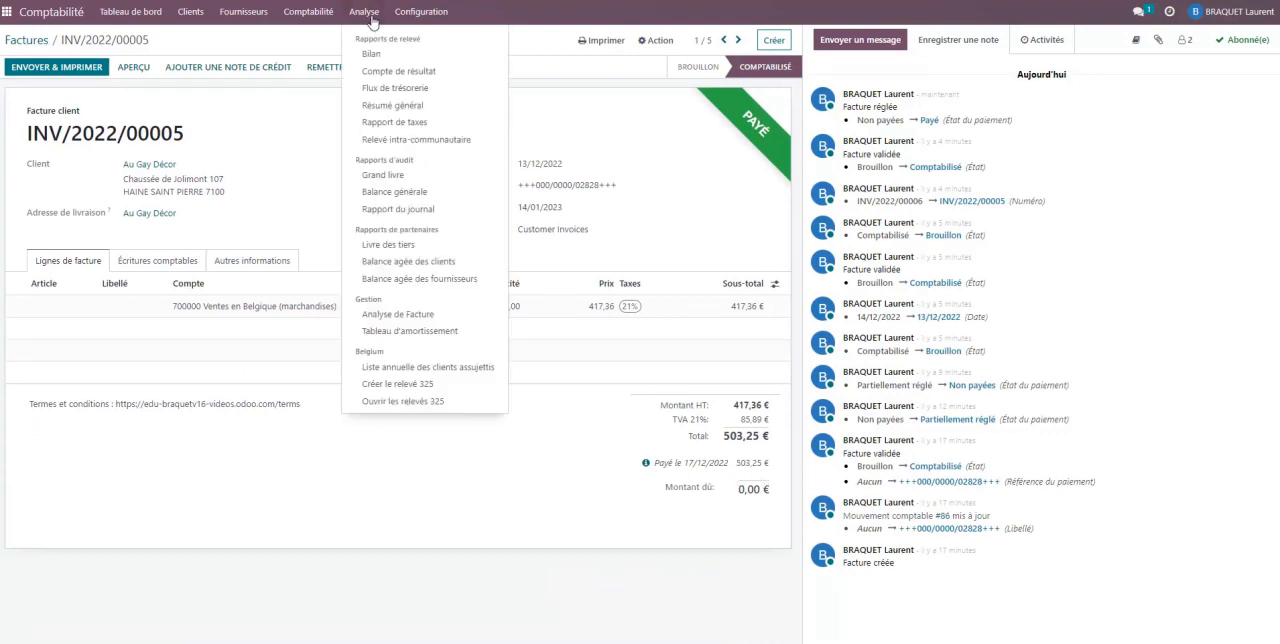
{"action": "left_click", "coordinate": [398, 245]}
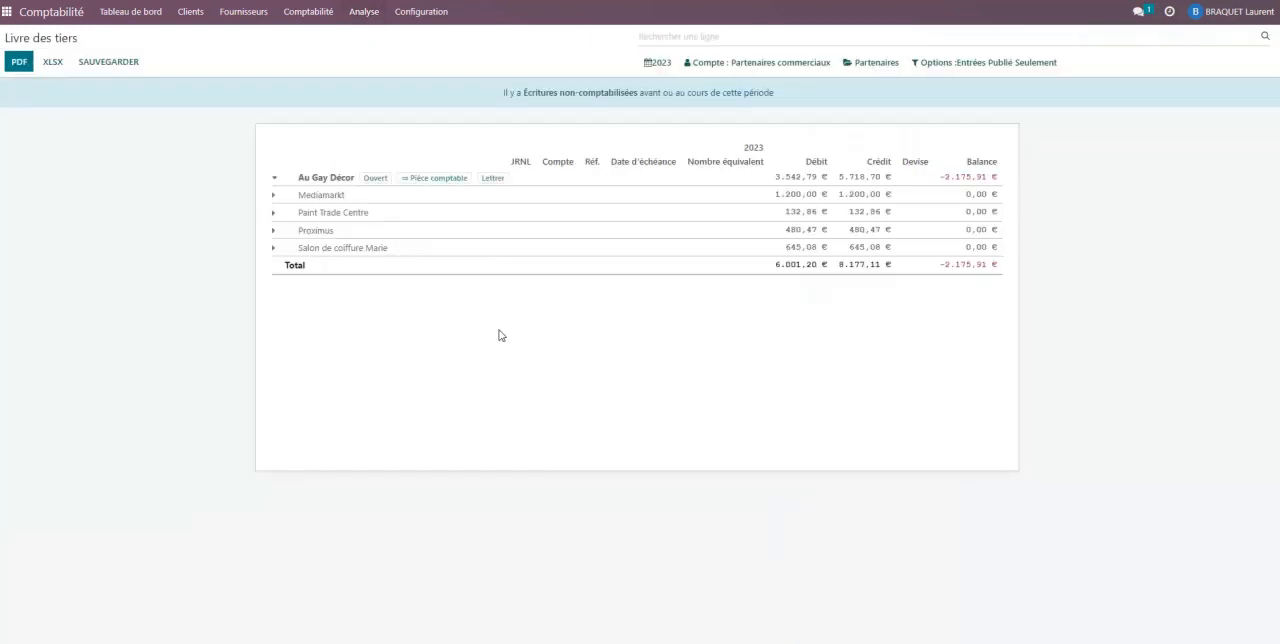
{"action": "left_click", "coordinate": [277, 179]}
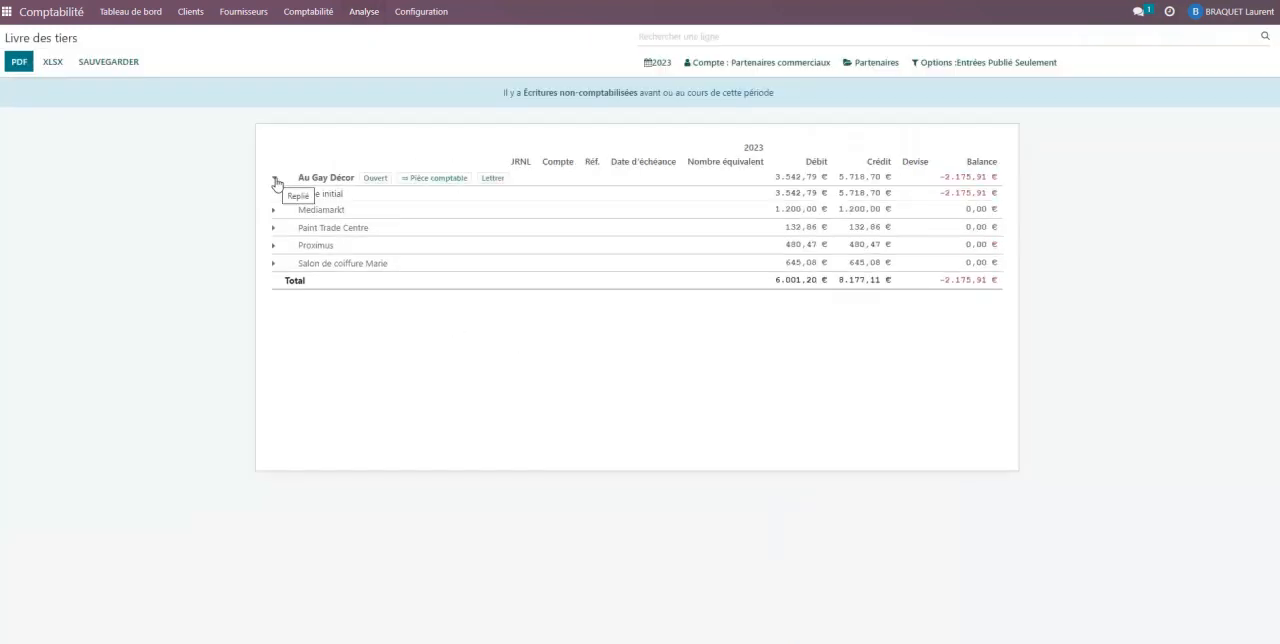
{"action": "left_click", "coordinate": [280, 180]}
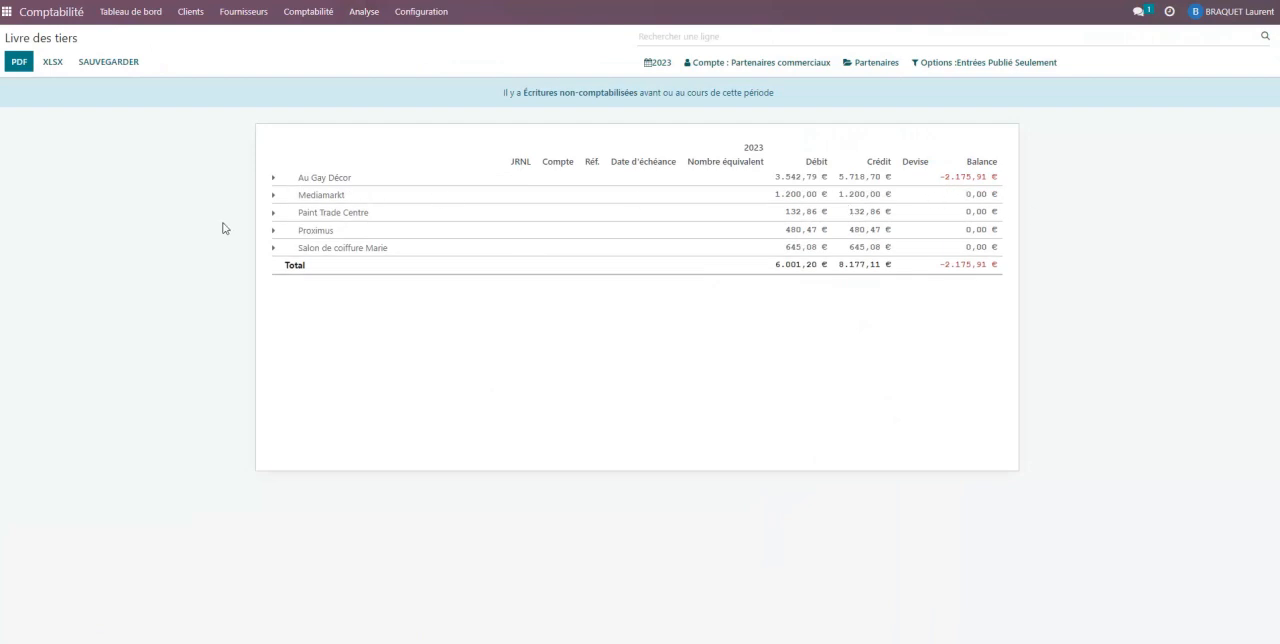
{"action": "left_click", "coordinate": [275, 179]}
{"action": "left_click", "coordinate": [276, 181]}
- Open the draft vendor bill BILL/2023/01/0001 and set its supplier to Mediamarkt
{"action": "left_click", "coordinate": [134, 13]}
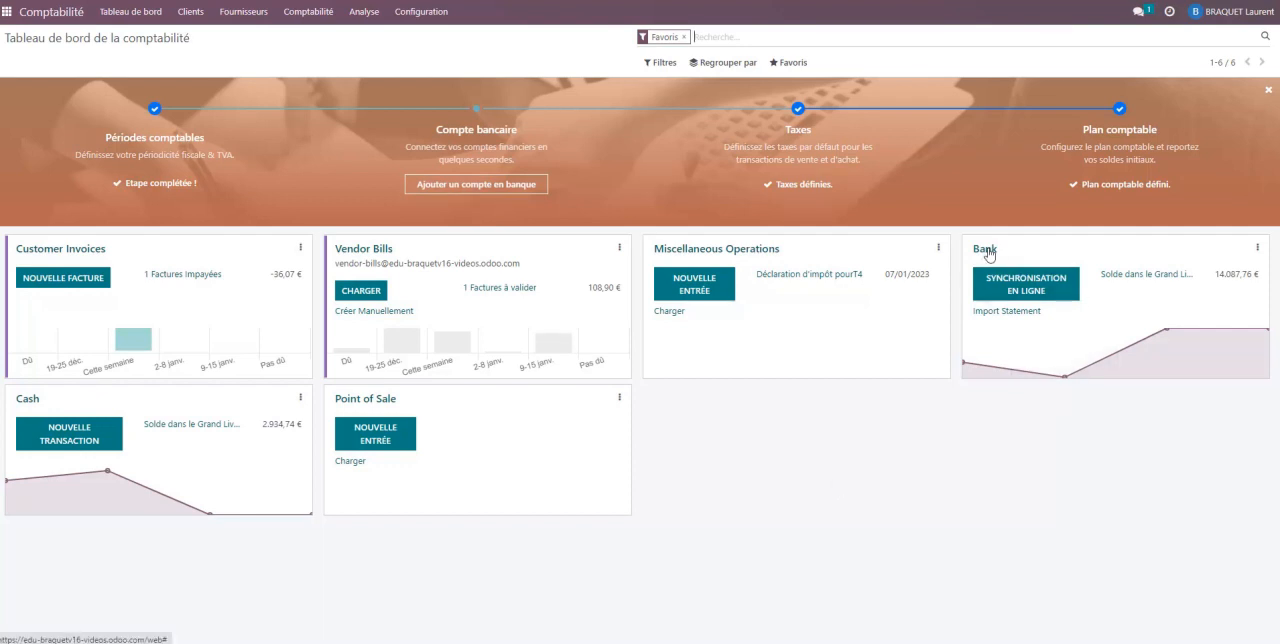
{"action": "left_click", "coordinate": [239, 14]}
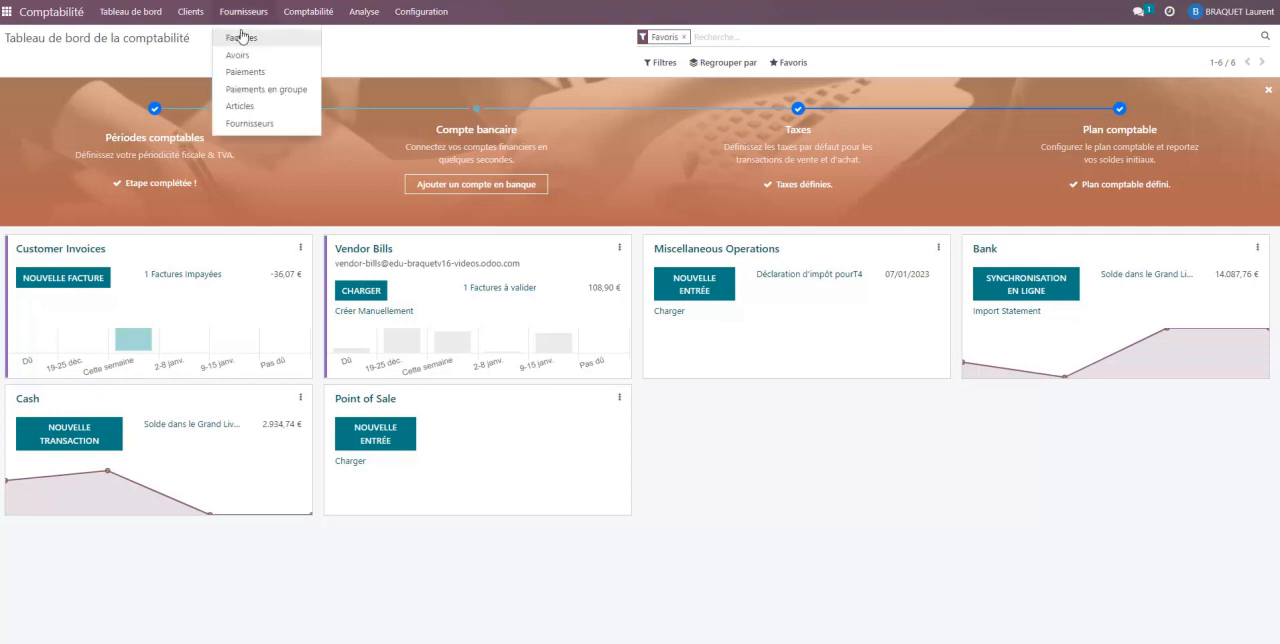
{"action": "left_click", "coordinate": [242, 43]}
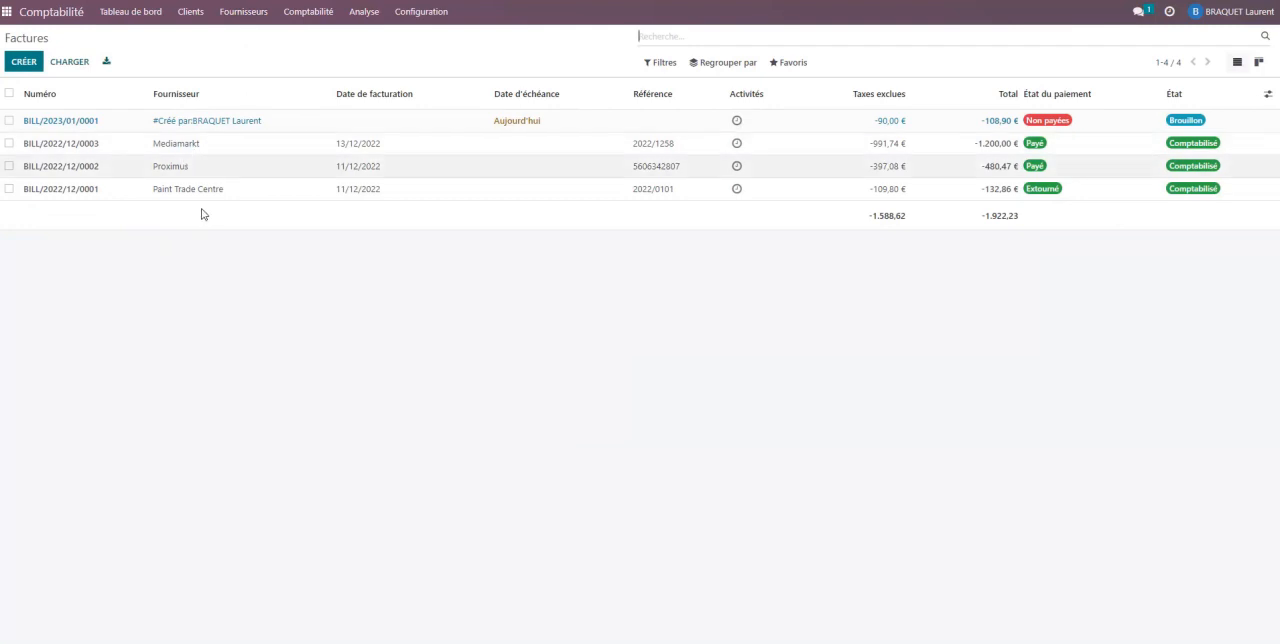
{"action": "left_click", "coordinate": [207, 125]}
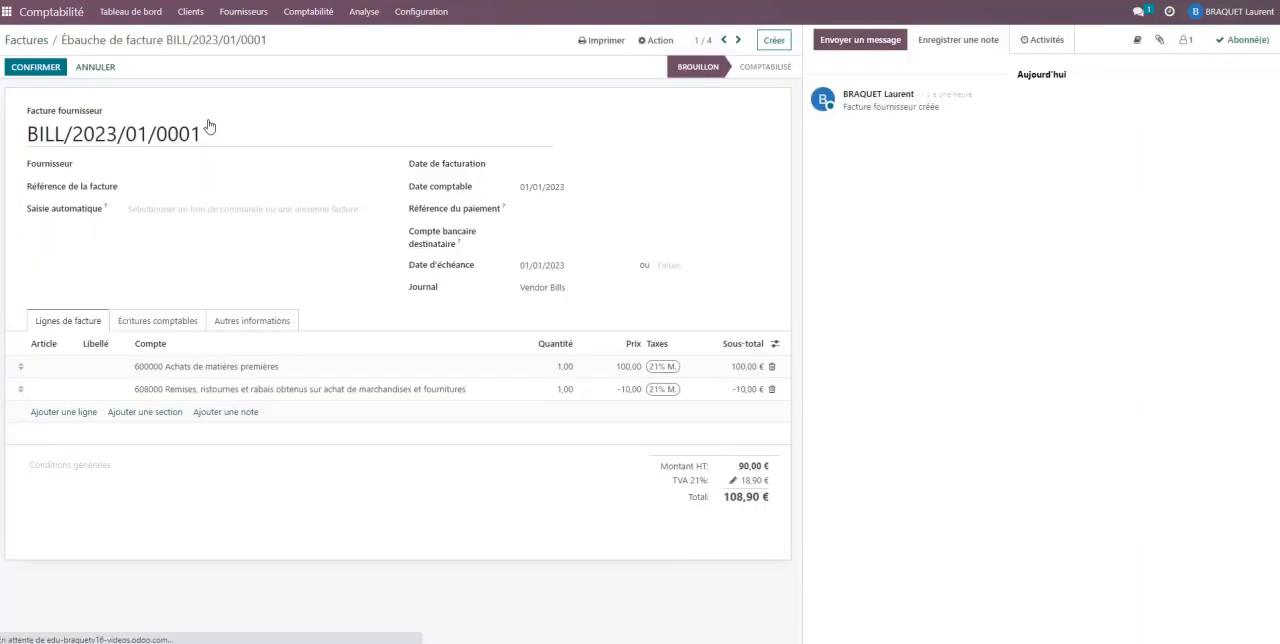
{"action": "left_click", "coordinate": [177, 164]}
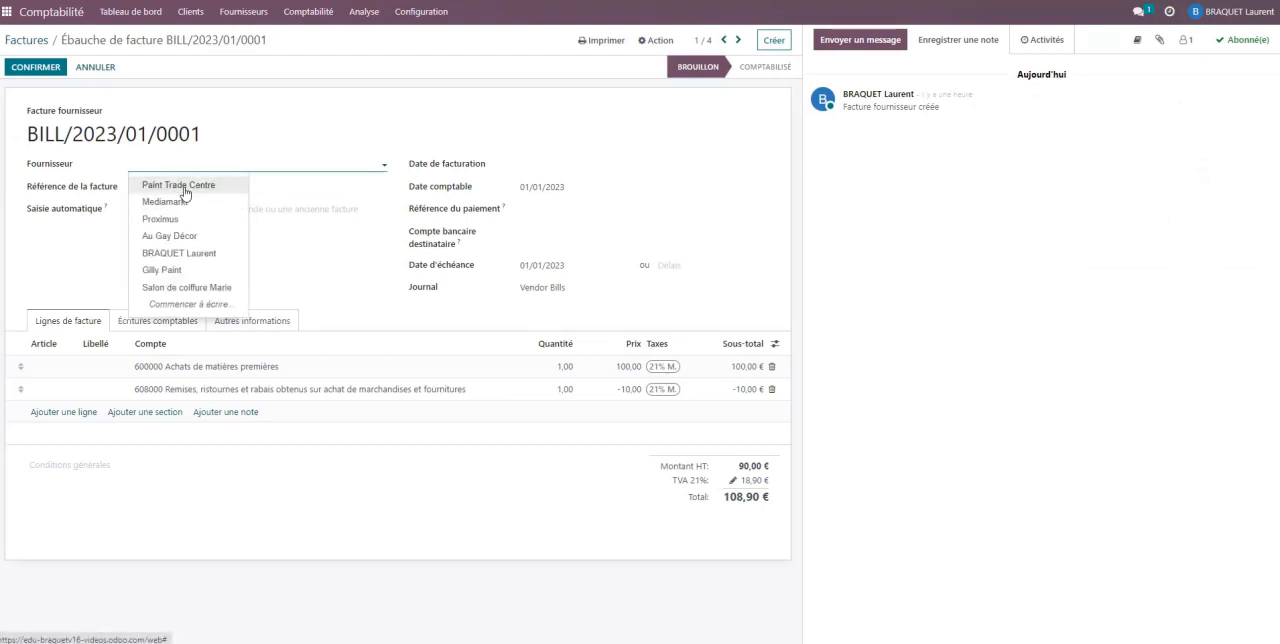
{"action": "left_click", "coordinate": [183, 201]}
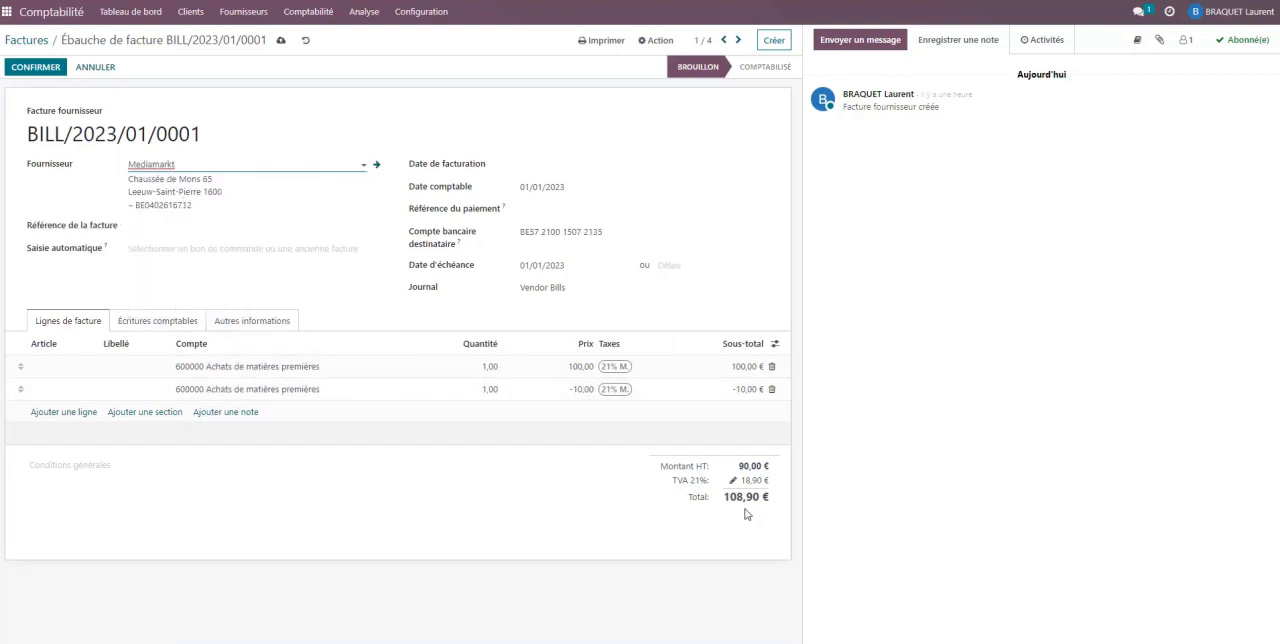
- Set the Mediamarkt bill's invoice date to 28/12/2022 and confirm the bill
{"action": "left_click", "coordinate": [35, 68]}
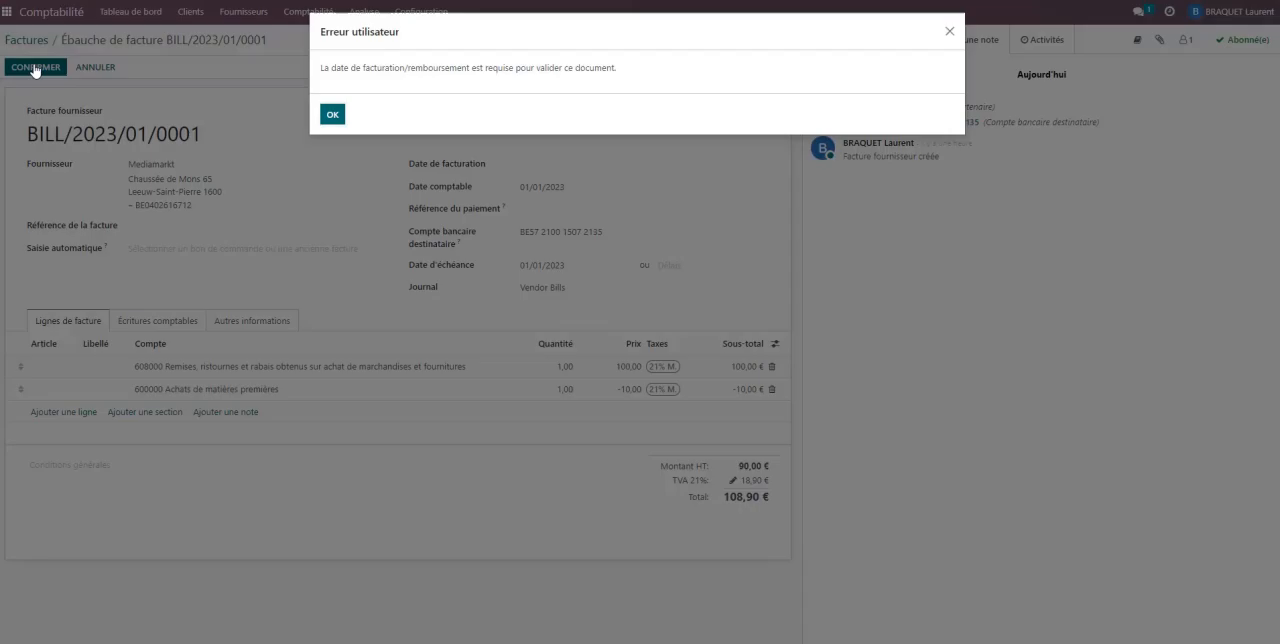
{"action": "left_click", "coordinate": [338, 118]}
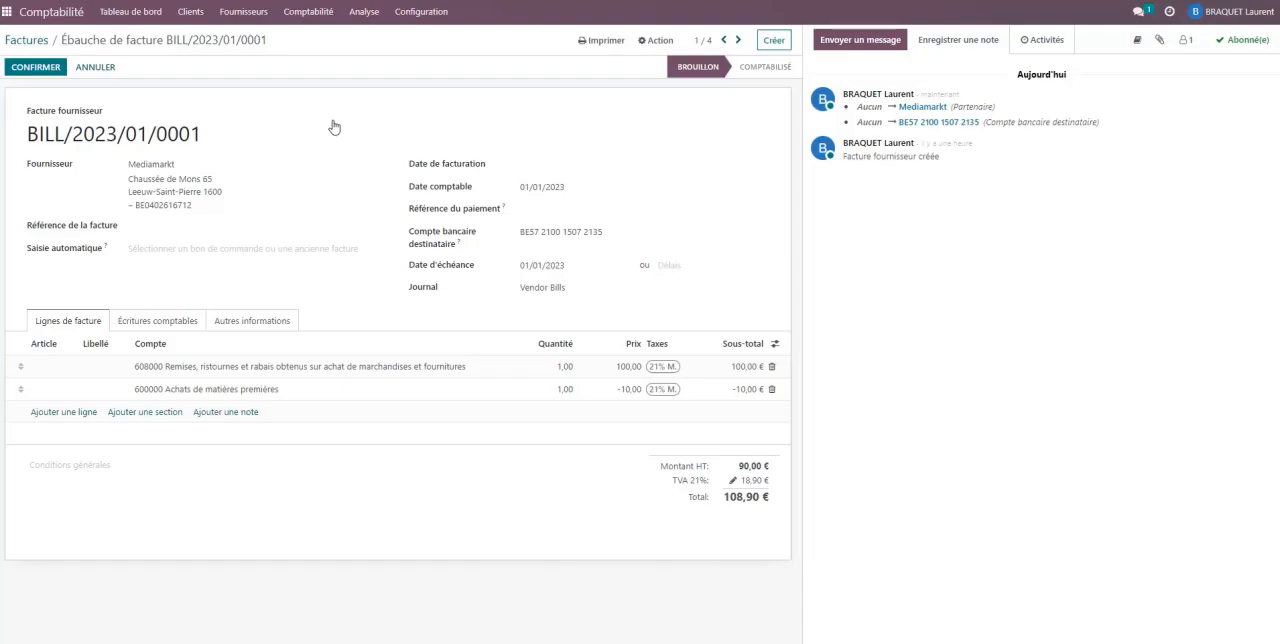
{"action": "left_click", "coordinate": [551, 165]}
{"action": "left_click", "coordinate": [531, 188]}
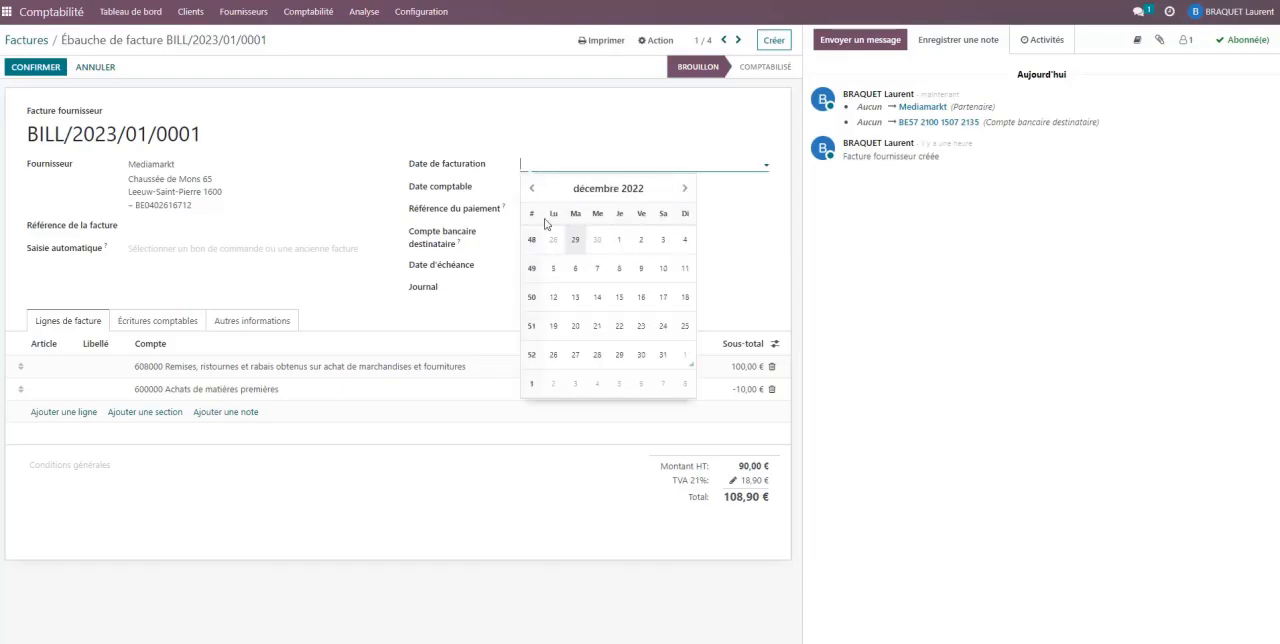
{"action": "left_click", "coordinate": [597, 354]}
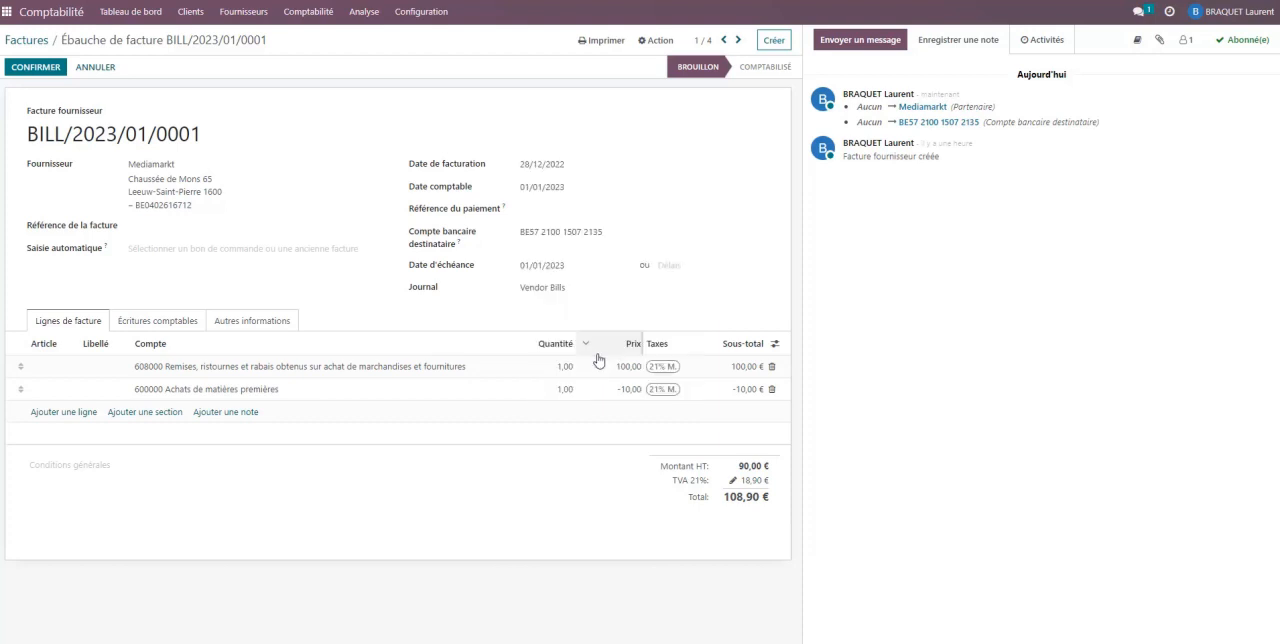
{"action": "left_click", "coordinate": [36, 68]}
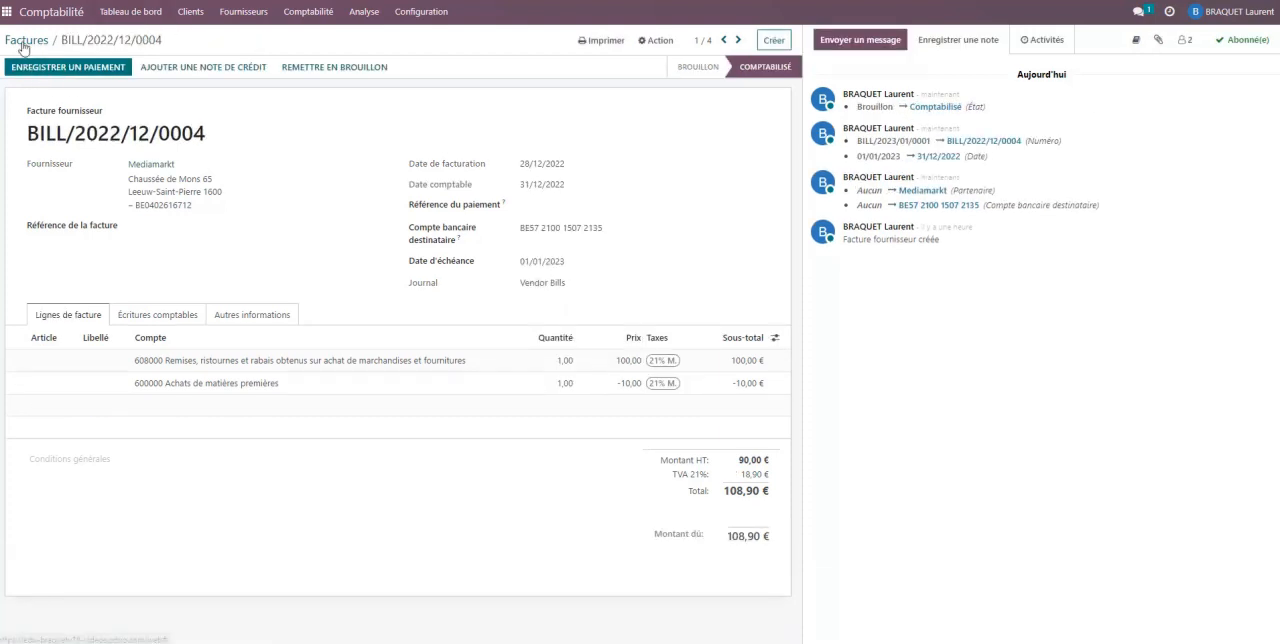
- Create a transaction in the Bank journal labelled "Paiement EC 2022/036"
{"action": "left_click", "coordinate": [26, 42]}
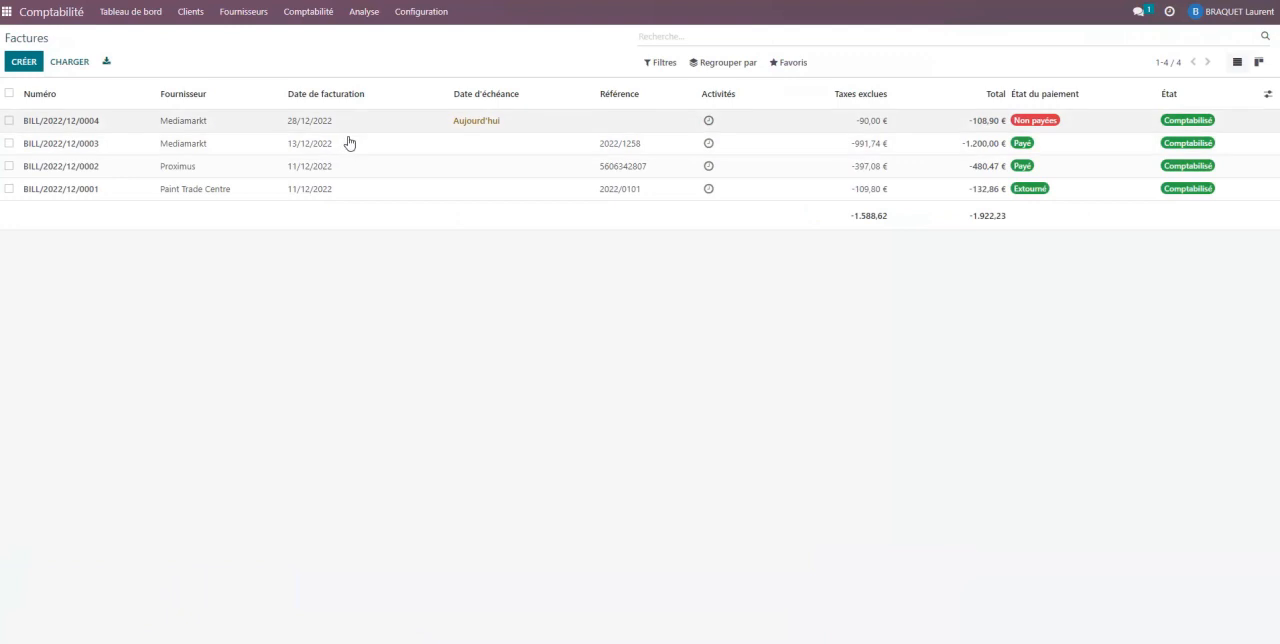
{"action": "left_click", "coordinate": [161, 15]}
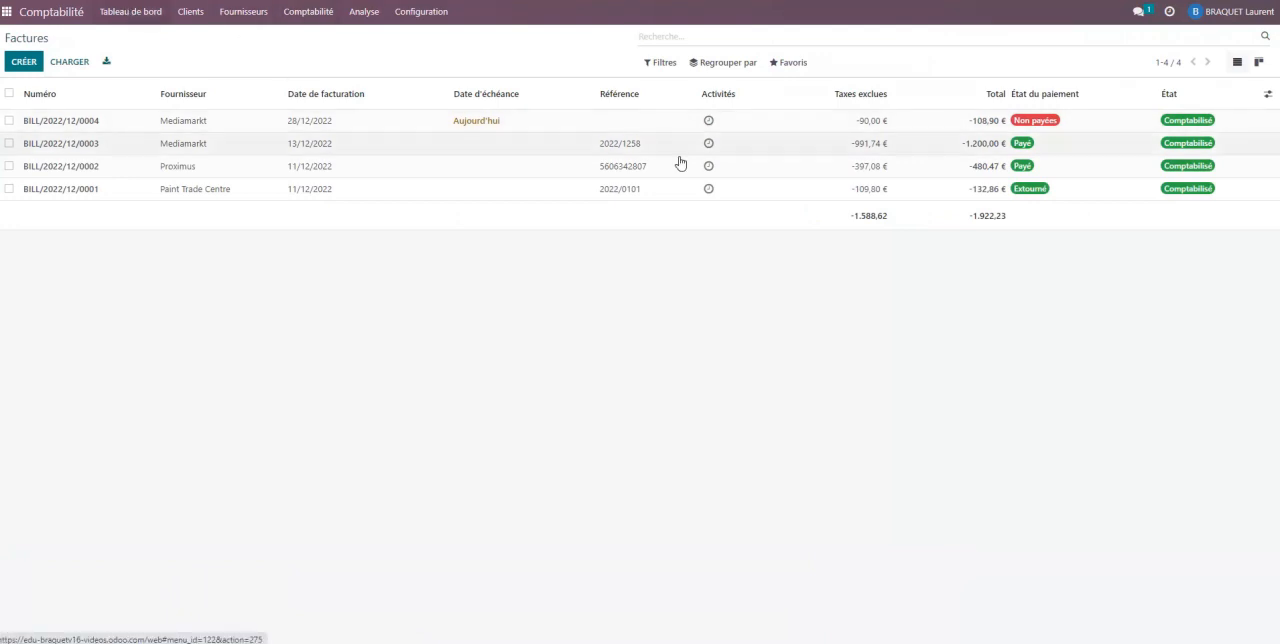
{"action": "left_click", "coordinate": [993, 251]}
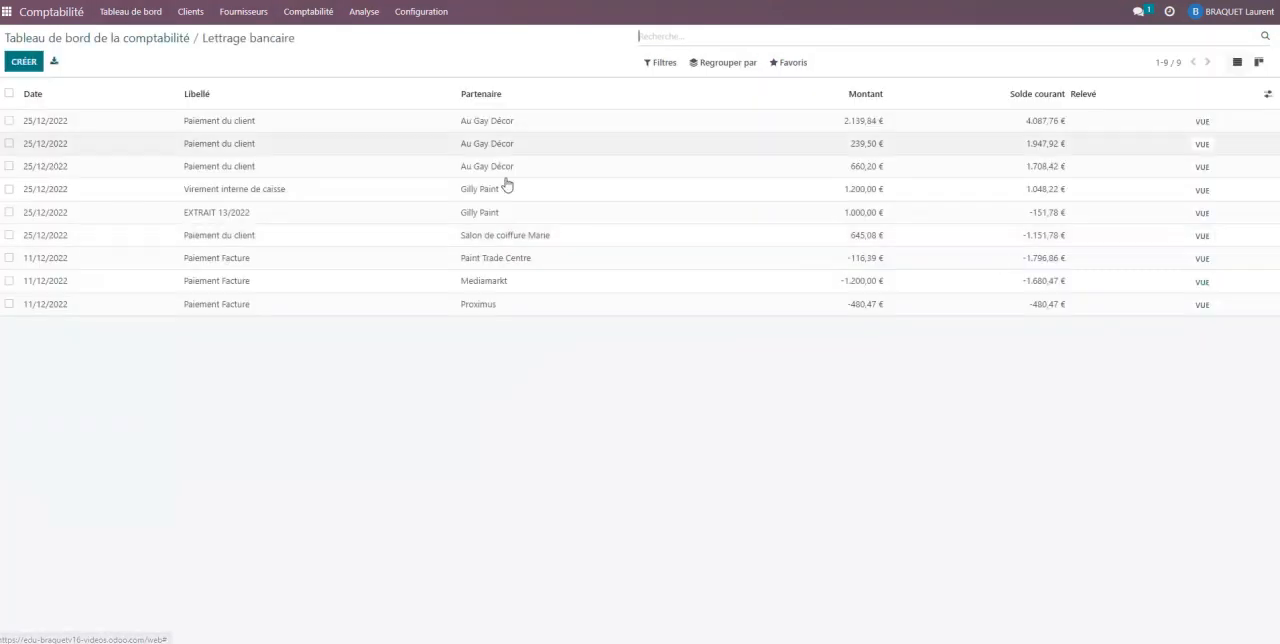
{"action": "left_click", "coordinate": [28, 64]}
{"action": "left_click", "coordinate": [202, 120]}
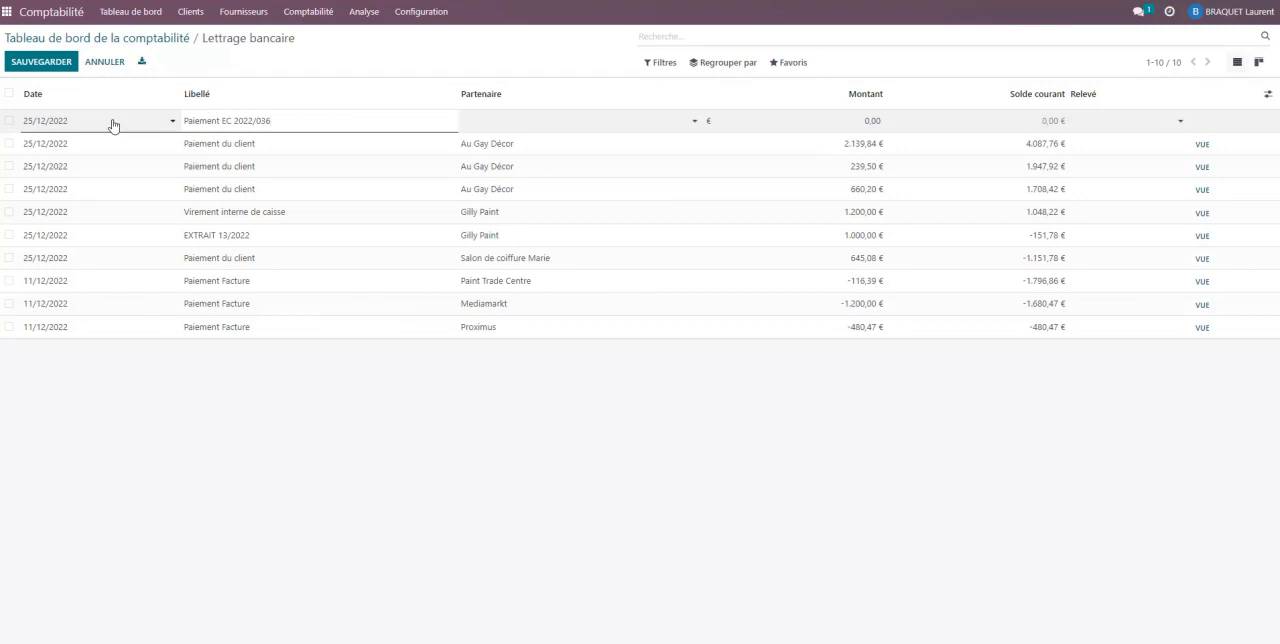
- Set the bank transaction's partner to Mediamarkt and its amount to -105,00, and save it
{"action": "left_click", "coordinate": [535, 119]}
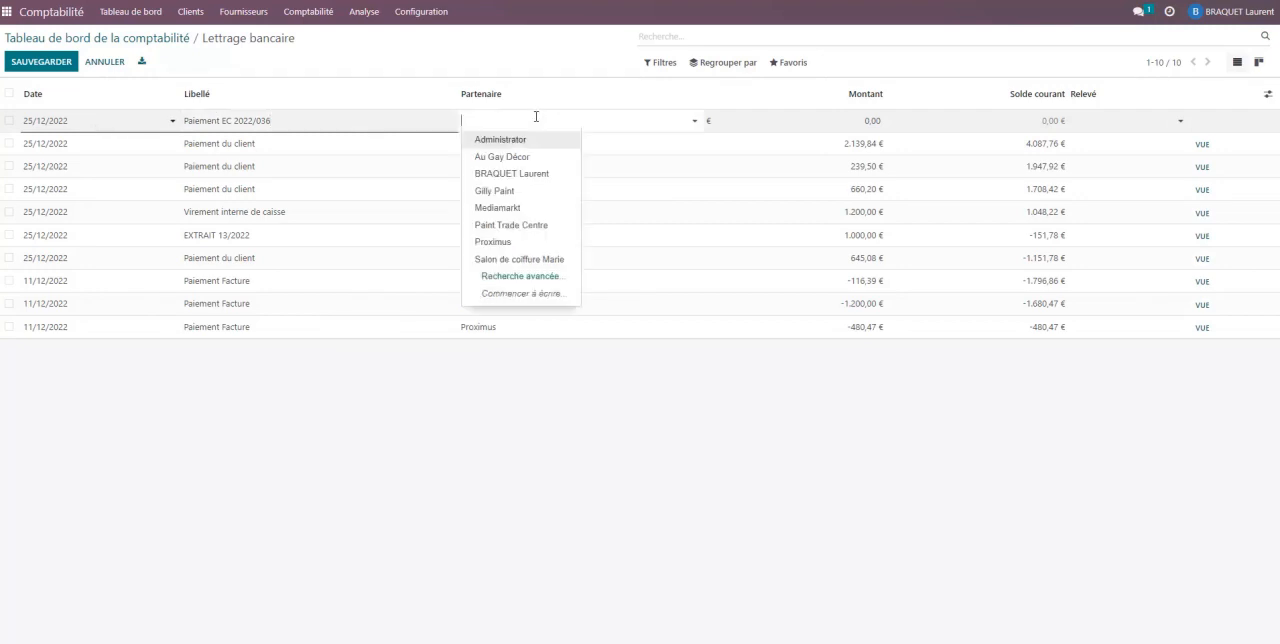
{"action": "left_click", "coordinate": [527, 206]}
{"action": "left_click", "coordinate": [846, 121]}
{"action": "type", "text": "1"}
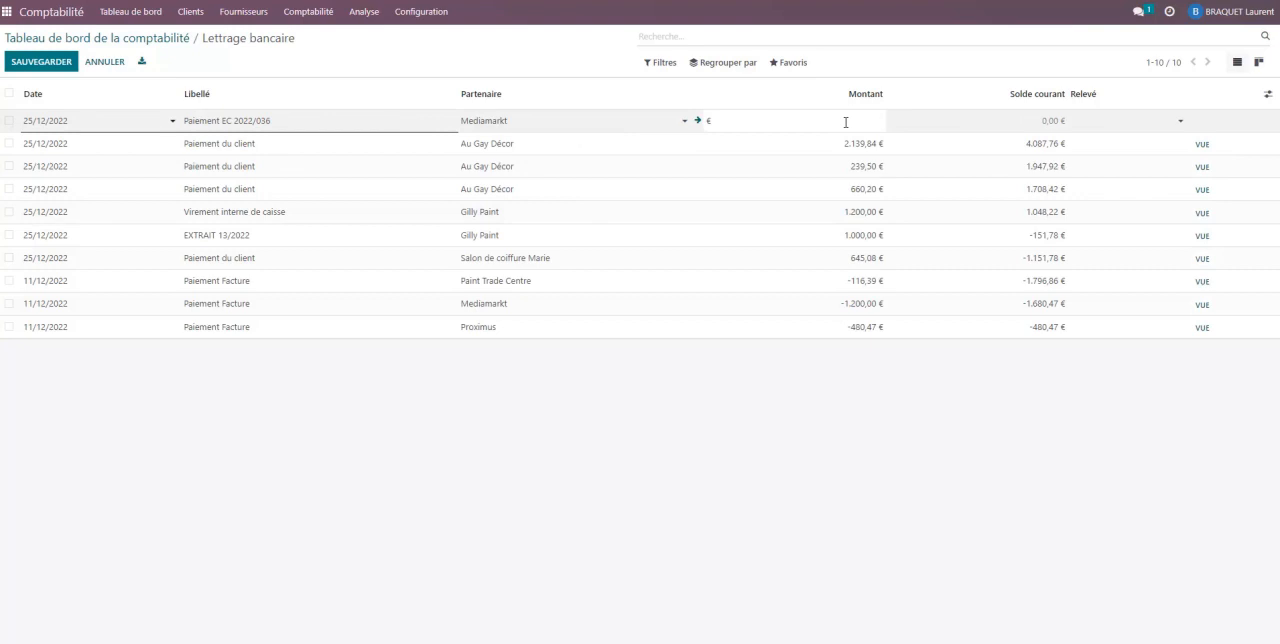
{"action": "type", "text": "05"}
{"action": "key", "text": "Tab"}
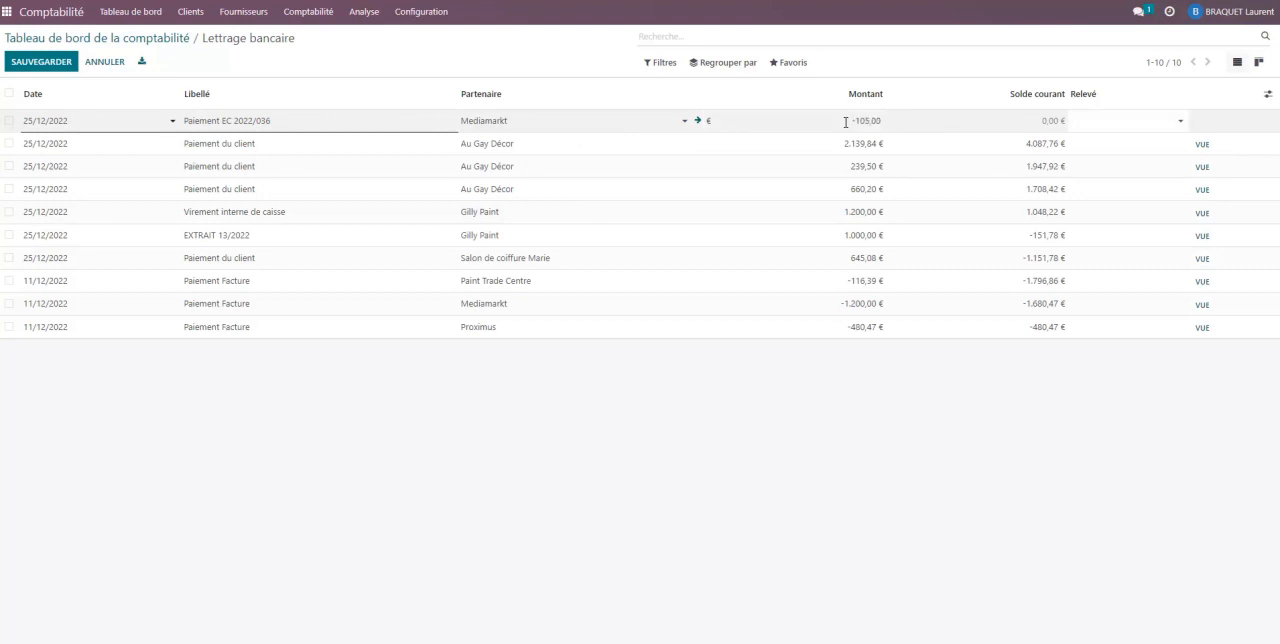
{"action": "left_click", "coordinate": [765, 465]}
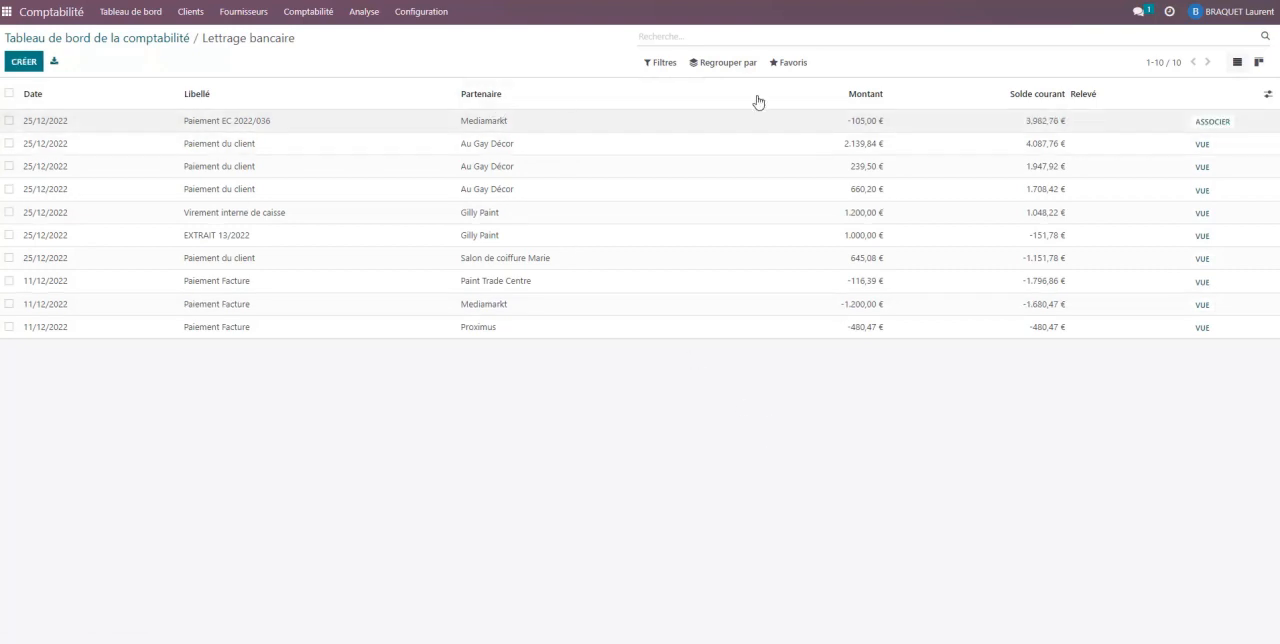
- Open the reconciliation of the Mediamarkt bank payment and add an Escompte obtenu write-off with the amount 3,90
{"action": "left_click", "coordinate": [1211, 122]}
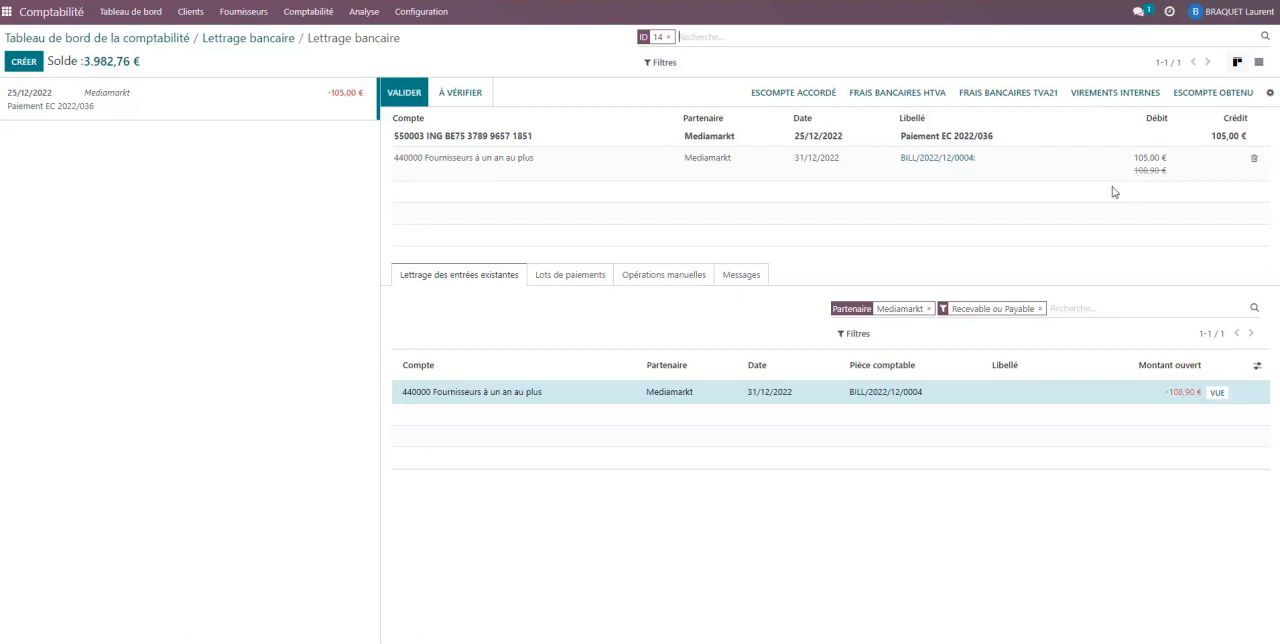
{"action": "left_click", "coordinate": [1206, 99]}
{"action": "left_click_drag", "start_coordinate": [916, 318], "coordinate": [884, 319]}
{"action": "type", "text": "3,90"}
{"action": "key", "text": "Tab"}
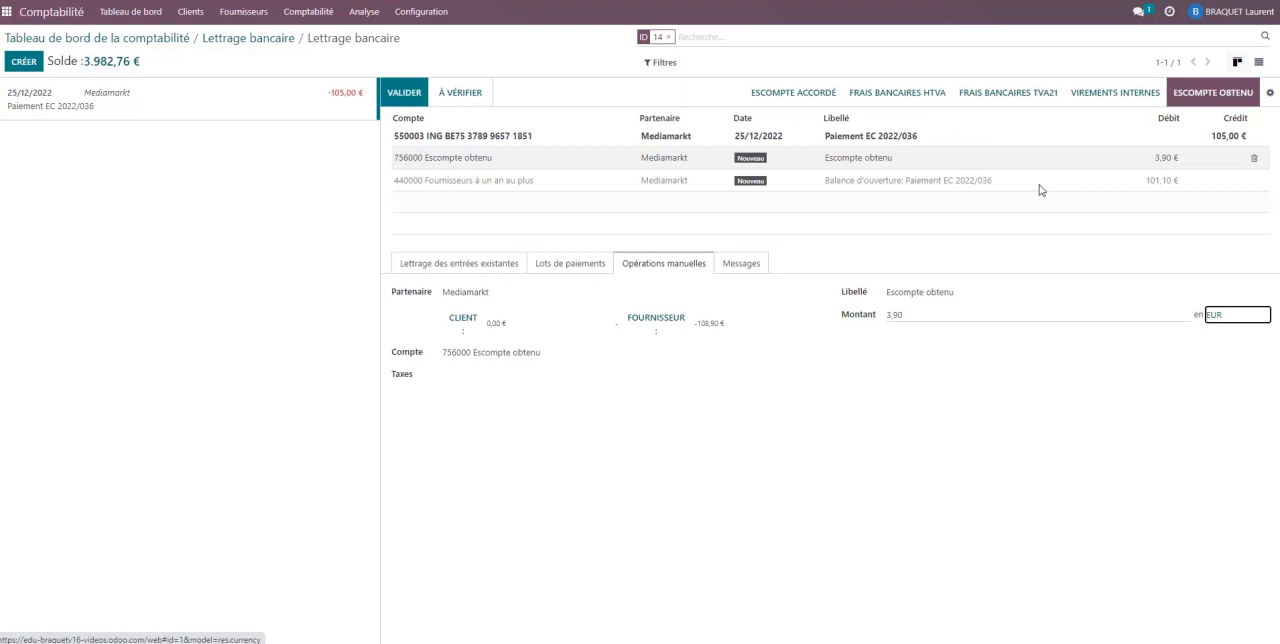
- Change the Escompte obtenu write-off amount to -3,90 and validate the Mediamarkt bank reconciliation
{"action": "left_click", "coordinate": [900, 313]}
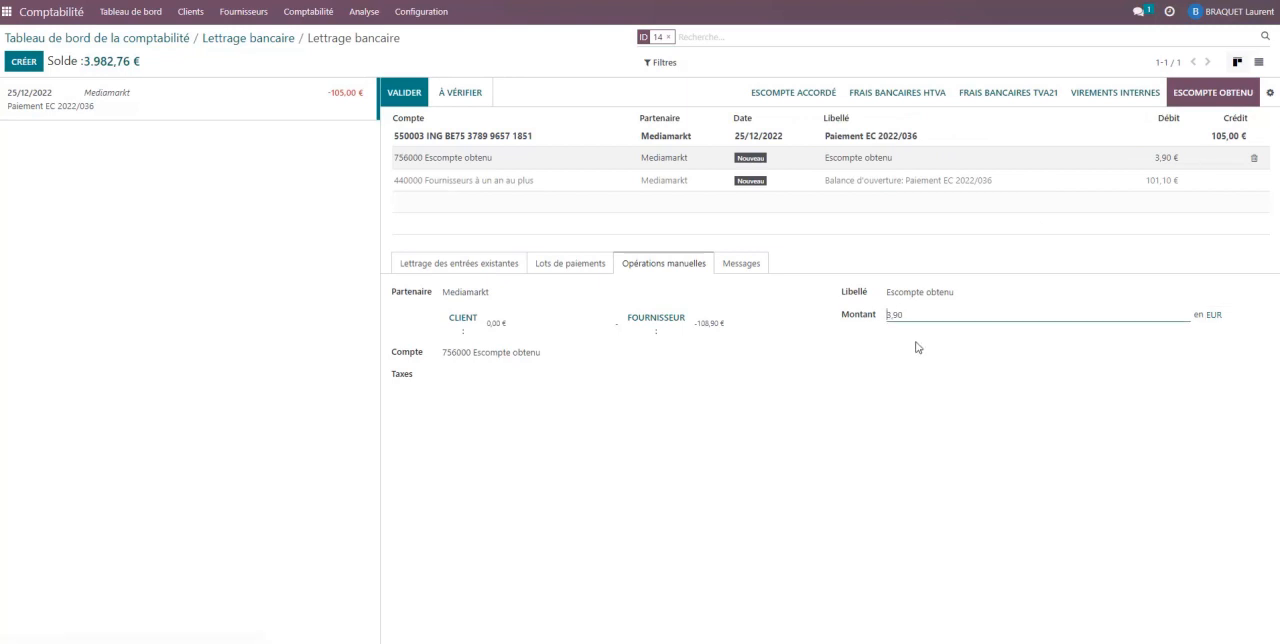
{"action": "left_click", "coordinate": [884, 228]}
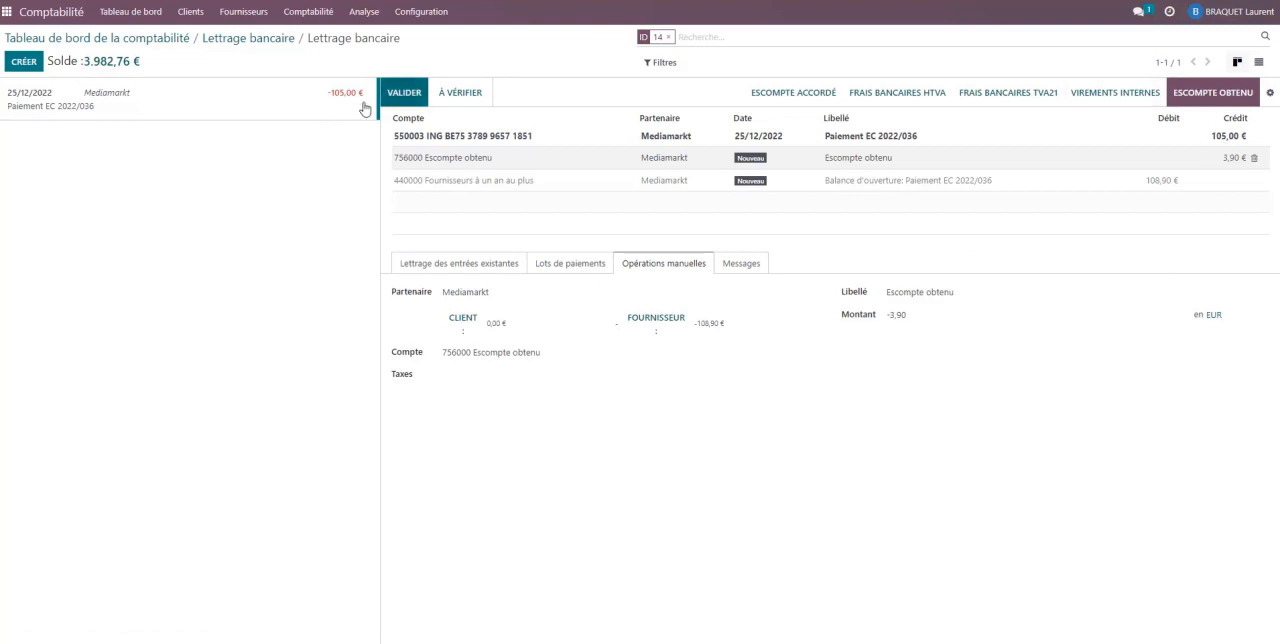
{"action": "left_click", "coordinate": [405, 94]}
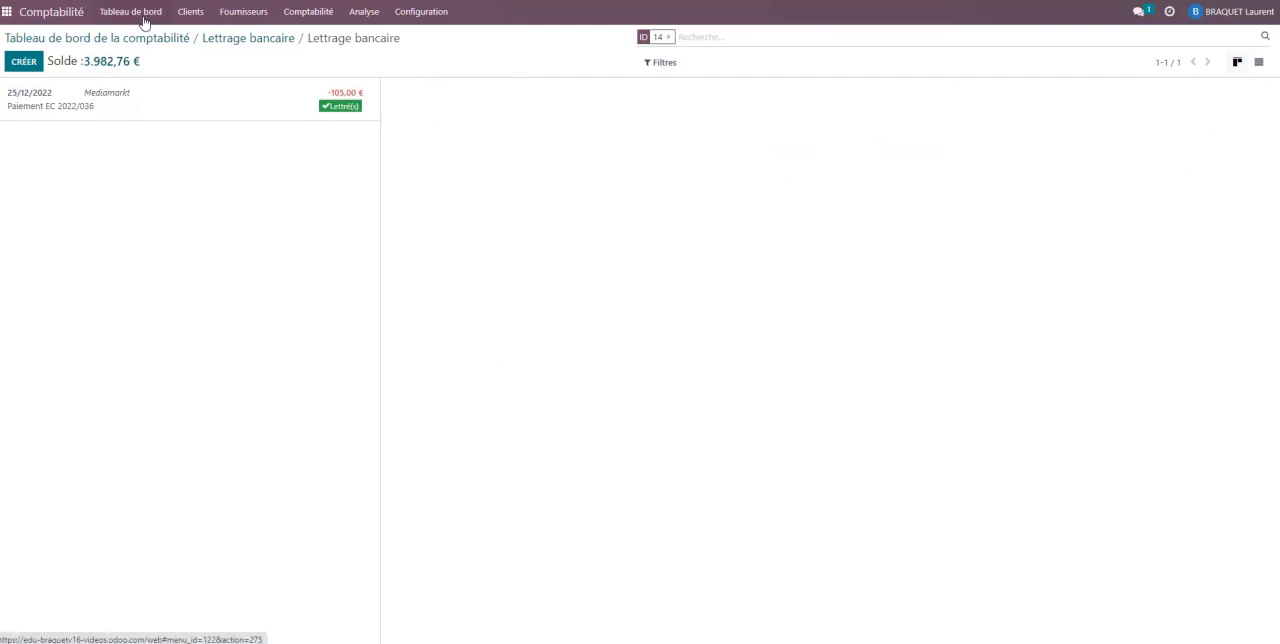
- Open the unpaid Mediamarkt bill BILL/2022/12/0004 from the list of vendor bills
{"action": "left_click", "coordinate": [234, 16]}
{"action": "left_click", "coordinate": [238, 38]}
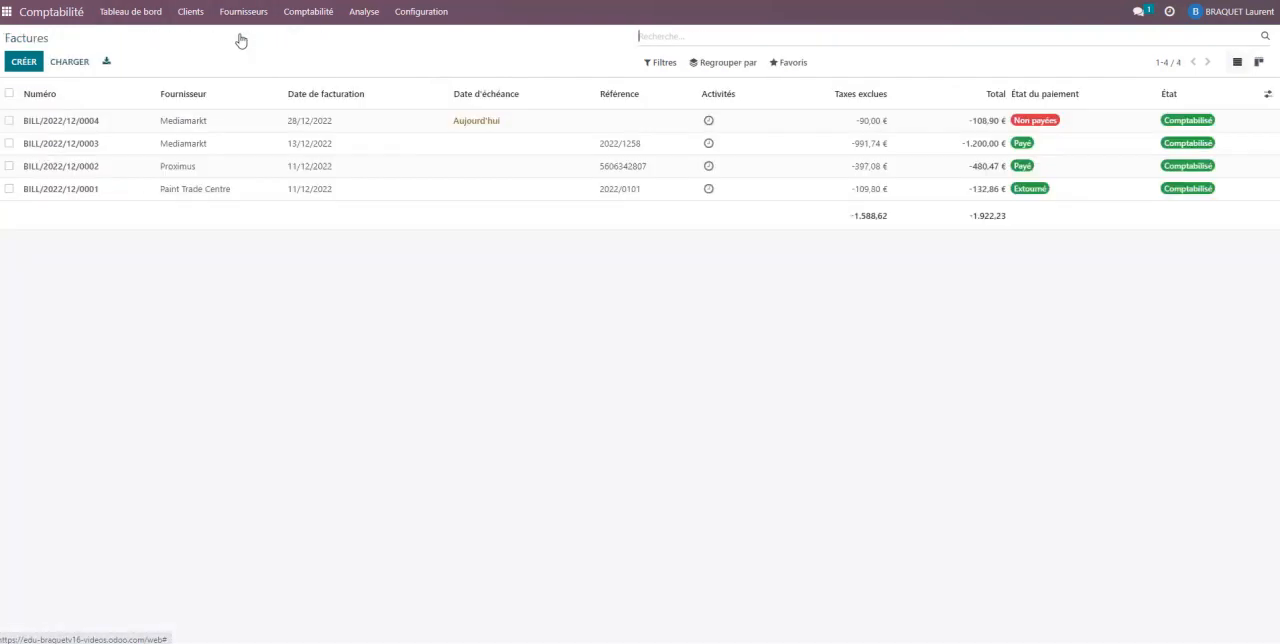
{"action": "left_click", "coordinate": [313, 123]}
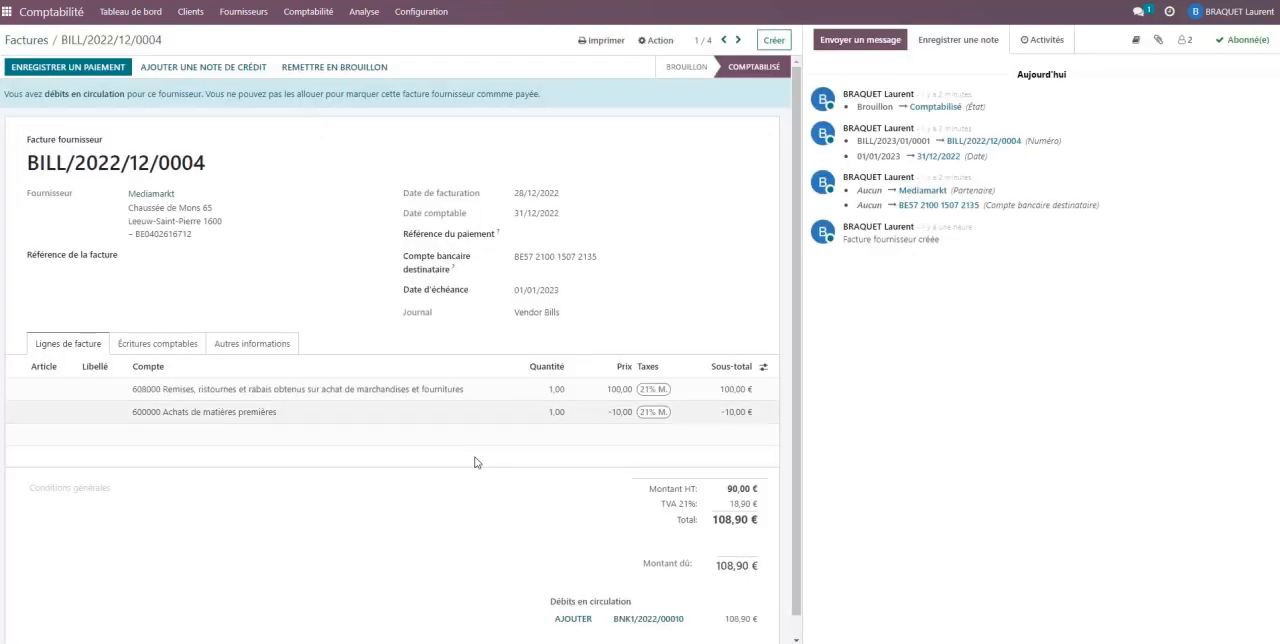
- Allocate the outstanding debit BNK1/2022/00010 to the Mediamarkt bill
{"action": "scroll", "coordinate": [330, 400], "scroll_direction": "down", "scroll_amount": 1}
{"action": "scroll", "coordinate": [370, 468], "scroll_direction": "up", "scroll_amount": 1}
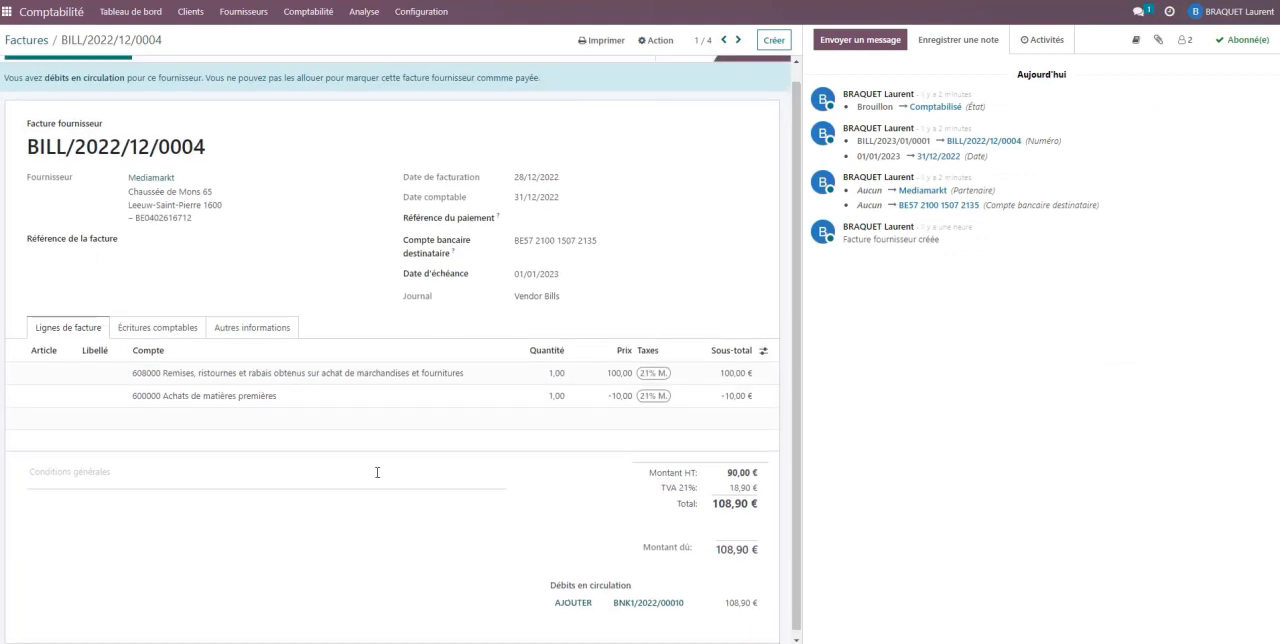
{"action": "scroll", "coordinate": [392, 481], "scroll_direction": "up", "scroll_amount": 1}
{"action": "scroll", "coordinate": [392, 481], "scroll_direction": "down", "scroll_amount": 1}
{"action": "scroll", "coordinate": [391, 483], "scroll_direction": "down", "scroll_amount": 1}
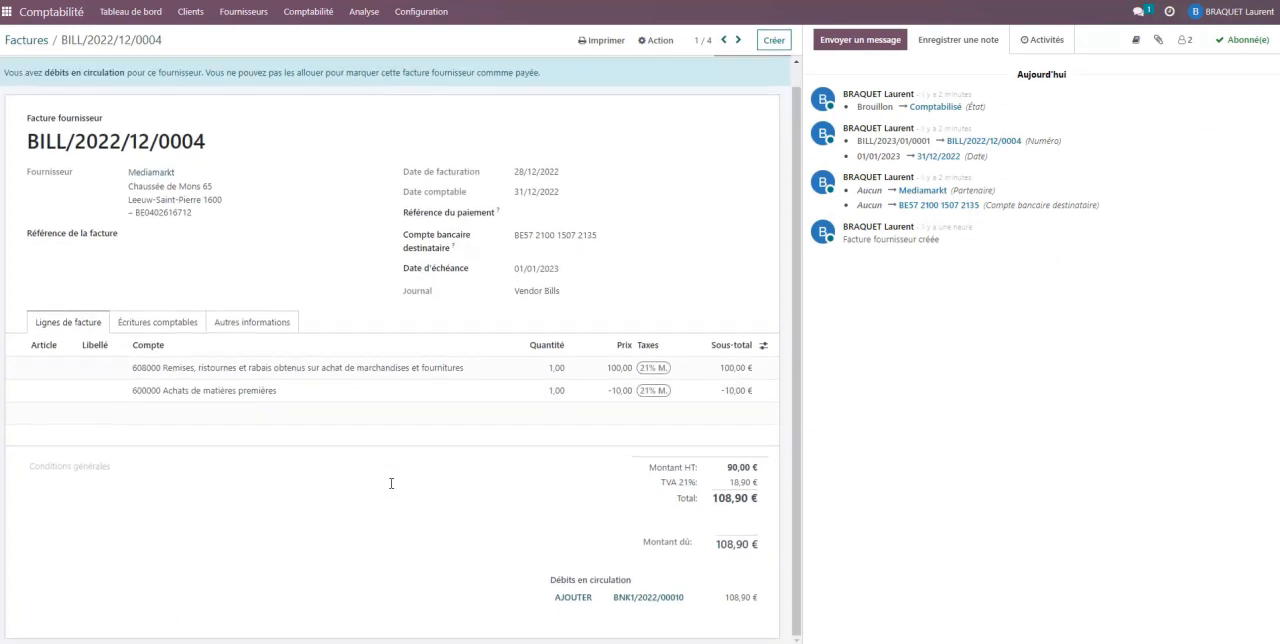
{"action": "scroll", "coordinate": [560, 524], "scroll_direction": "up", "scroll_amount": 1}
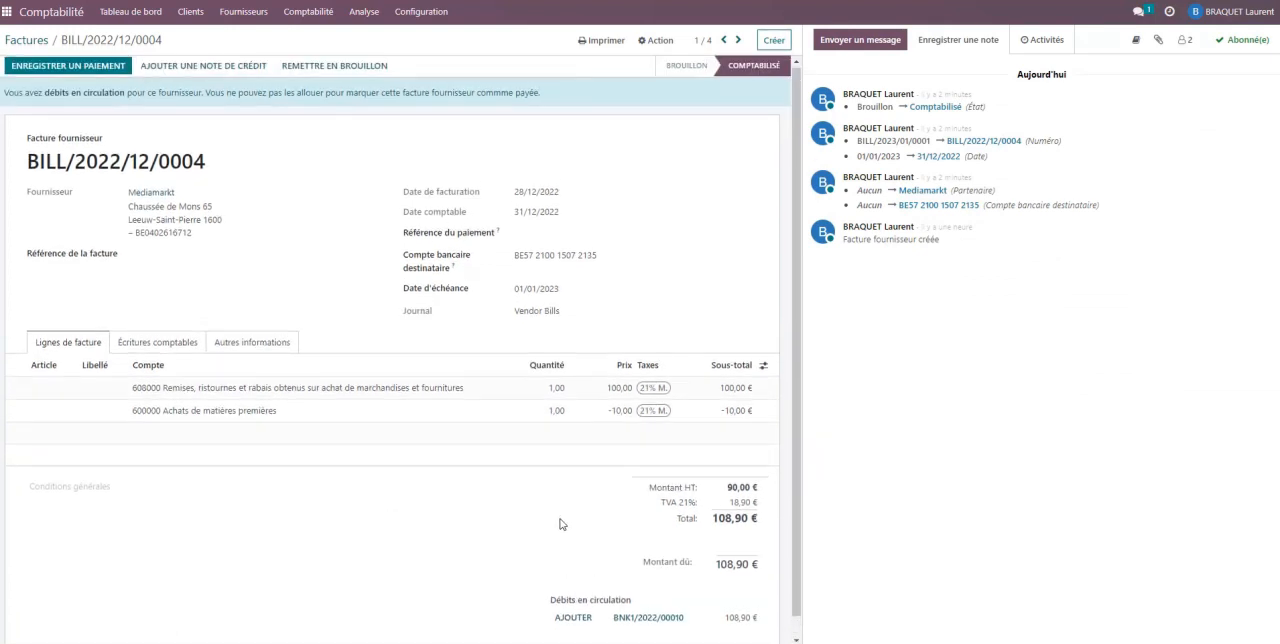
{"action": "scroll", "coordinate": [580, 518], "scroll_direction": "down", "scroll_amount": 1}
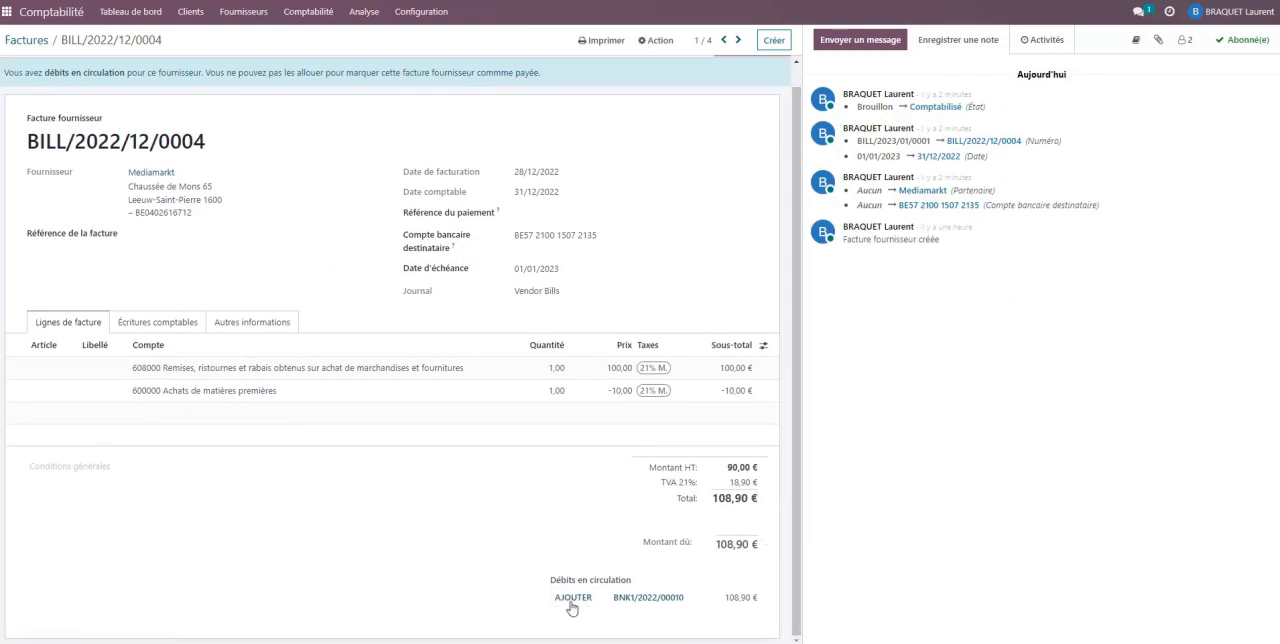
{"action": "scroll", "coordinate": [725, 605], "scroll_direction": "up", "scroll_amount": 1}
{"action": "scroll", "coordinate": [727, 578], "scroll_direction": "up", "scroll_amount": 1}
{"action": "scroll", "coordinate": [625, 500], "scroll_direction": "down", "scroll_amount": 2}
{"action": "left_click", "coordinate": [574, 598]}
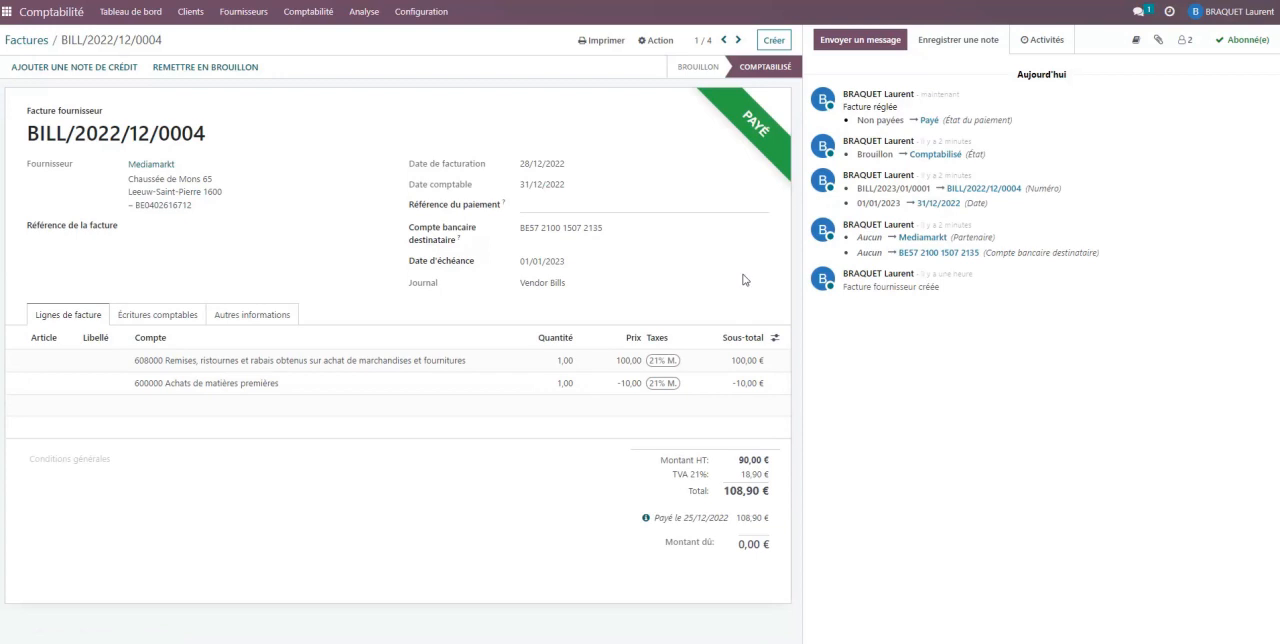
- Check the payment status of the vendor bills in their list, and return to the accounting dashboard
{"action": "left_click", "coordinate": [243, 12]}
{"action": "left_click", "coordinate": [246, 38]}
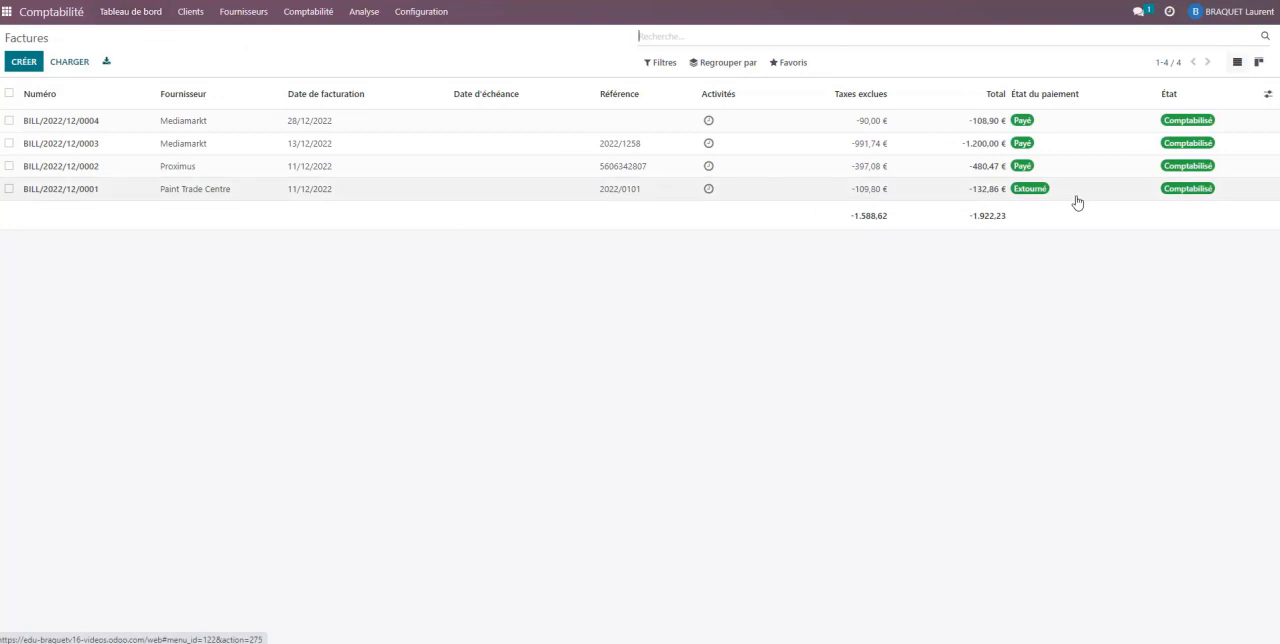
{"action": "left_click", "coordinate": [131, 14]}
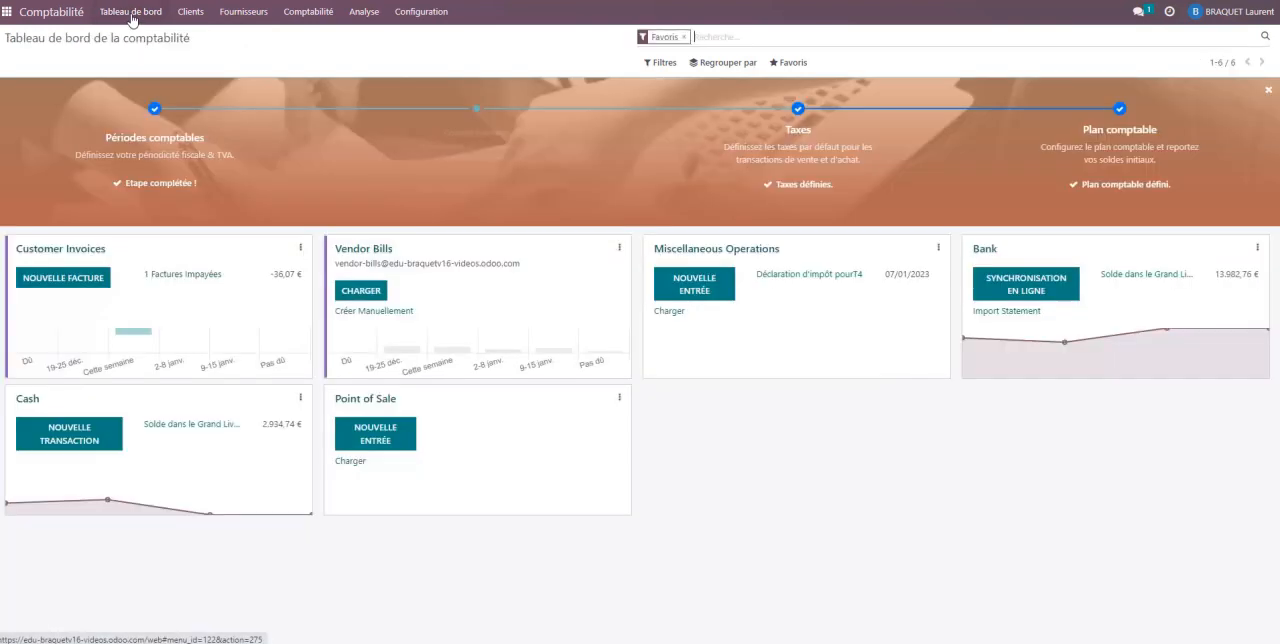